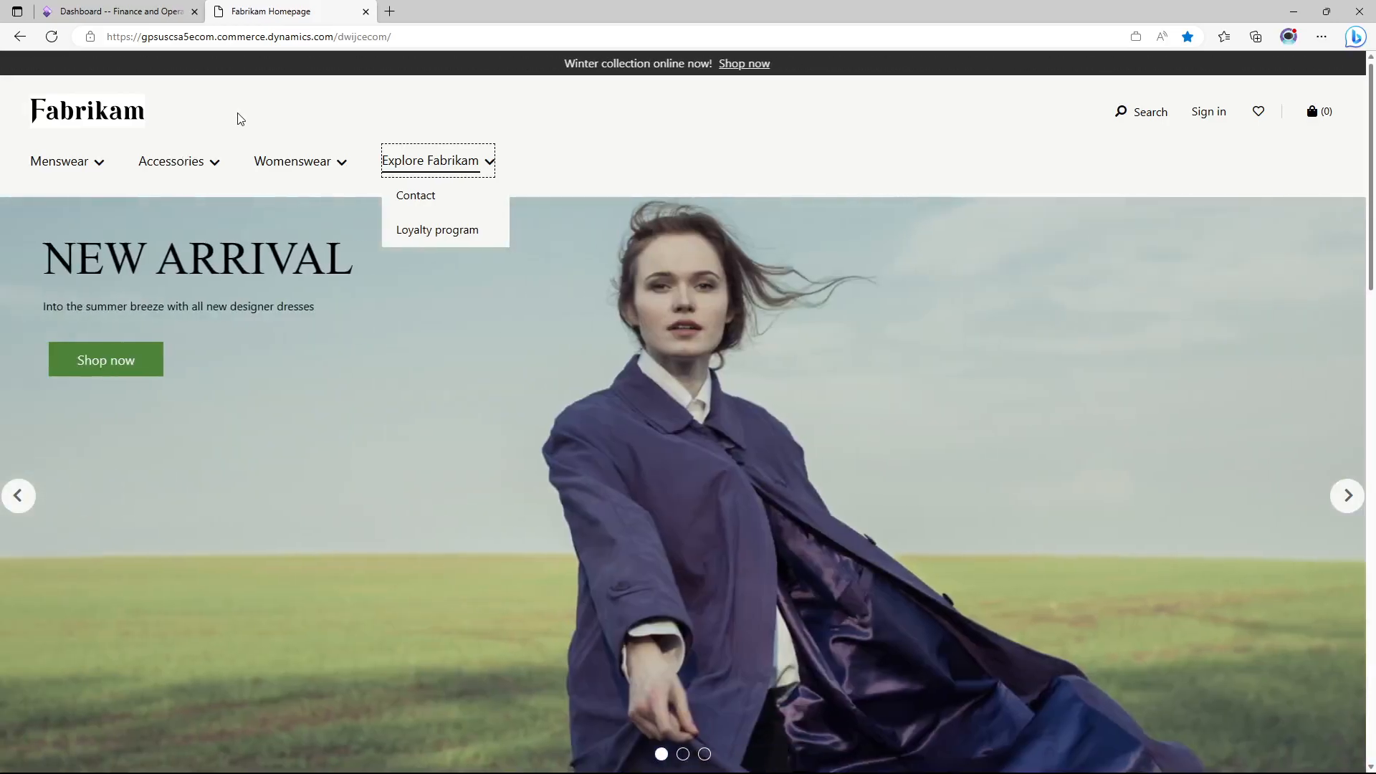
# Look at the storefront's Menswear categories, switch to Finance and Operations, and open the Channel navigation categories page.
pyautogui.click(54, 163)
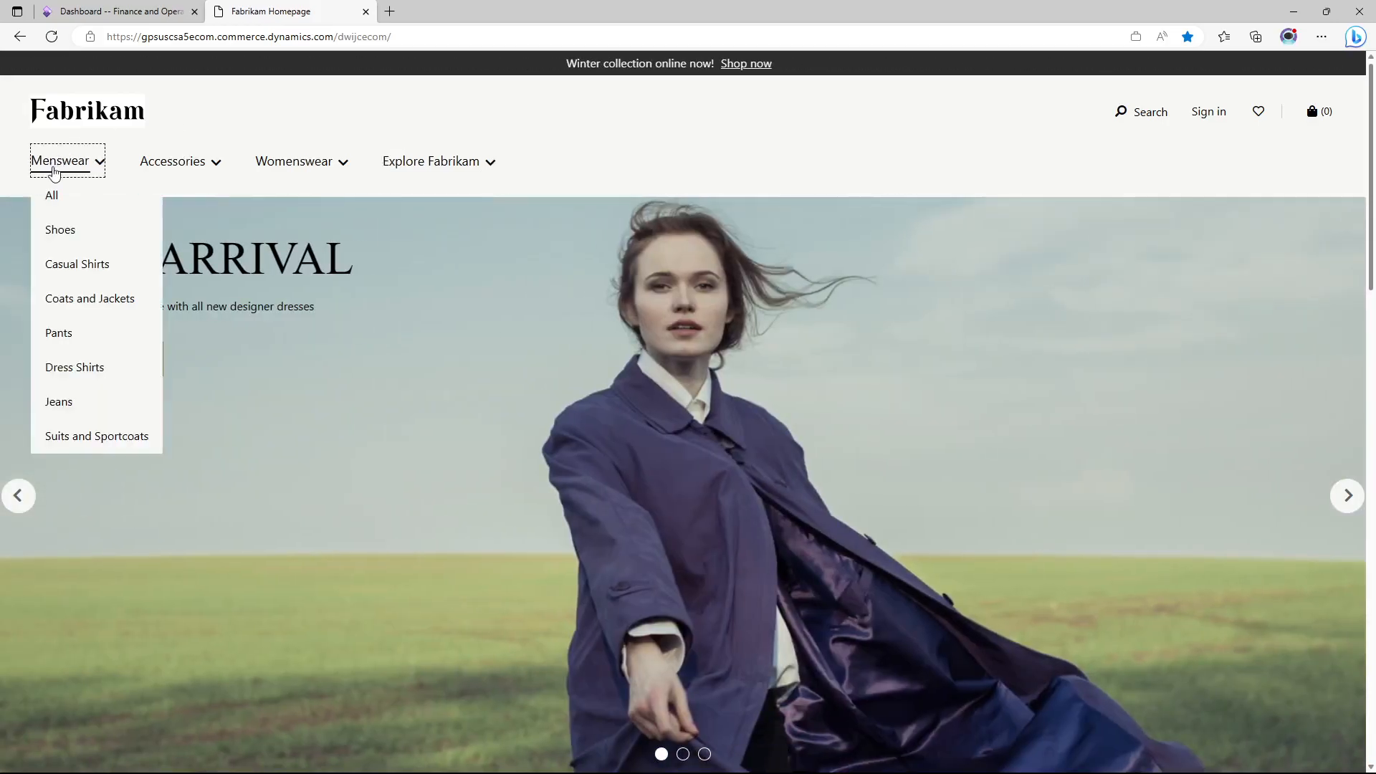
pyautogui.click(143, 19)
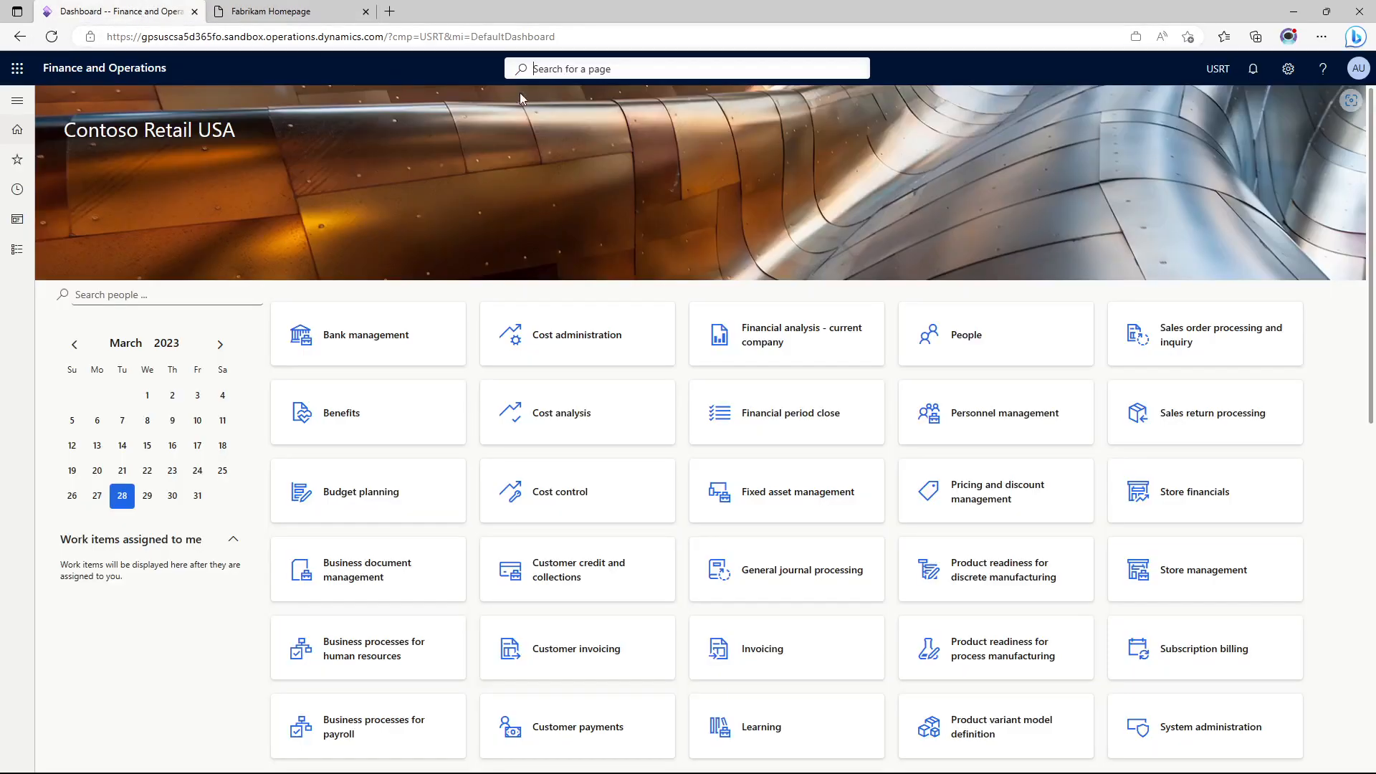
pyautogui.click(670, 75)
pyautogui.write('channel navigation')
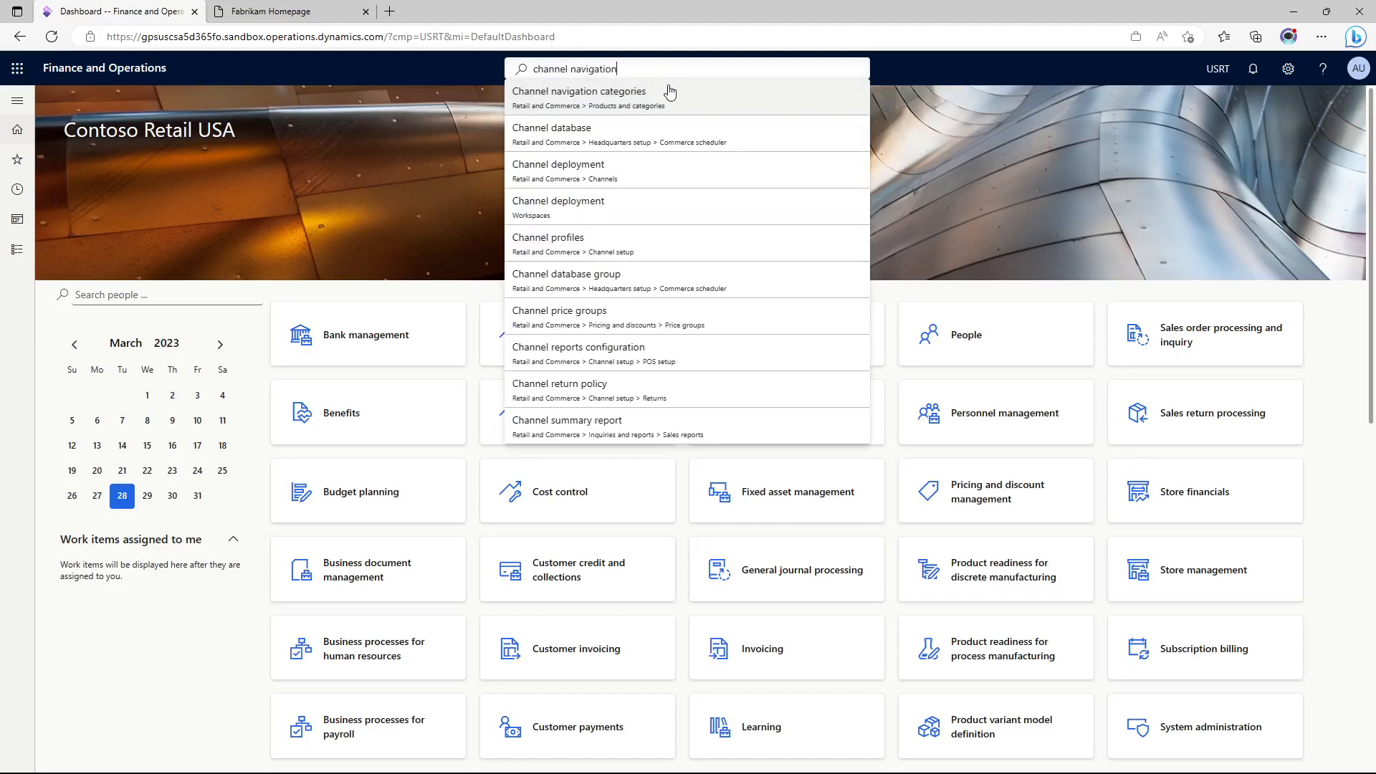
pyautogui.click(677, 95)
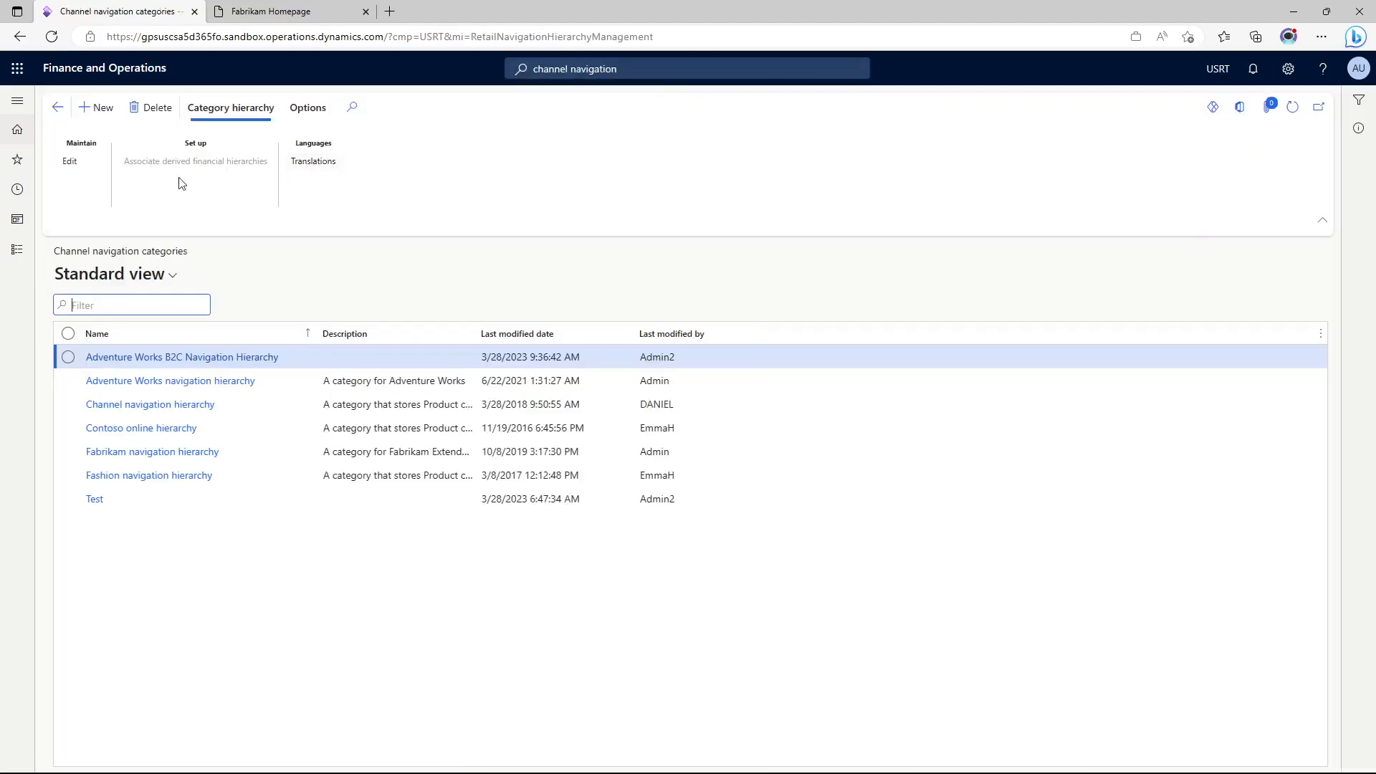
# Create a new category hierarchy named "Adventure Works Channel Navigation" with no description.
pyautogui.click(102, 111)
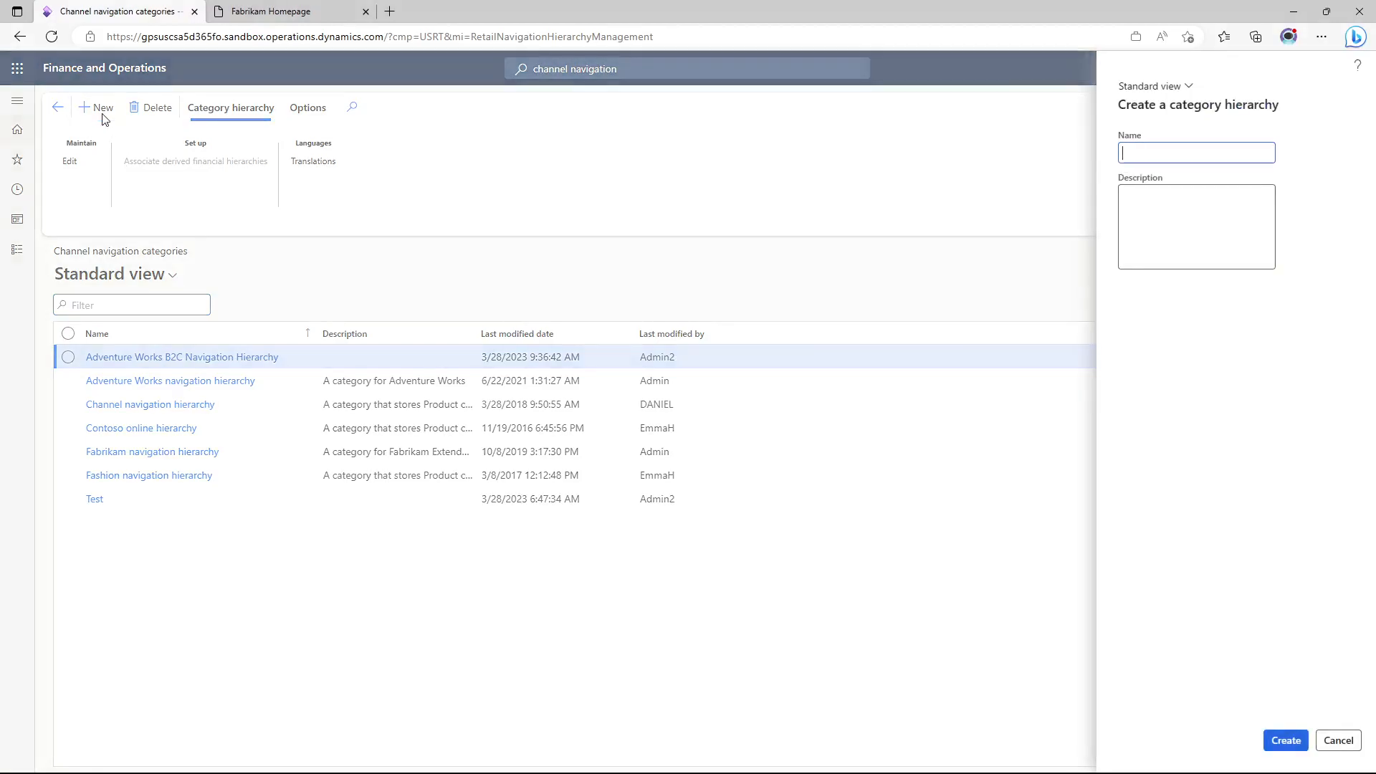
pyautogui.click(1193, 160)
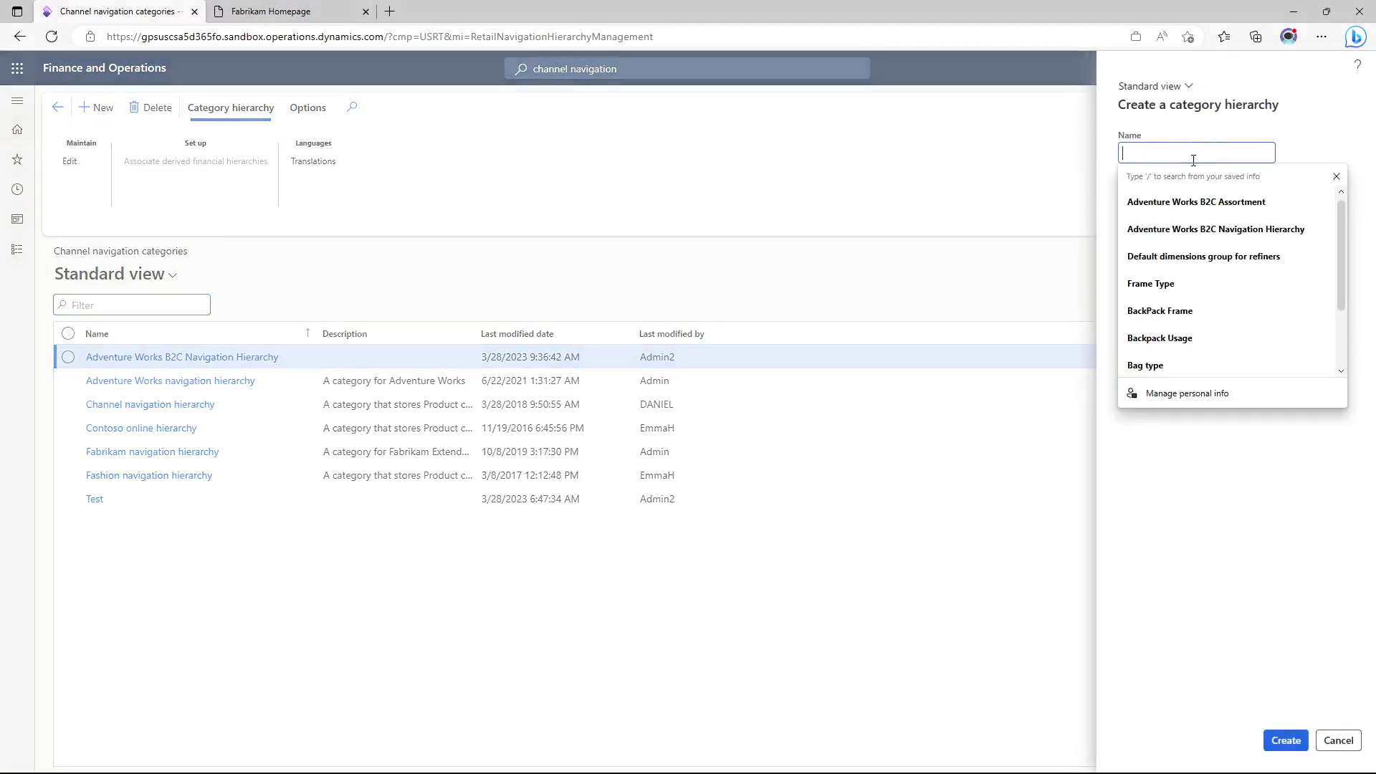
pyautogui.write('Adv')
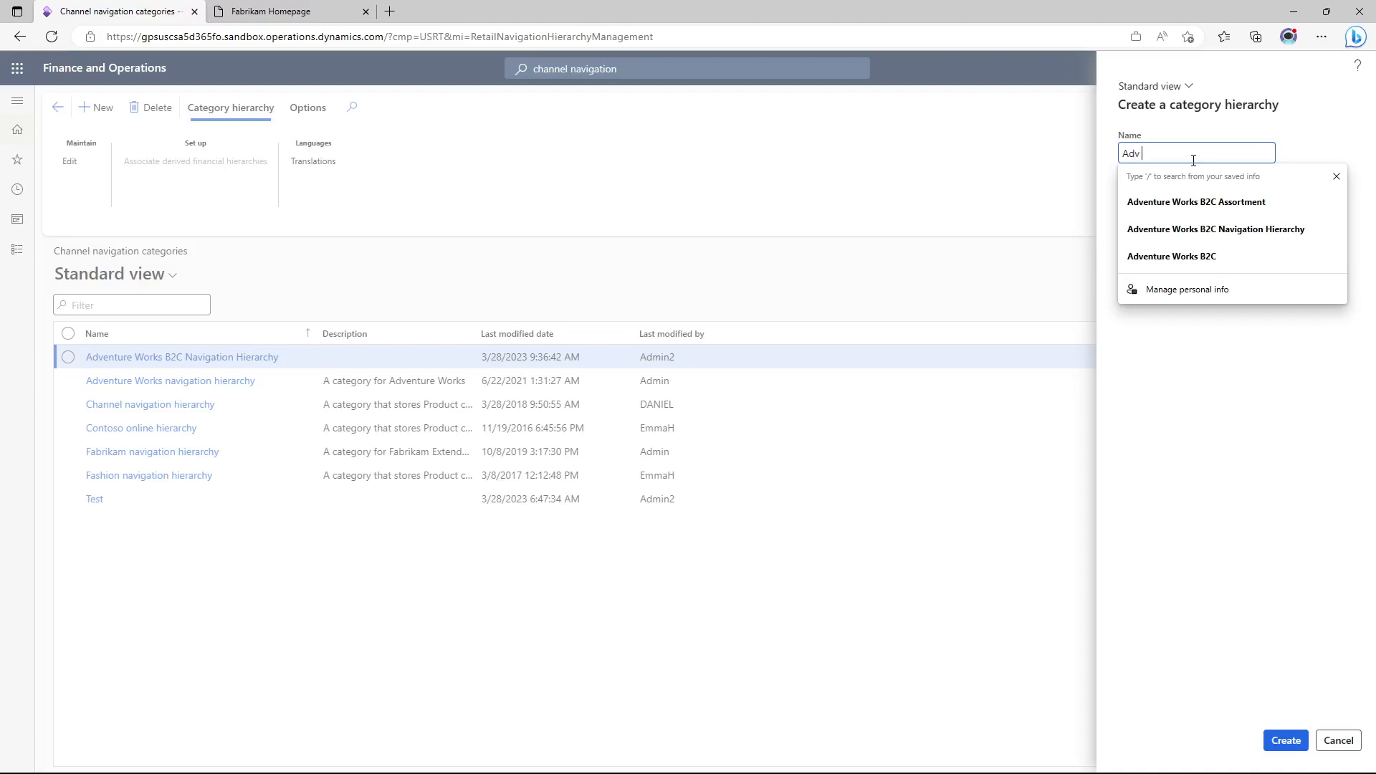
pyautogui.write('enture W')
pyautogui.write('orks Channel Na')
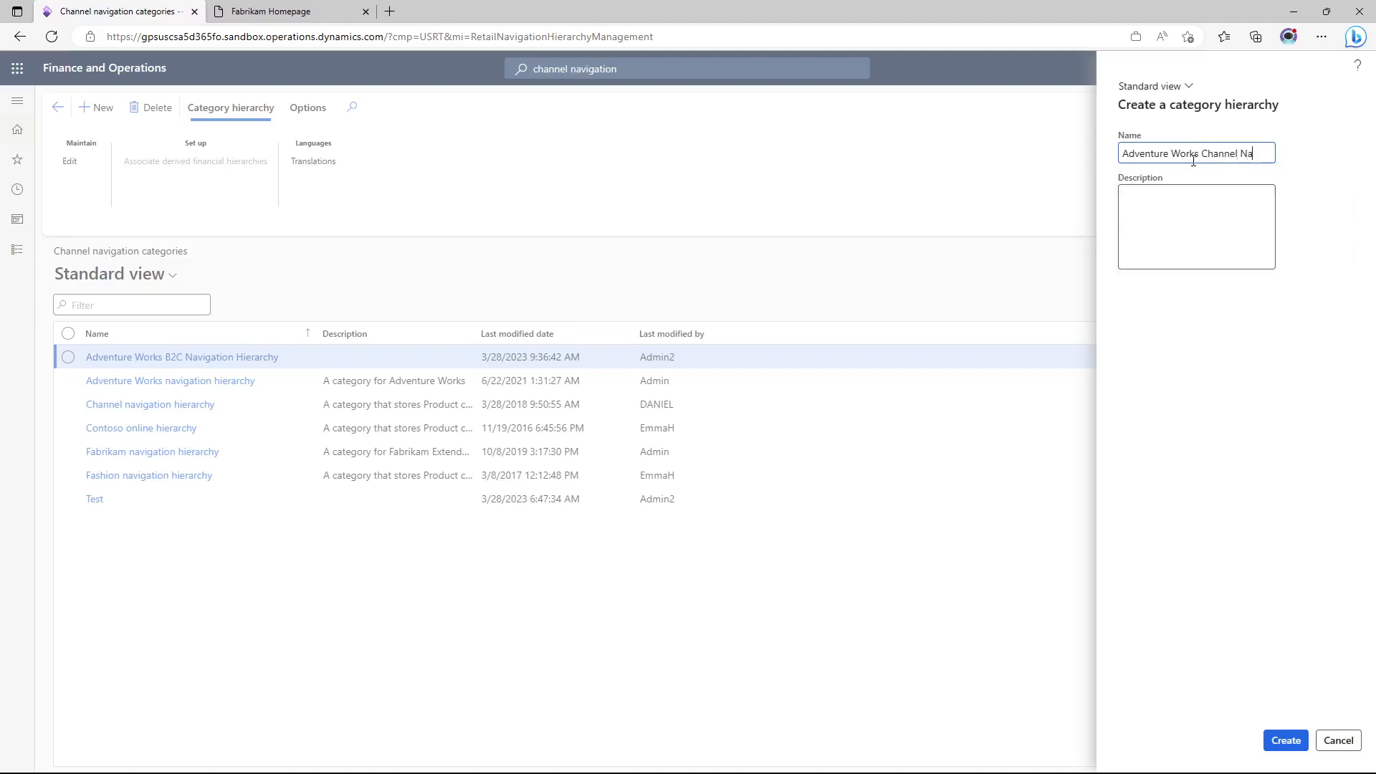
pyautogui.write('vigation')
pyautogui.click(1193, 204)
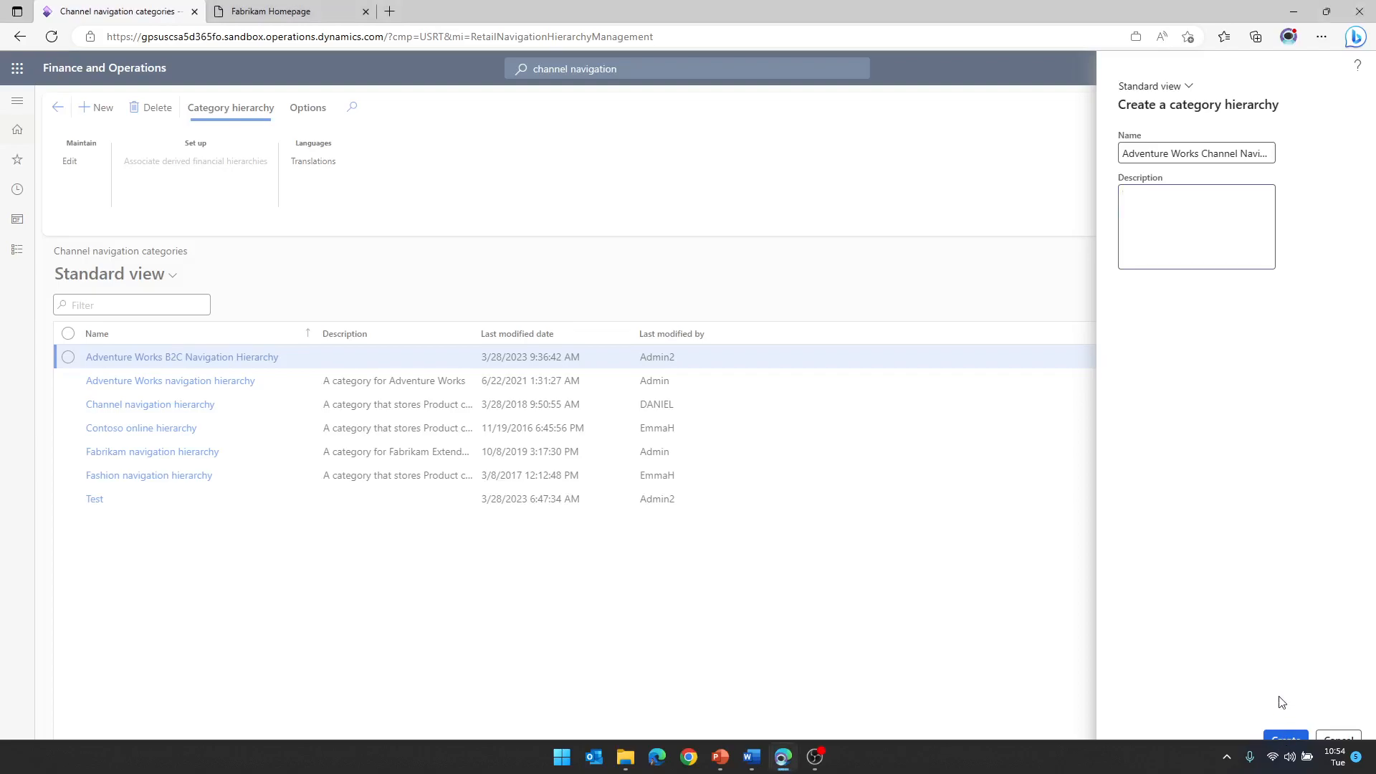
pyautogui.click(1282, 743)
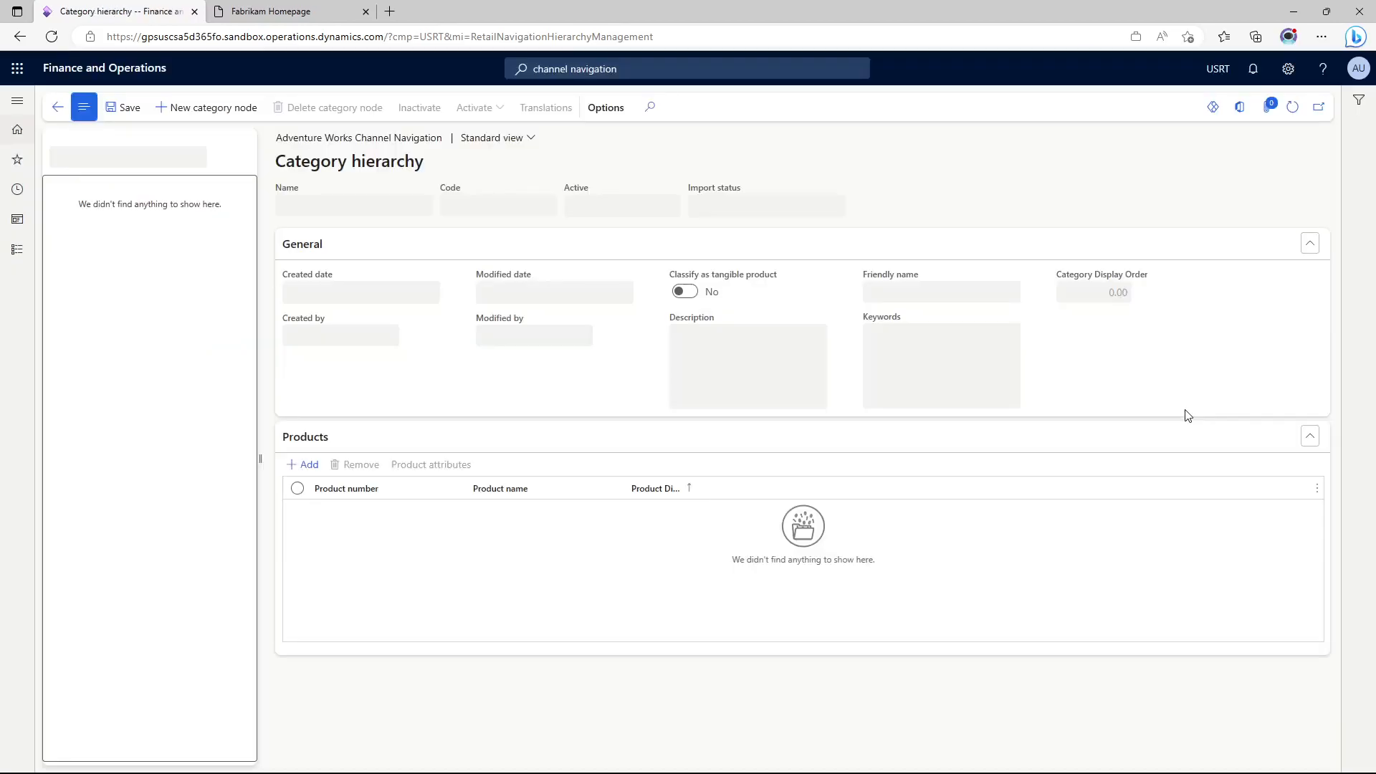
# Add the top category node to the hierarchy, with "Root" as both its name and friendly name.
pyautogui.click(194, 116)
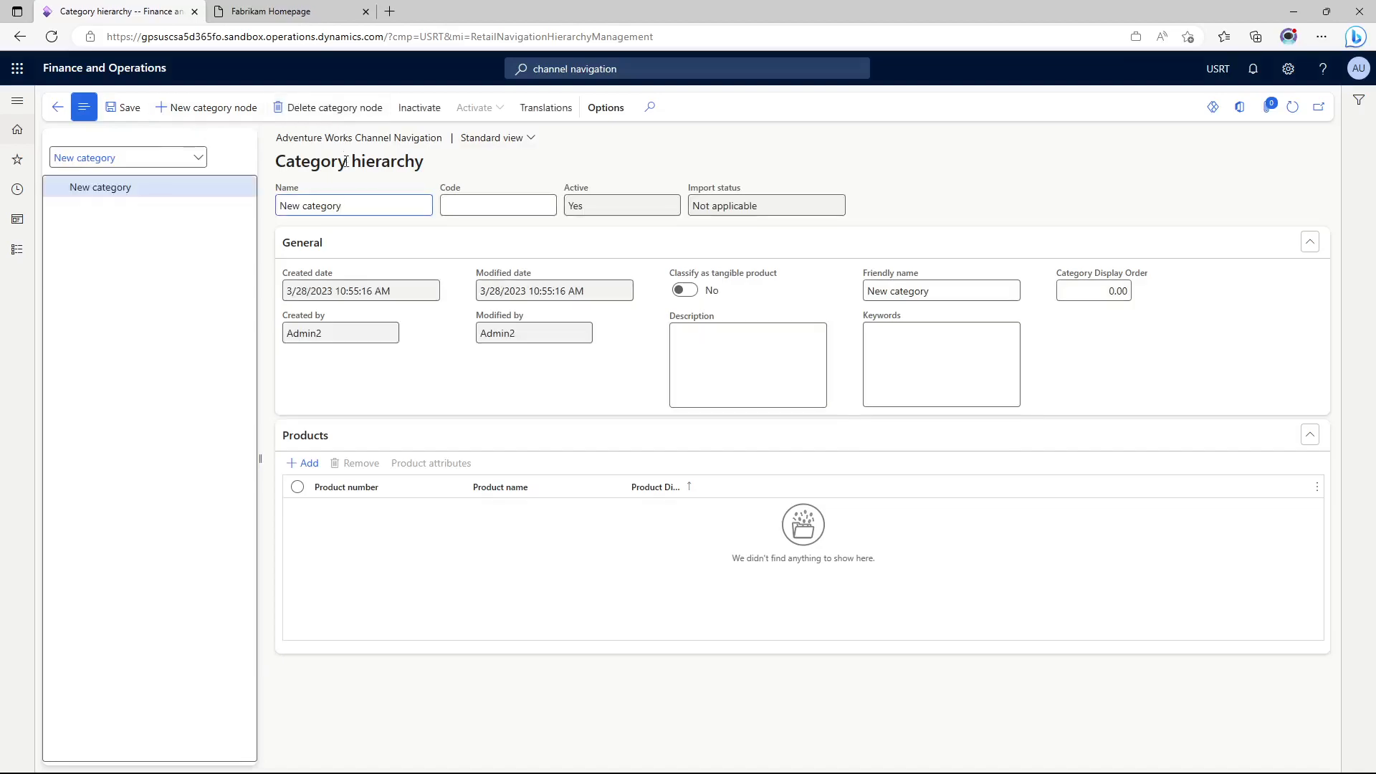
pyautogui.moveTo(367, 208); pyautogui.dragTo(246, 211)
pyautogui.write('Root')
pyautogui.click(876, 292)
pyautogui.tripleClick(876, 292)
pyautogui.write('Root')
# Add a category node under Root with the name and friendly name "Action Sports".
pyautogui.click(172, 122)
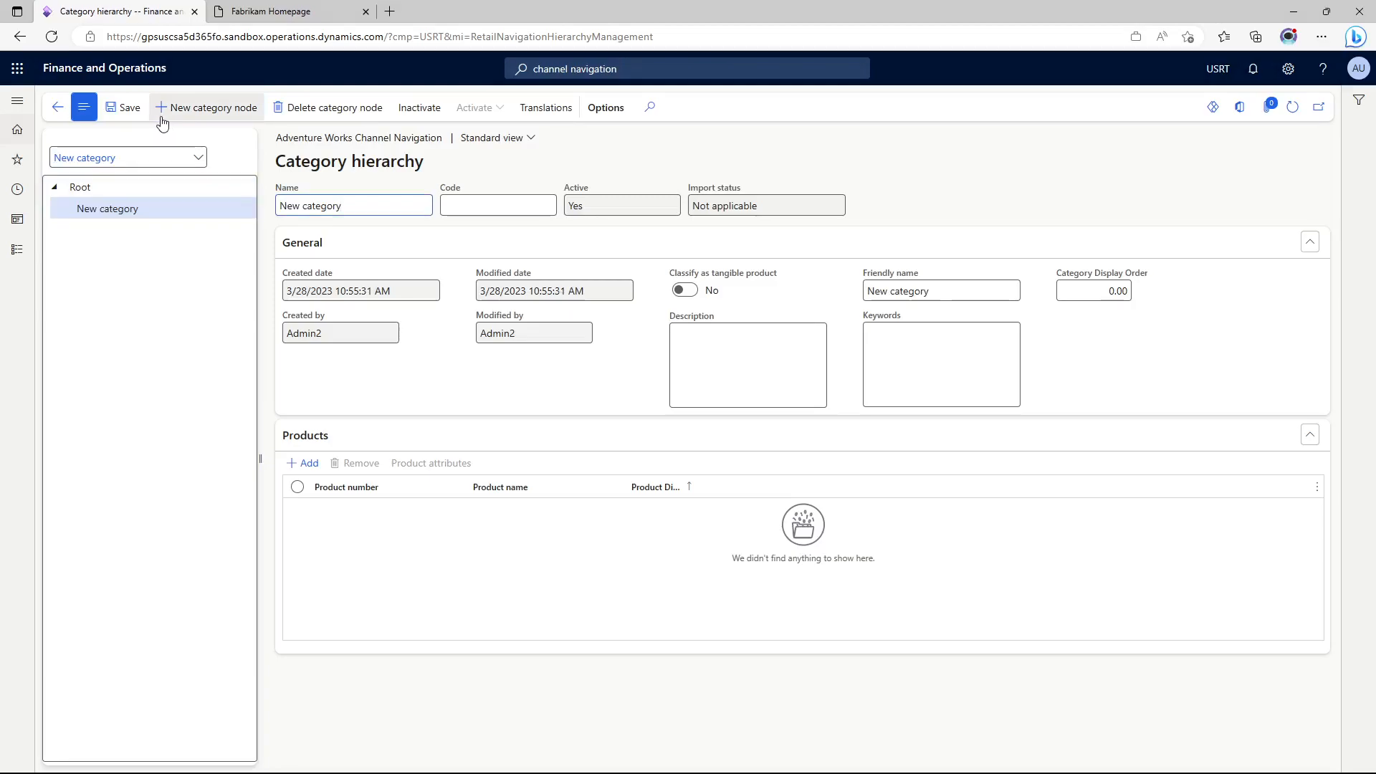
pyautogui.click(889, 291)
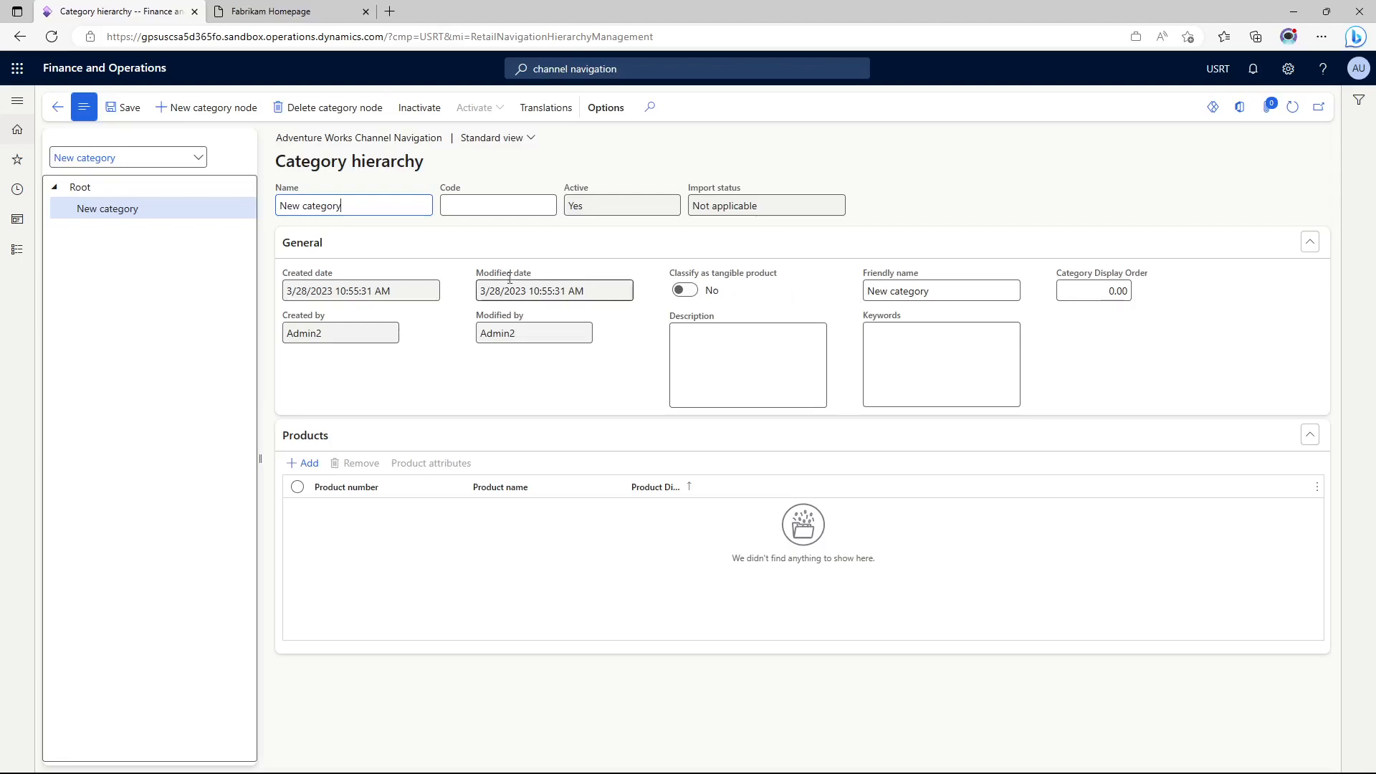
pyautogui.moveTo(383, 203); pyautogui.dragTo(228, 207)
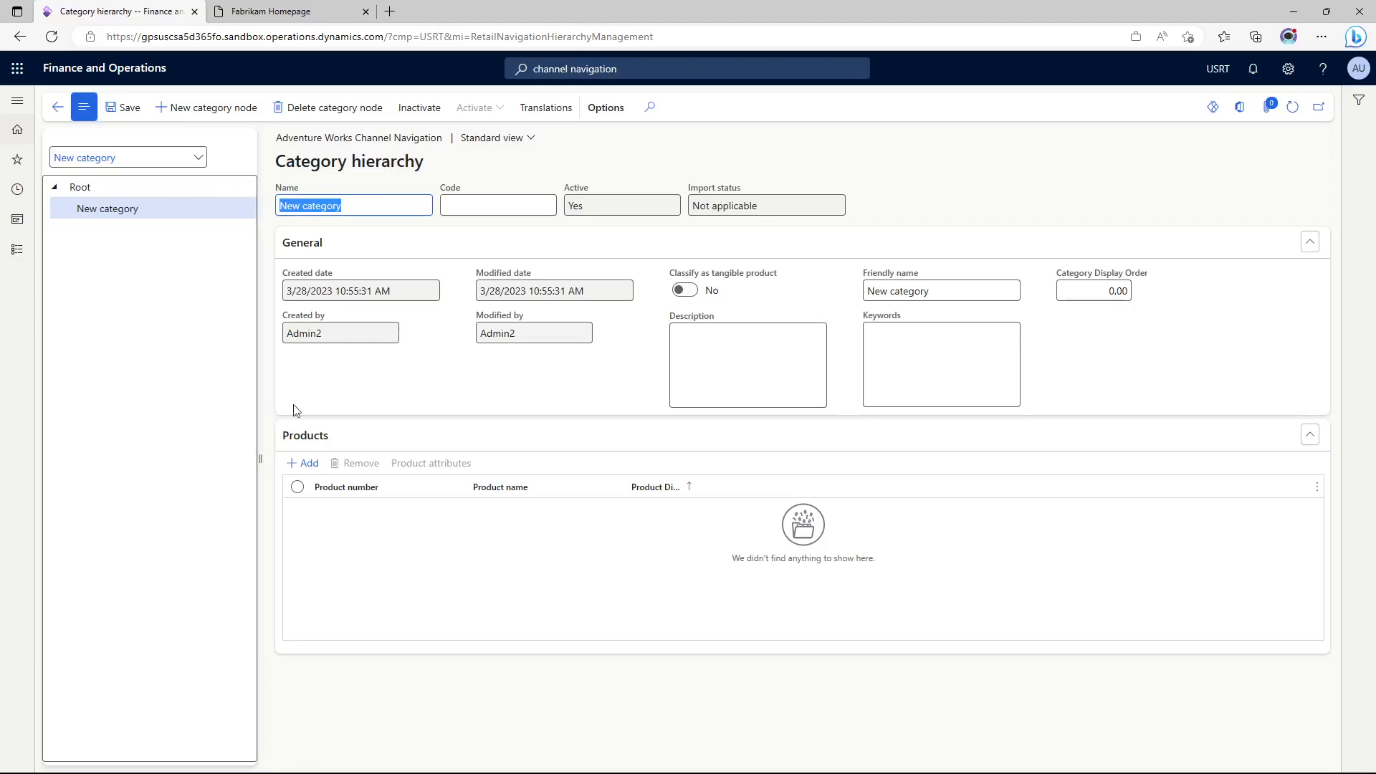
pyautogui.write('A')
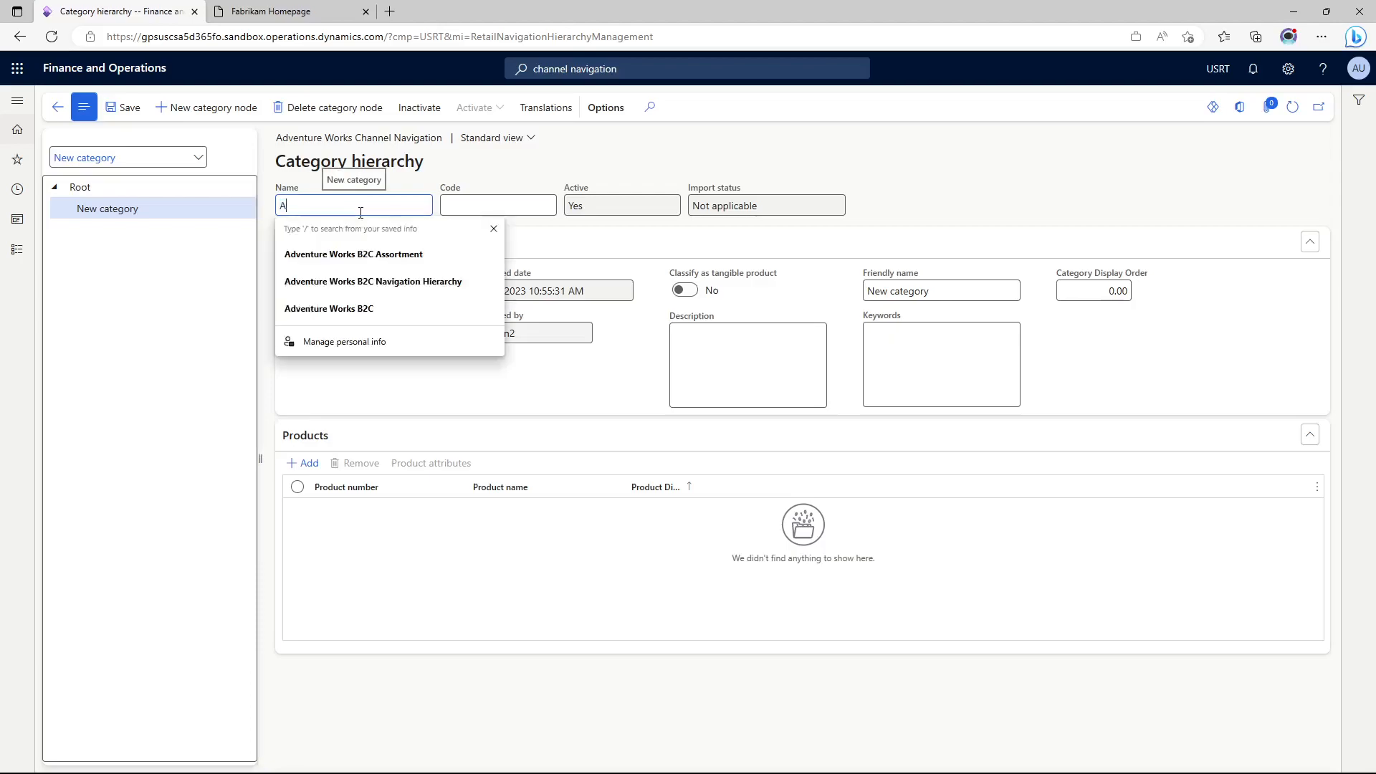
pyautogui.write('ction Sports')
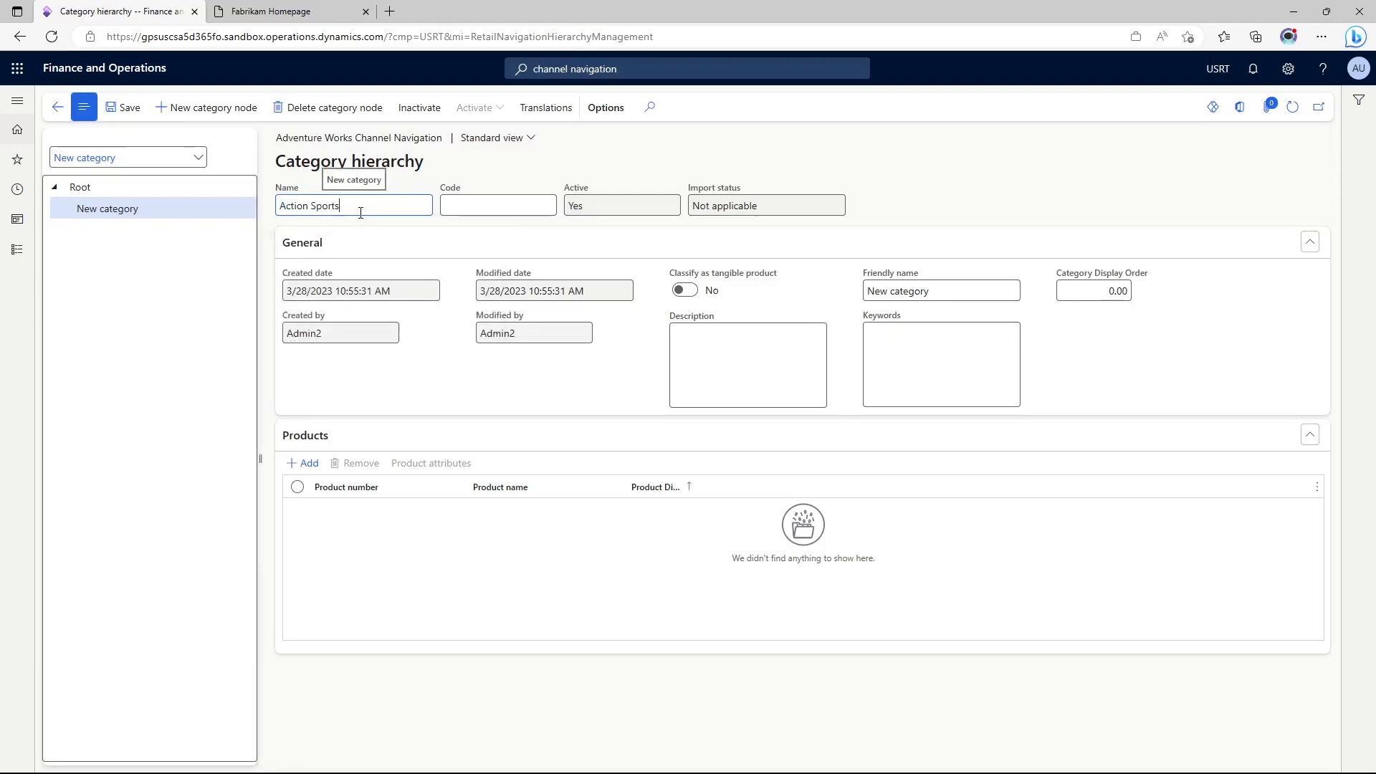
pyautogui.tripleClick(360, 213)
pyautogui.hotkey('ctrl', 'c')
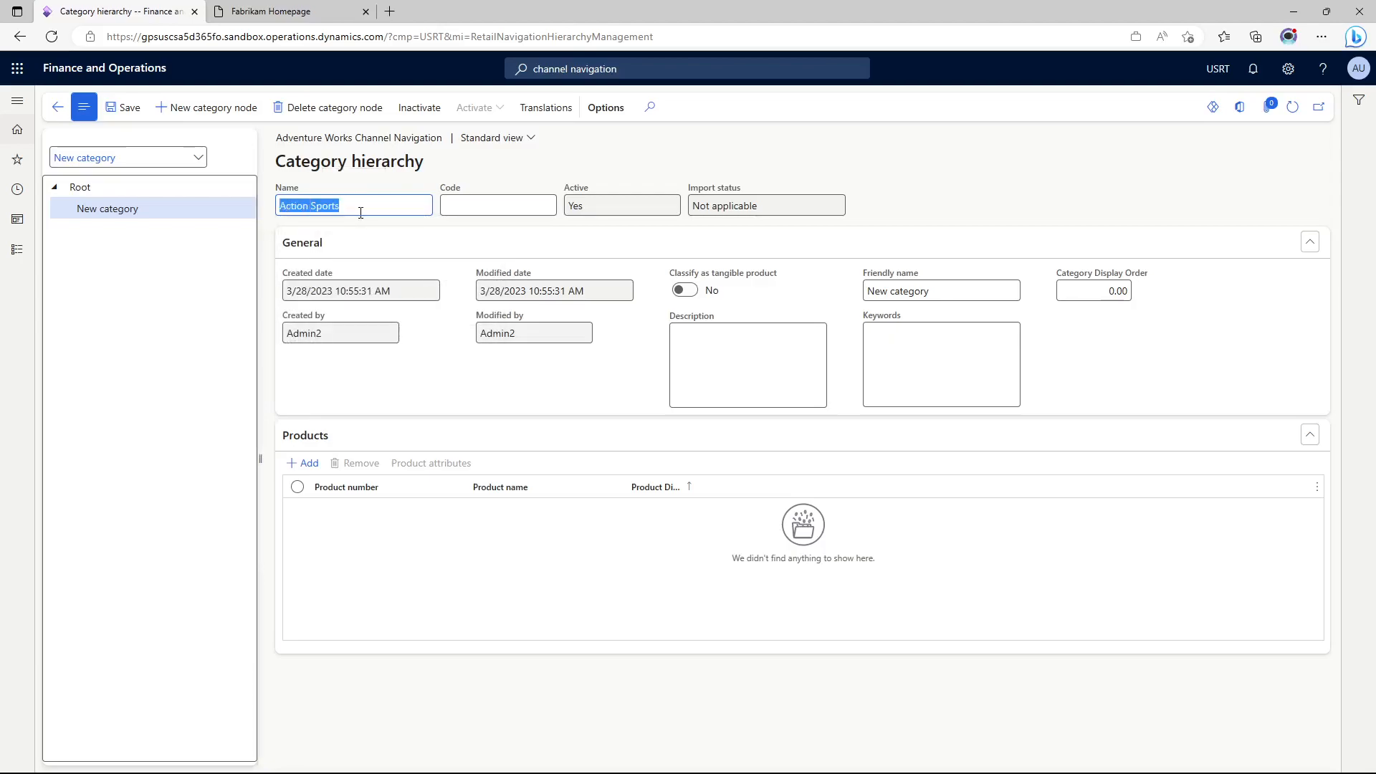
pyautogui.click(964, 293)
pyautogui.tripleClick(896, 291)
pyautogui.hotkey('ctrl', 'v')
pyautogui.click(753, 357)
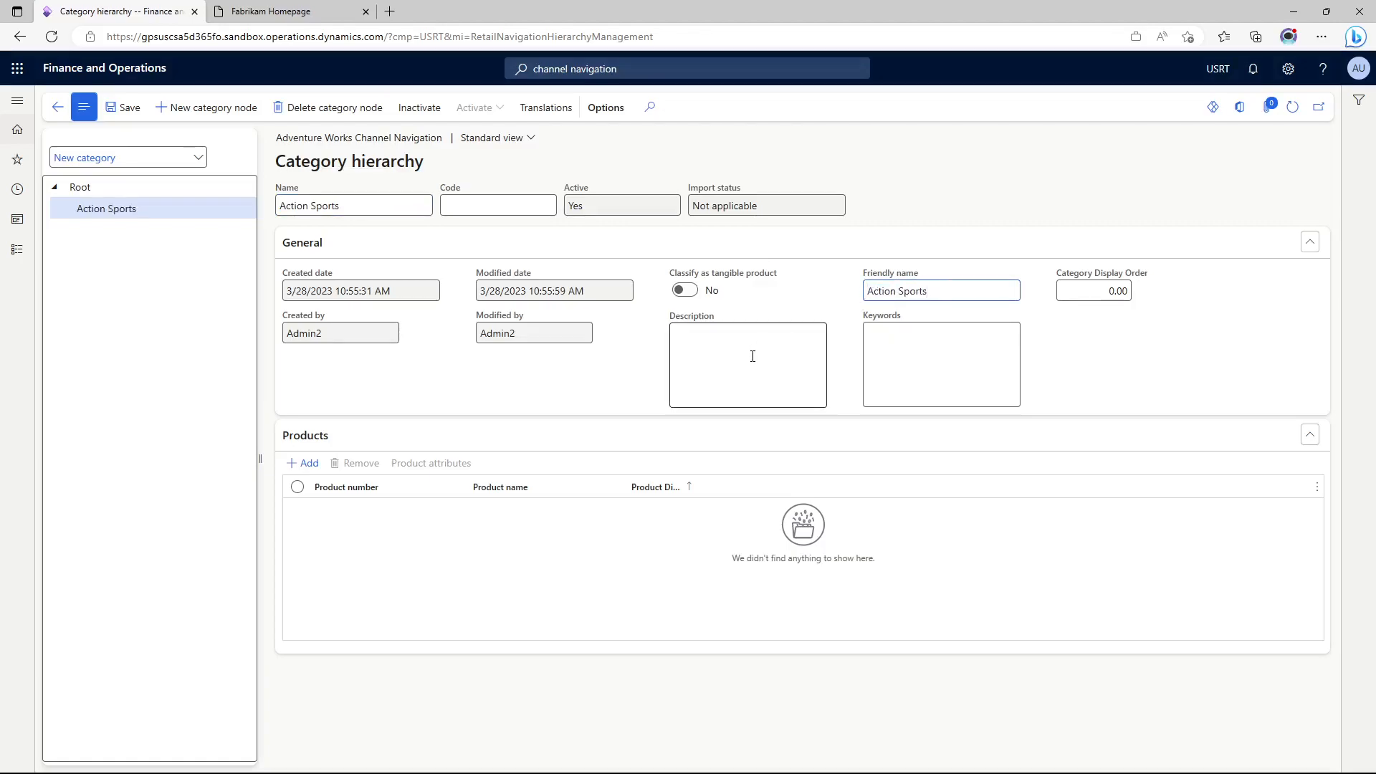
# Add a category node under Action Sports with the name and friendly name "Skiing".
pyautogui.click(179, 209)
pyautogui.click(186, 125)
pyautogui.moveTo(354, 212); pyautogui.dragTo(255, 215)
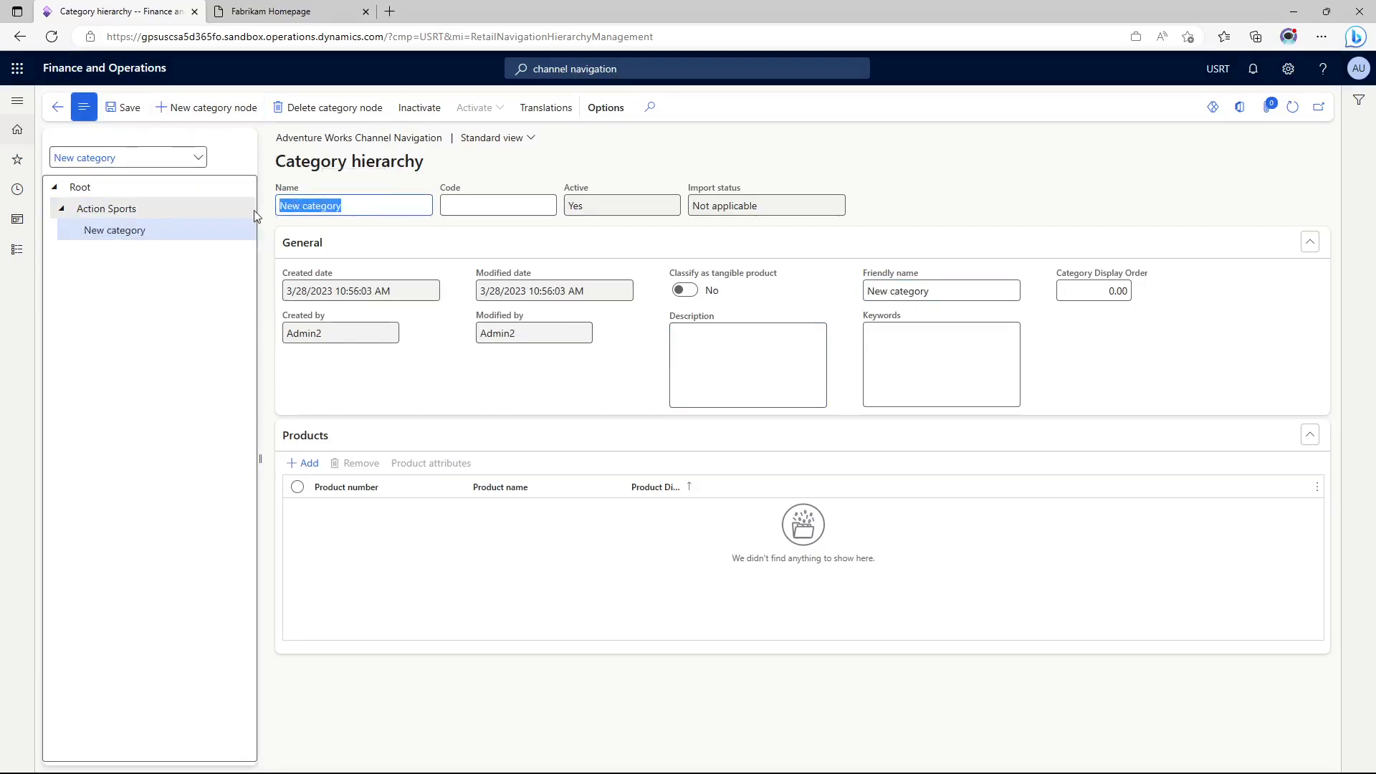
pyautogui.write('Skiing')
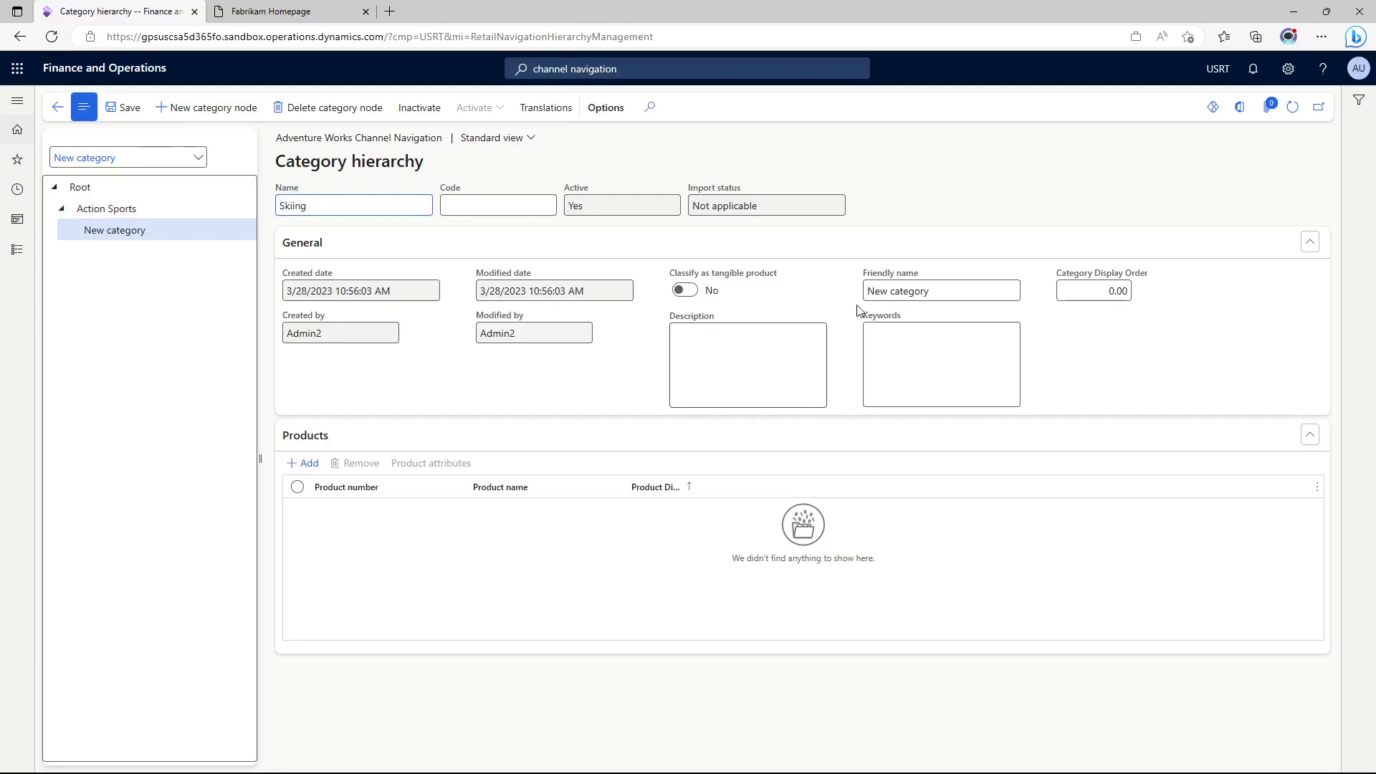
pyautogui.tripleClick(895, 296)
pyautogui.write('Skiing')
# Add a second category node under Action Sports with the name and friendly name "Snowboarding".
pyautogui.click(123, 212)
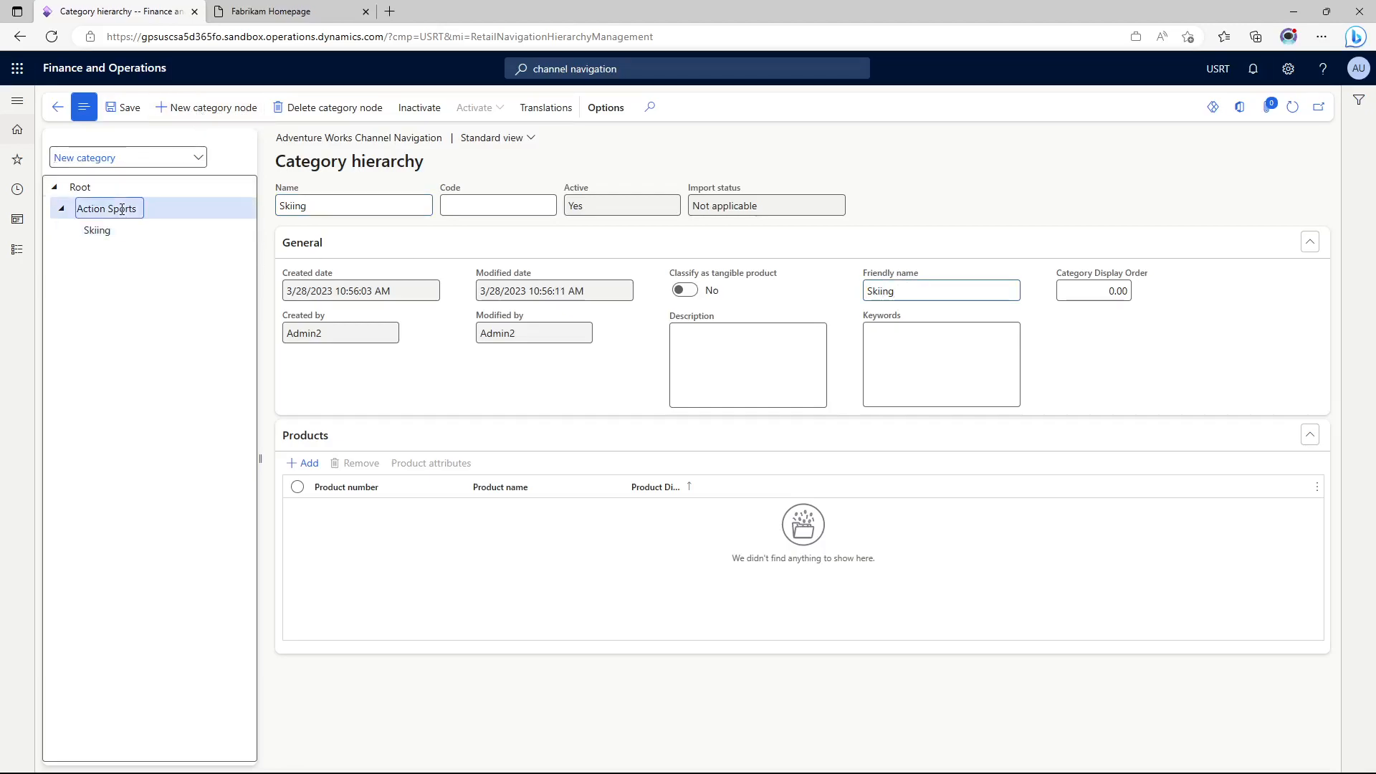
pyautogui.click(185, 109)
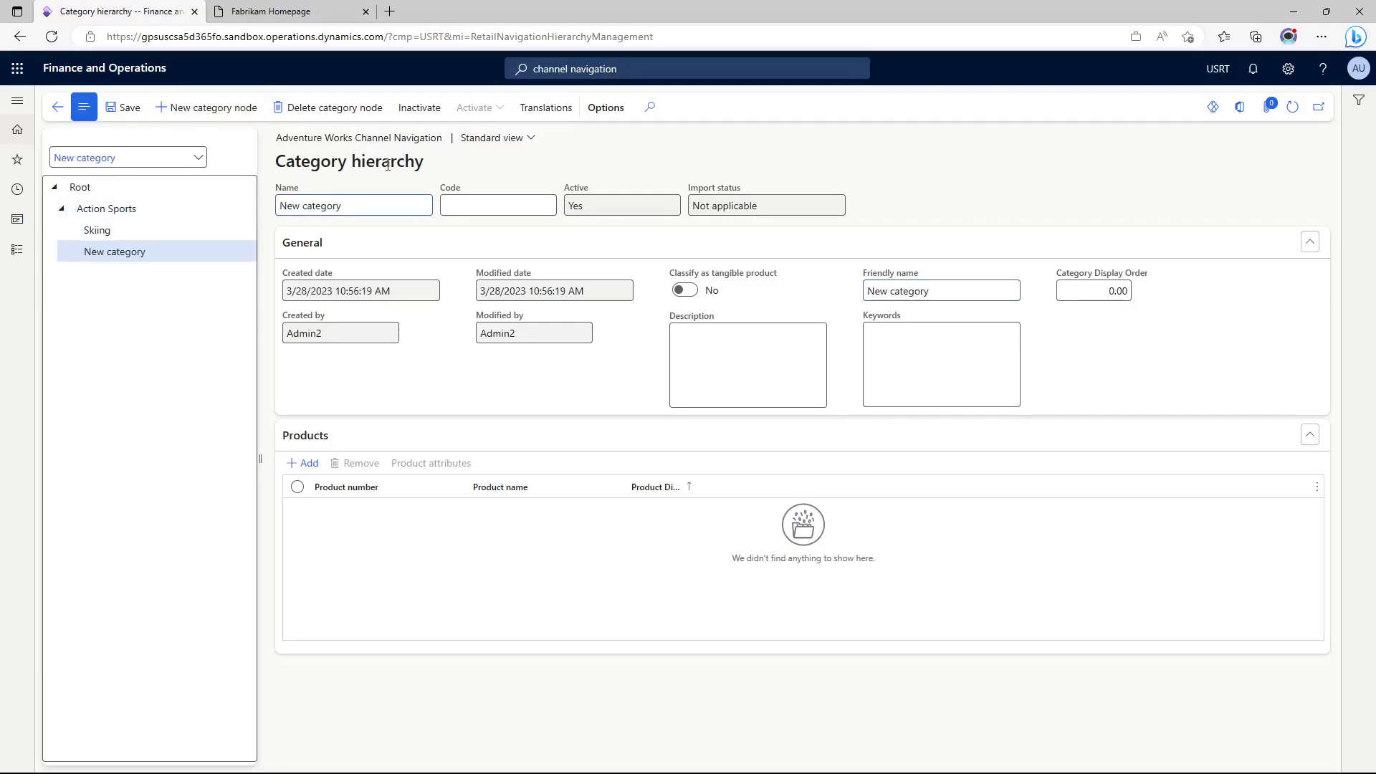
pyautogui.doubleClick(398, 201)
pyautogui.tripleClick(398, 201)
pyautogui.write('Snowboarding')
pyautogui.hotkey('ctrl', 'a')
pyautogui.hotkey('ctrl', 'c')
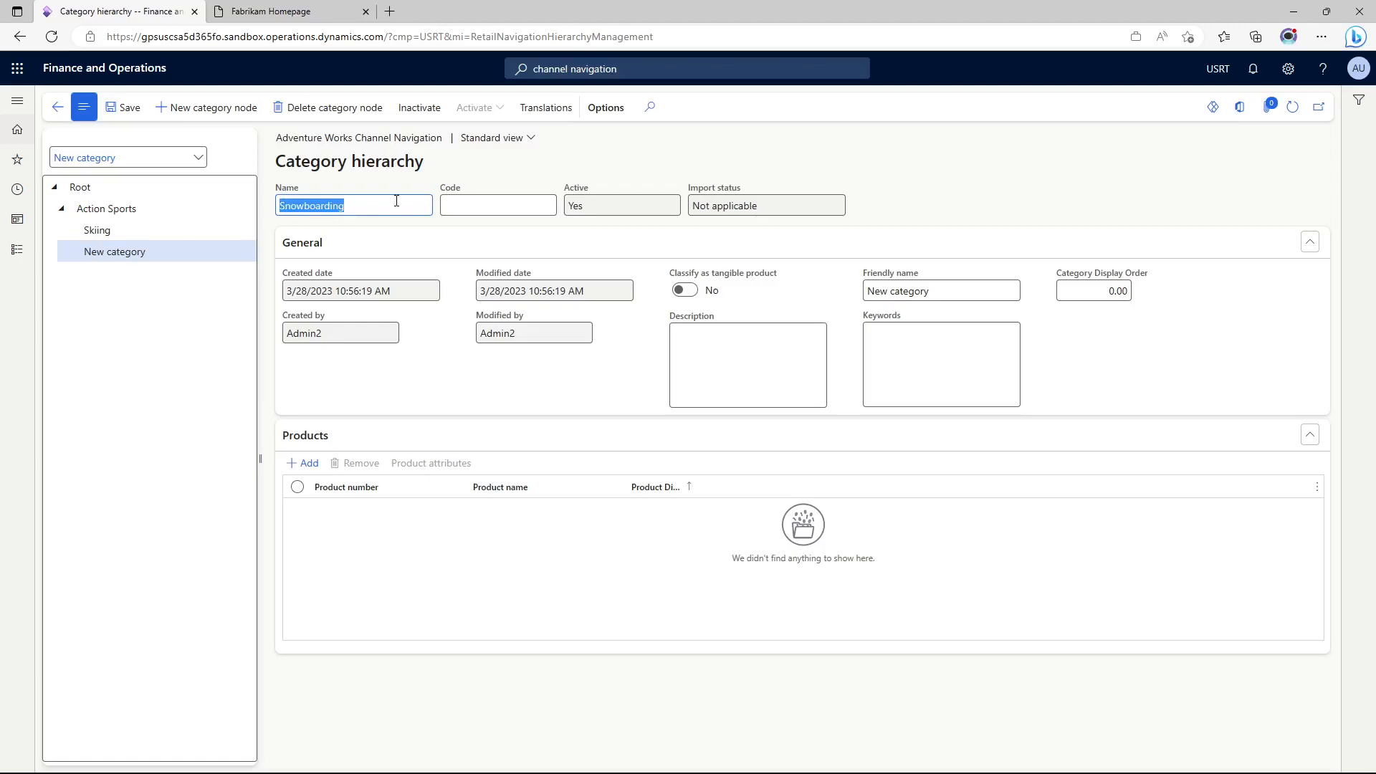
pyautogui.click(938, 290)
pyautogui.hotkey('ctrl', 'a')
pyautogui.hotkey('ctrl', 'v')
pyautogui.click(755, 356)
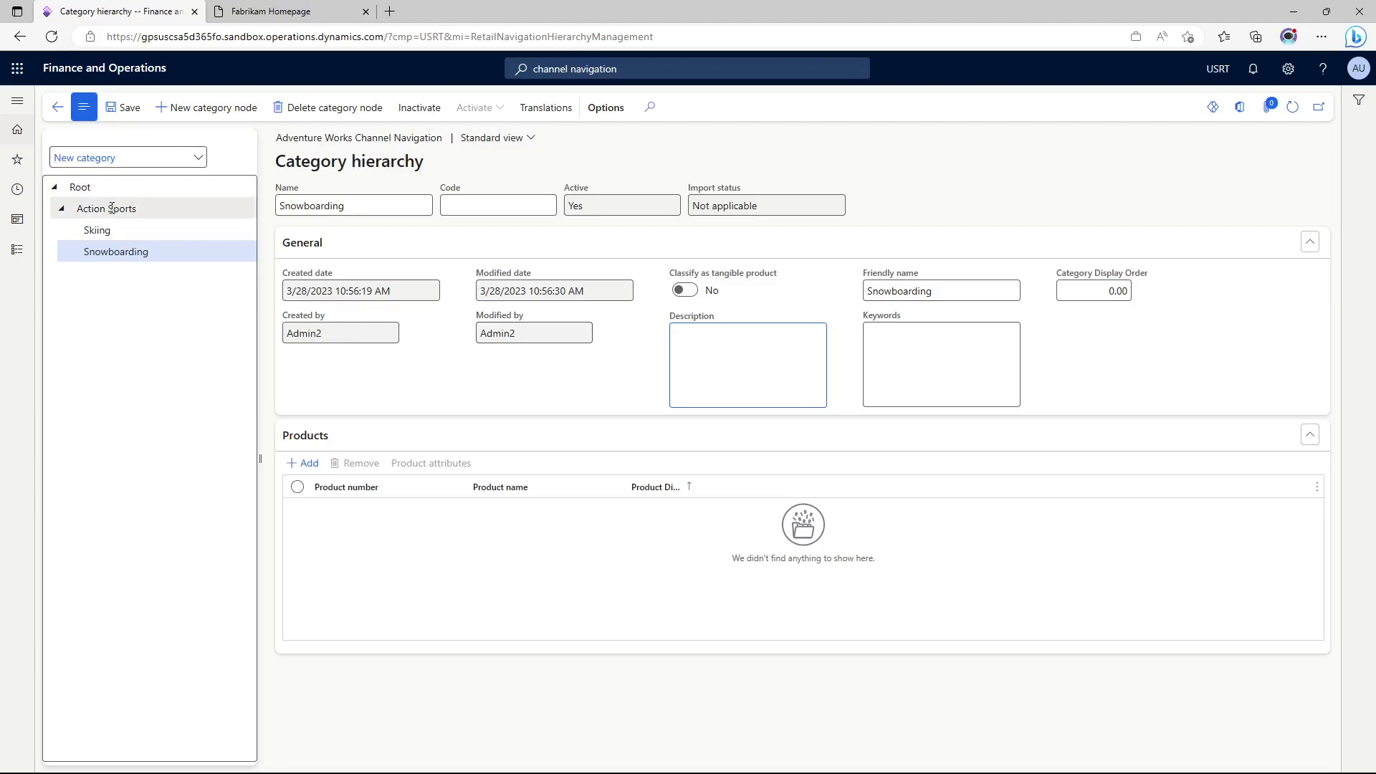
# Add another category node directly under Root with the name and friendly name "Apparel".
pyautogui.click(88, 189)
pyautogui.click(171, 107)
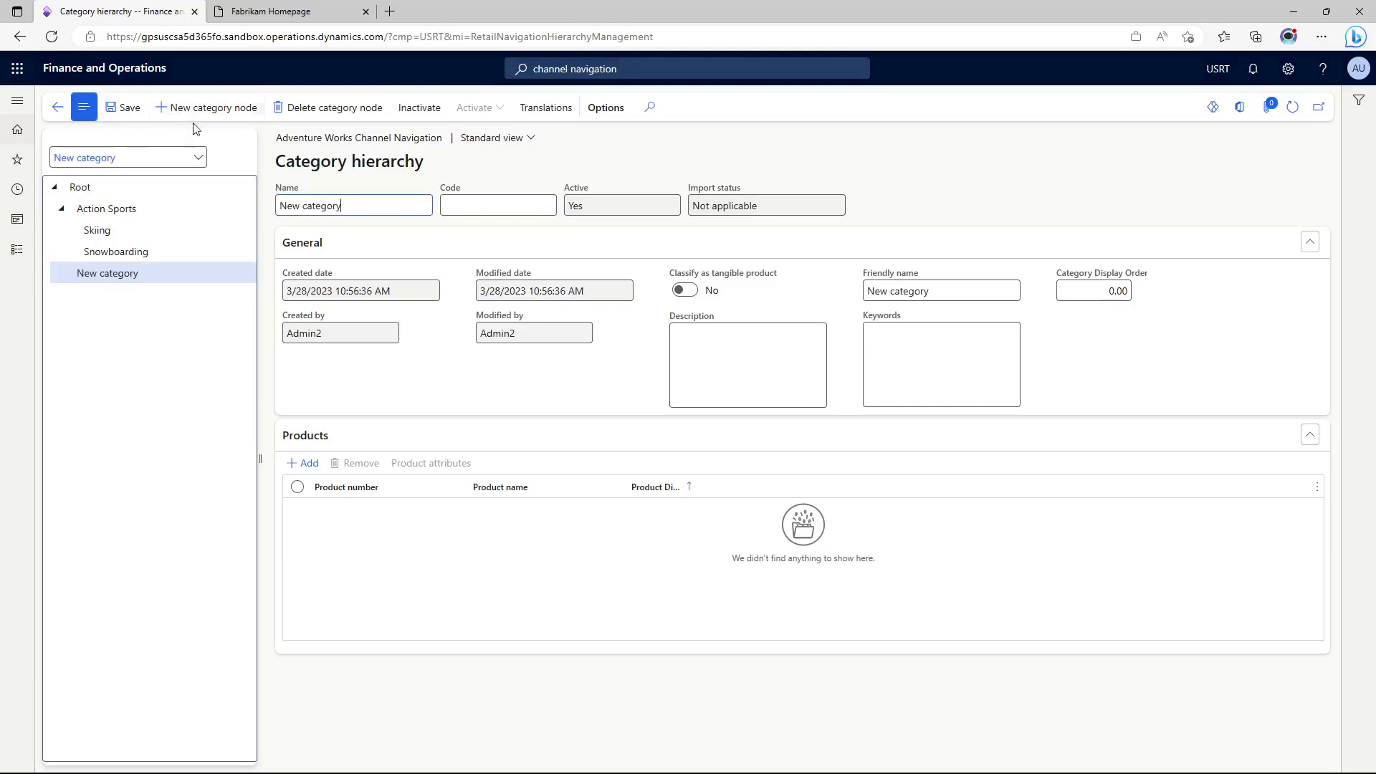
pyautogui.tripleClick(352, 200)
pyautogui.write('A')
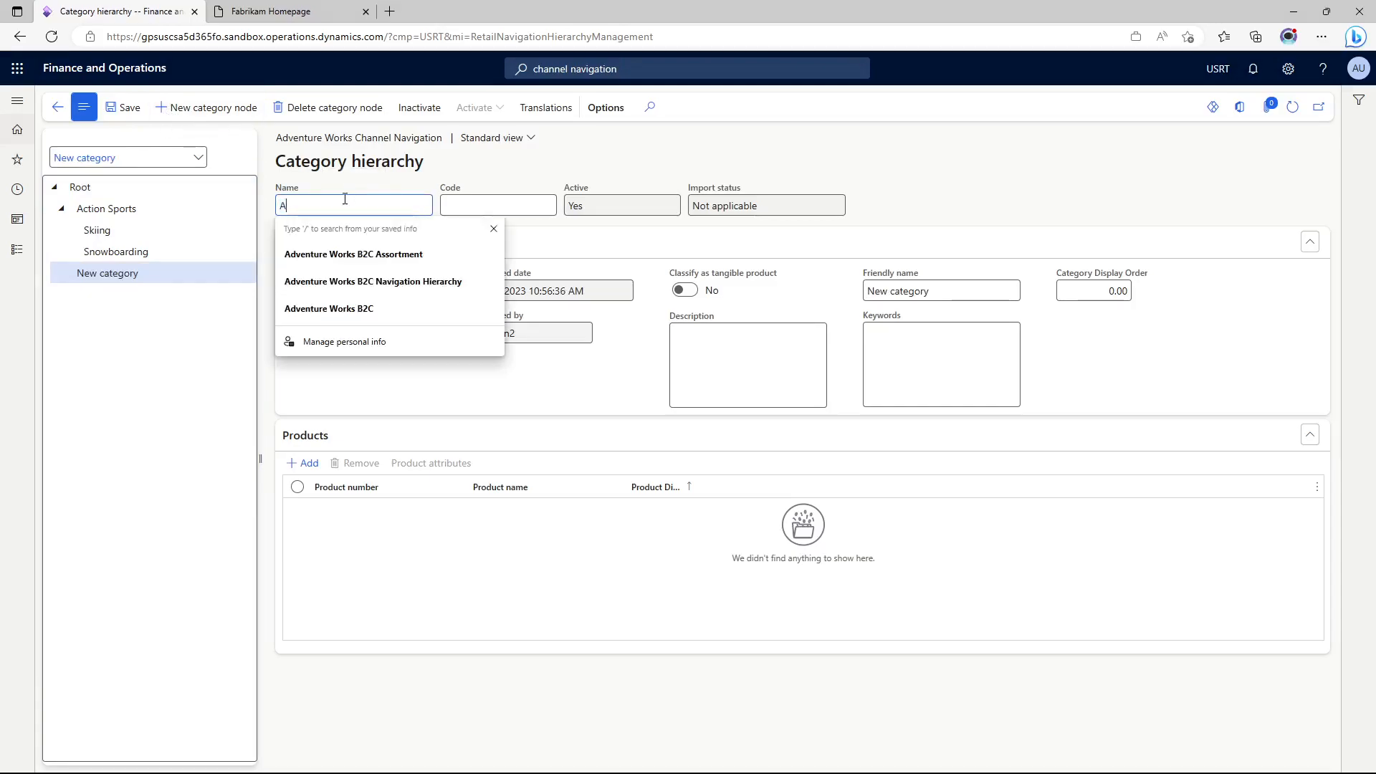
pyautogui.write('pparel')
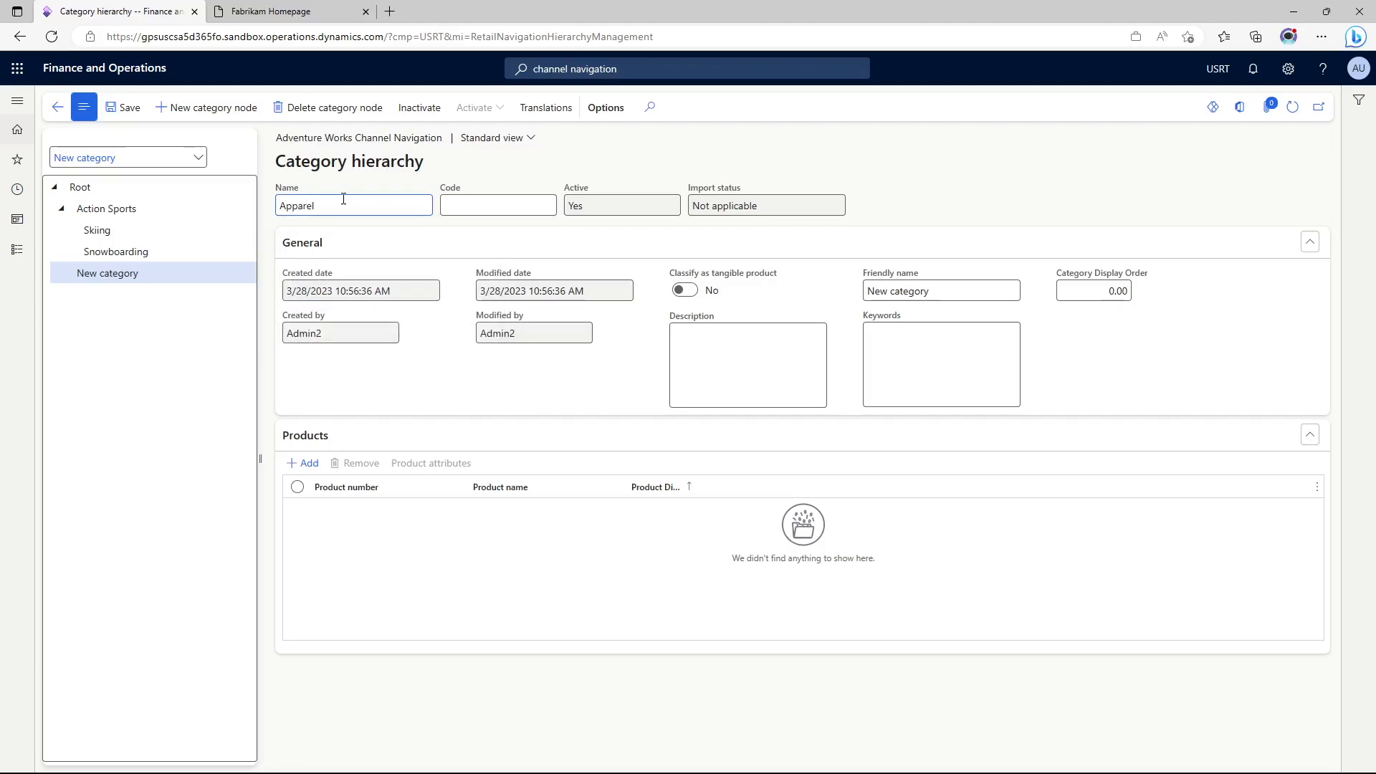
pyautogui.click(950, 289)
pyautogui.tripleClick(950, 289)
pyautogui.write('Apparel')
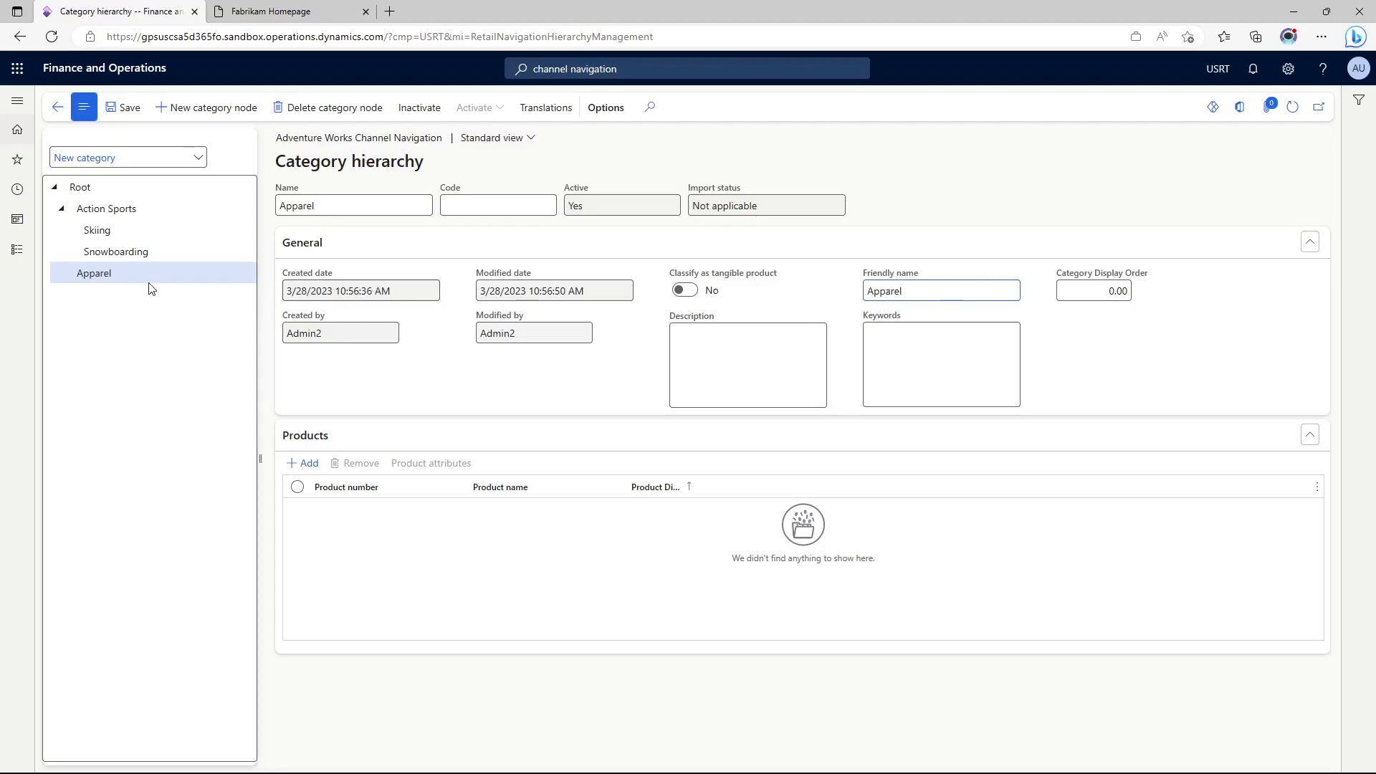
# Add a category node under Apparel with the name and friendly name "Accessories".
pyautogui.click(200, 114)
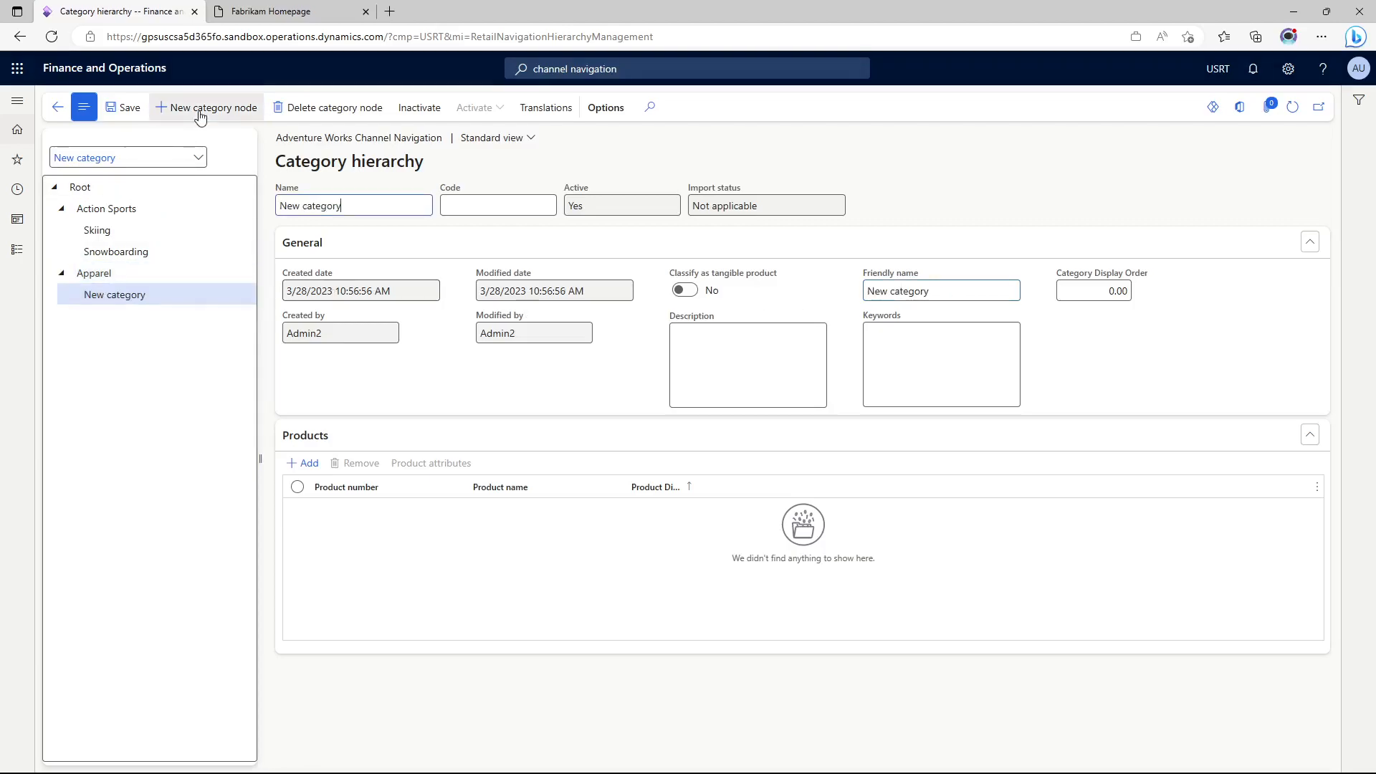
pyautogui.moveTo(362, 206); pyautogui.dragTo(244, 218)
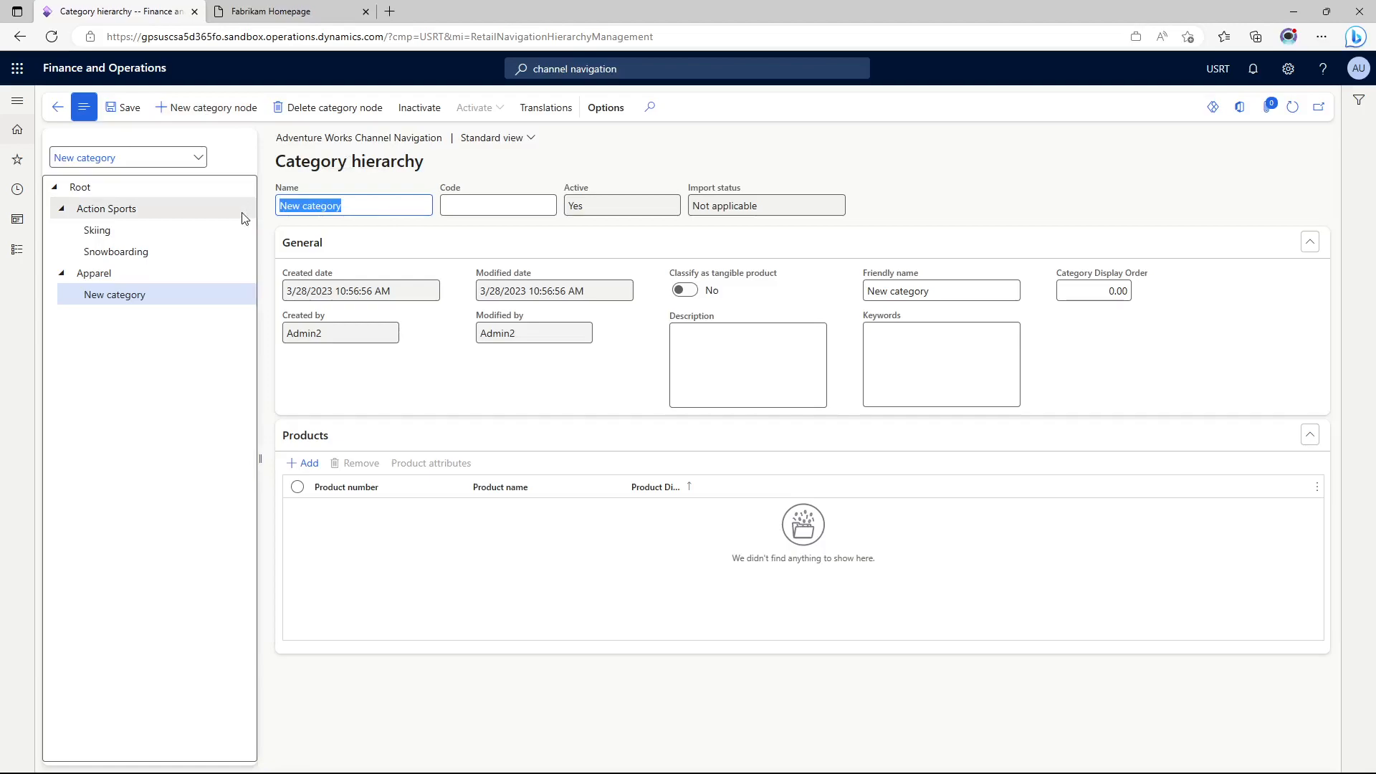
pyautogui.write('Acc')
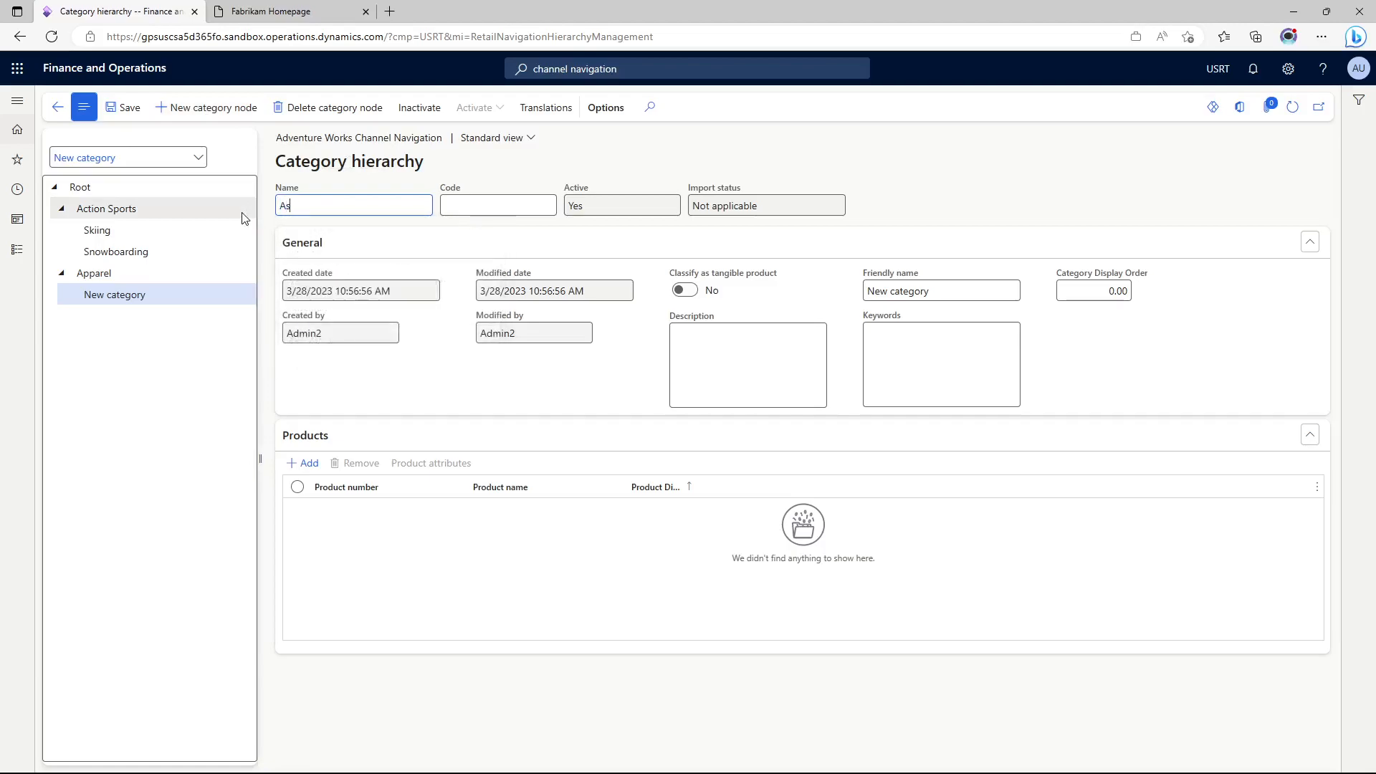
pyautogui.write('essories')
pyautogui.doubleClick(289, 206)
pyautogui.hotkey('ctrl', 'c')
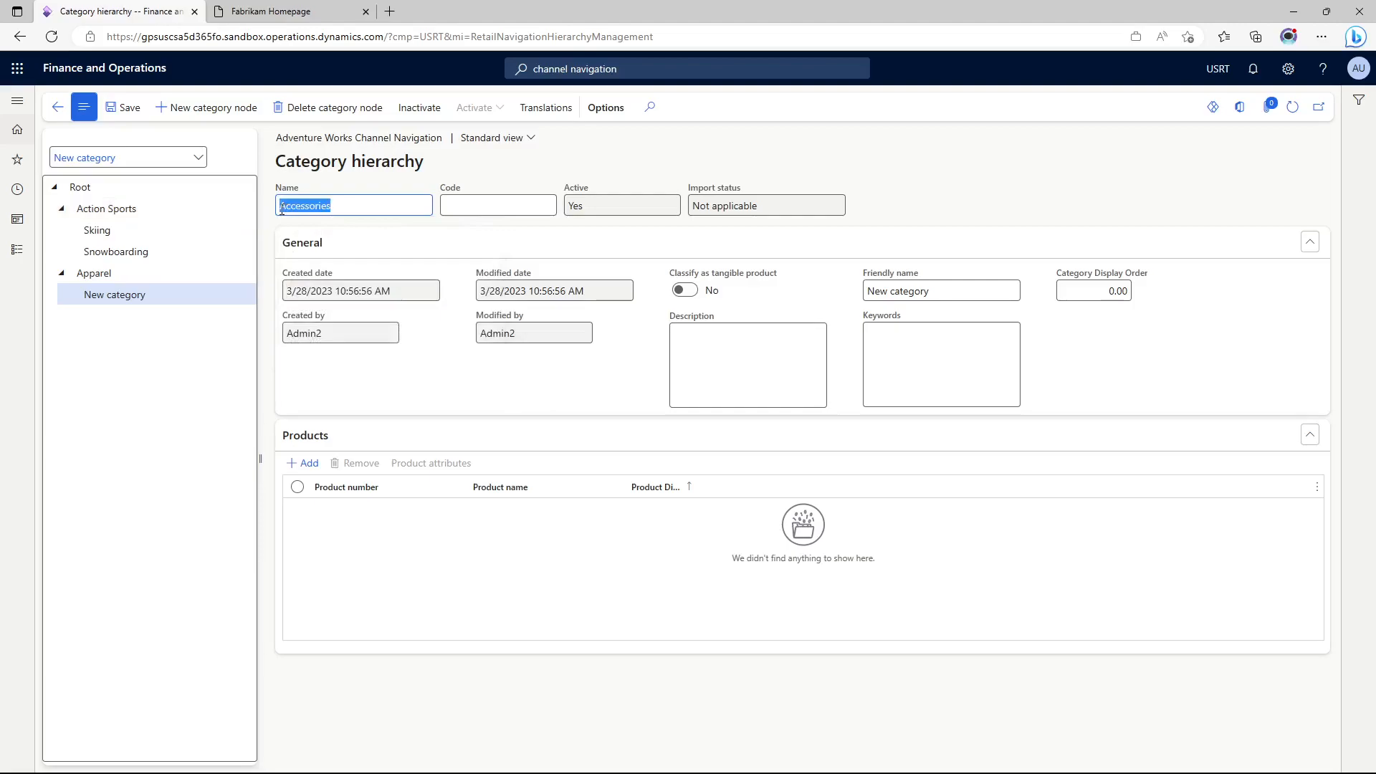
pyautogui.moveTo(937, 292); pyautogui.dragTo(848, 296)
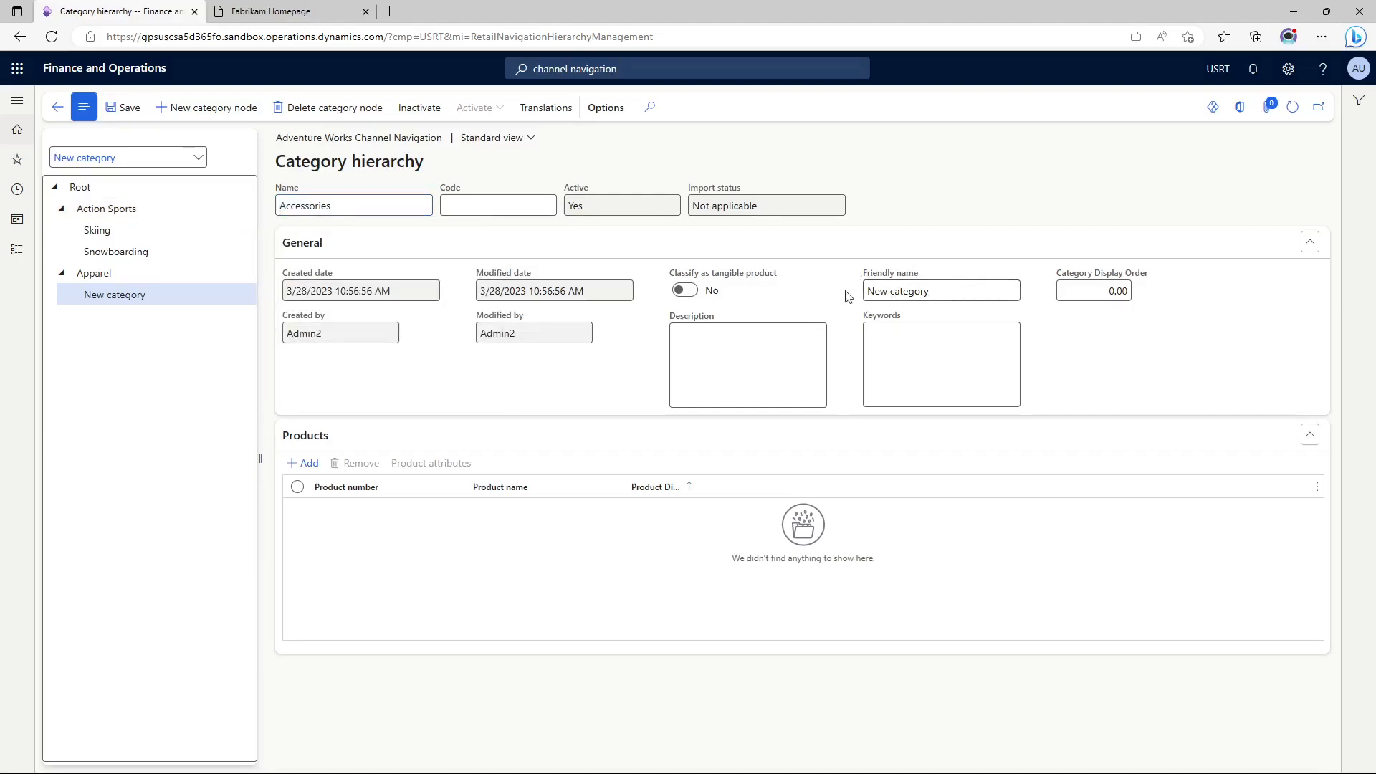
pyautogui.click(868, 292)
pyautogui.hotkey('ctrl', 'v')
# Add a second category node under Apparel with the name and friendly name "Clothing".
pyautogui.click(94, 273)
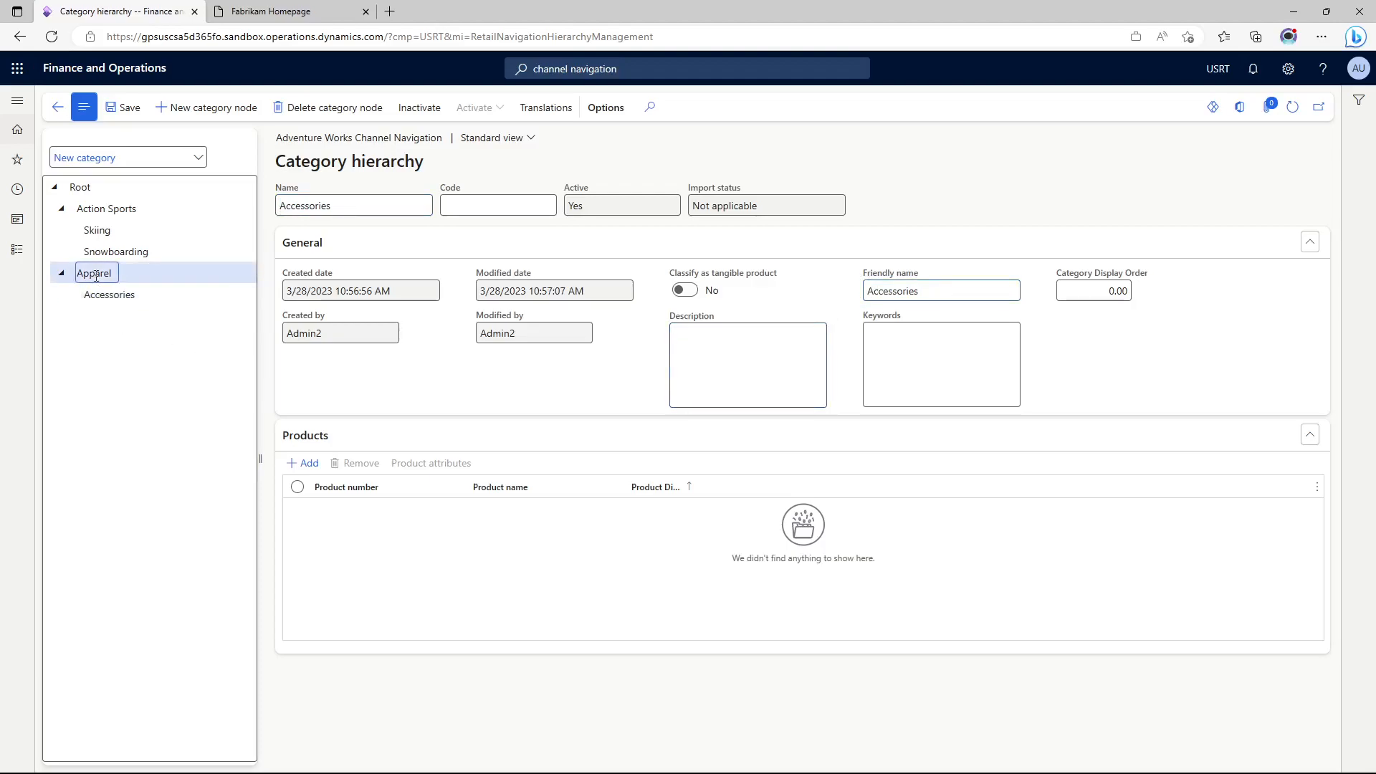
pyautogui.click(200, 109)
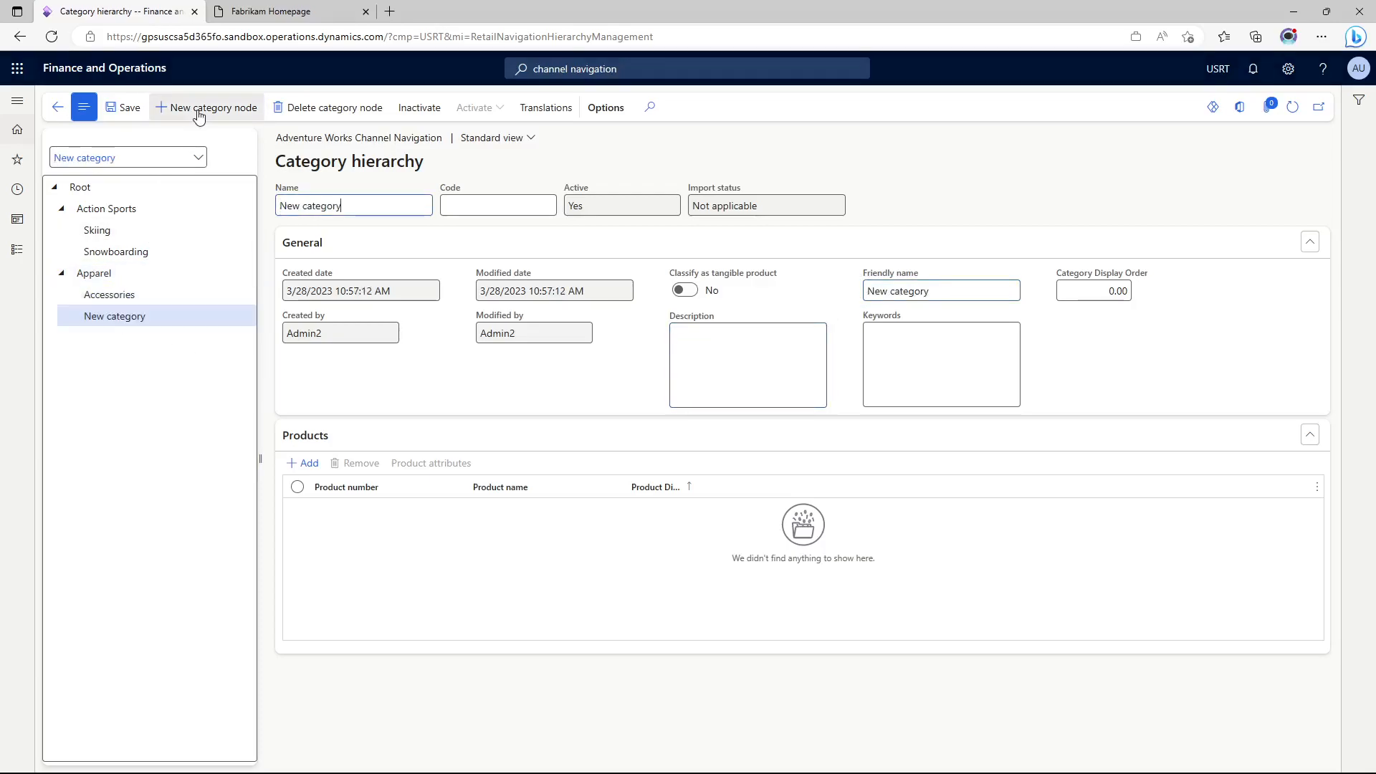
pyautogui.tripleClick(349, 205)
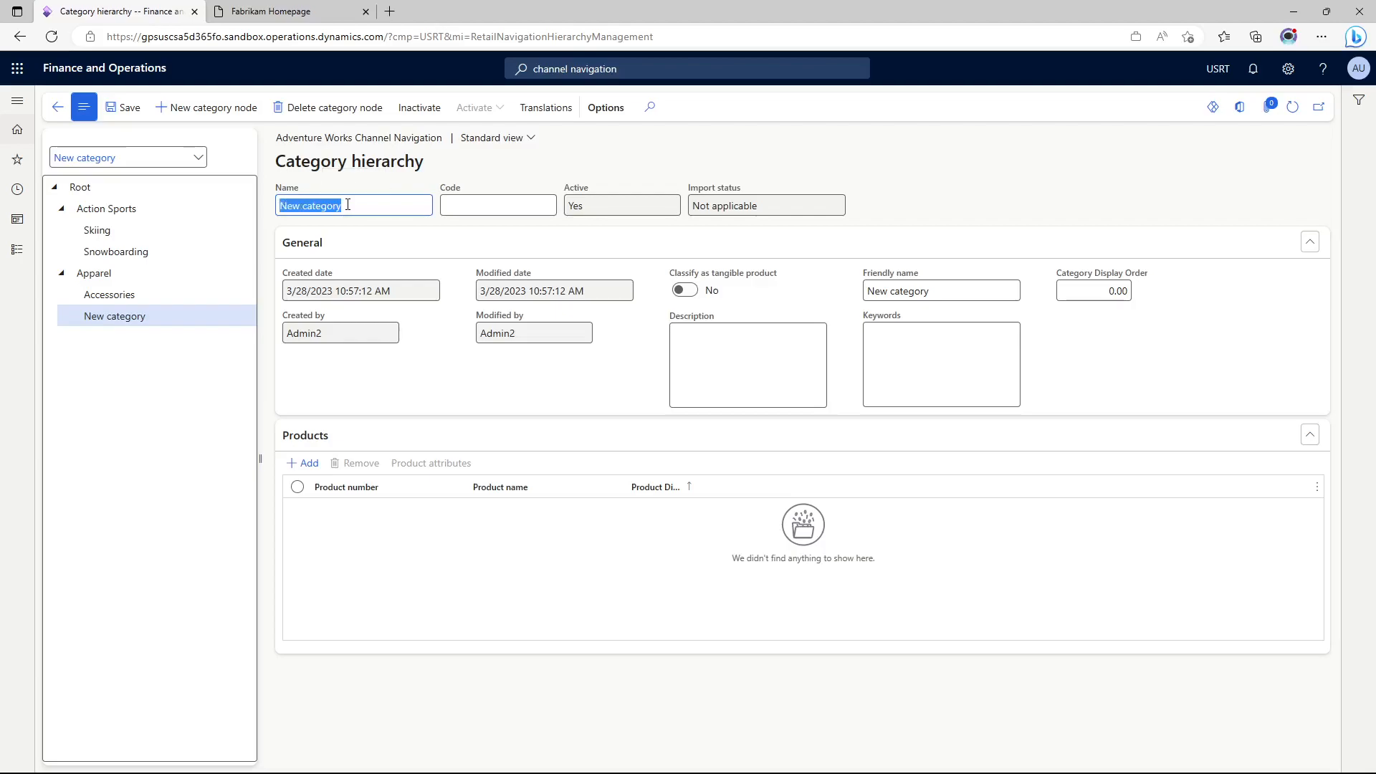
pyautogui.write('Clothing')
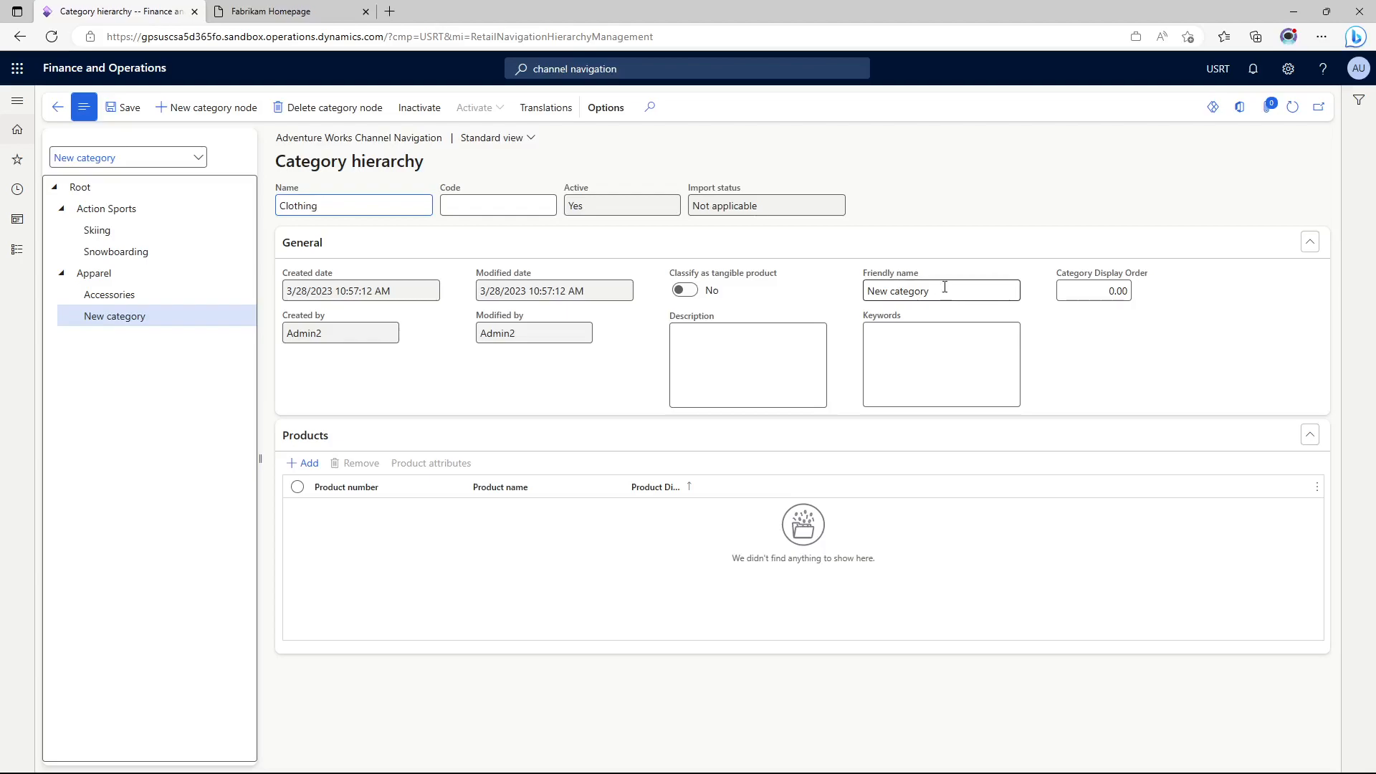
pyautogui.click(871, 294)
pyautogui.write('Clothing')
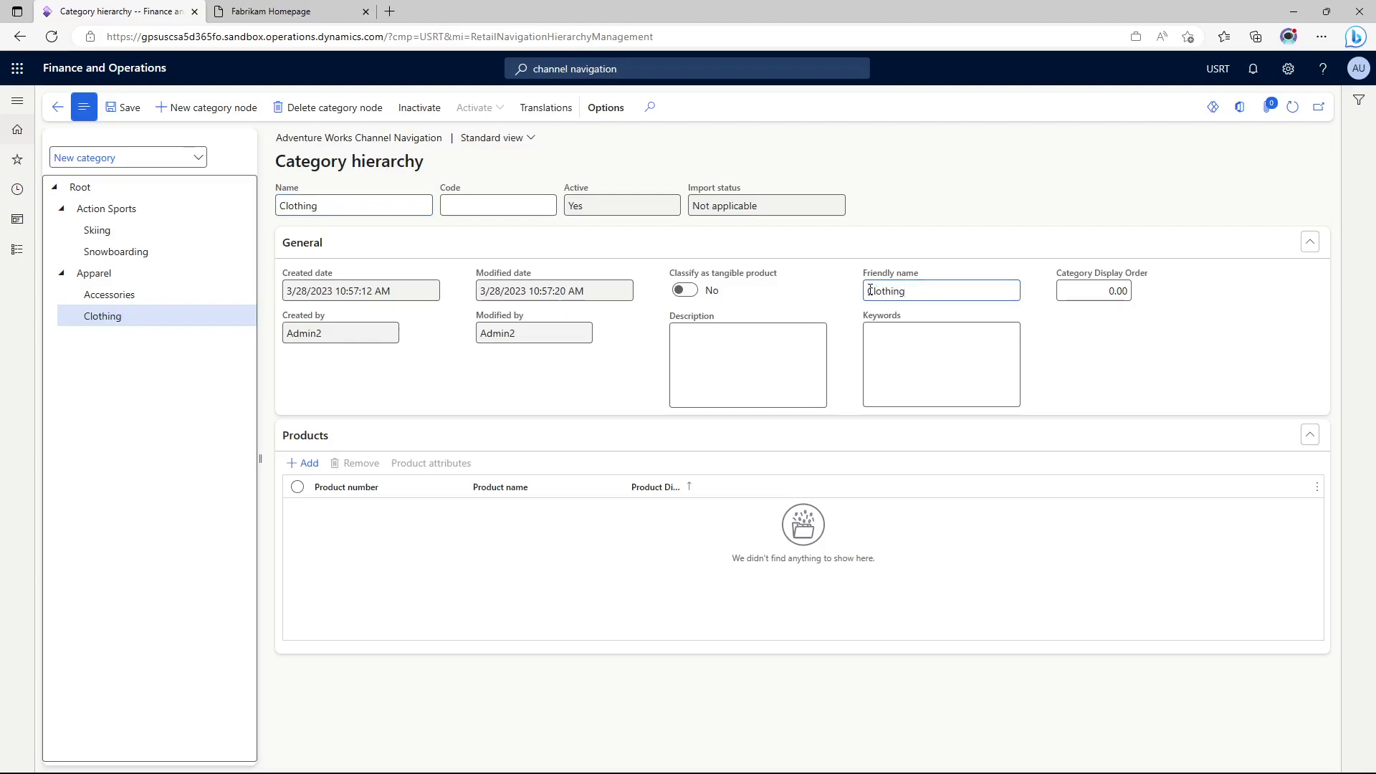
# Add a third category node under Apparel with the name and friendly name "Footwear".
pyautogui.click(102, 274)
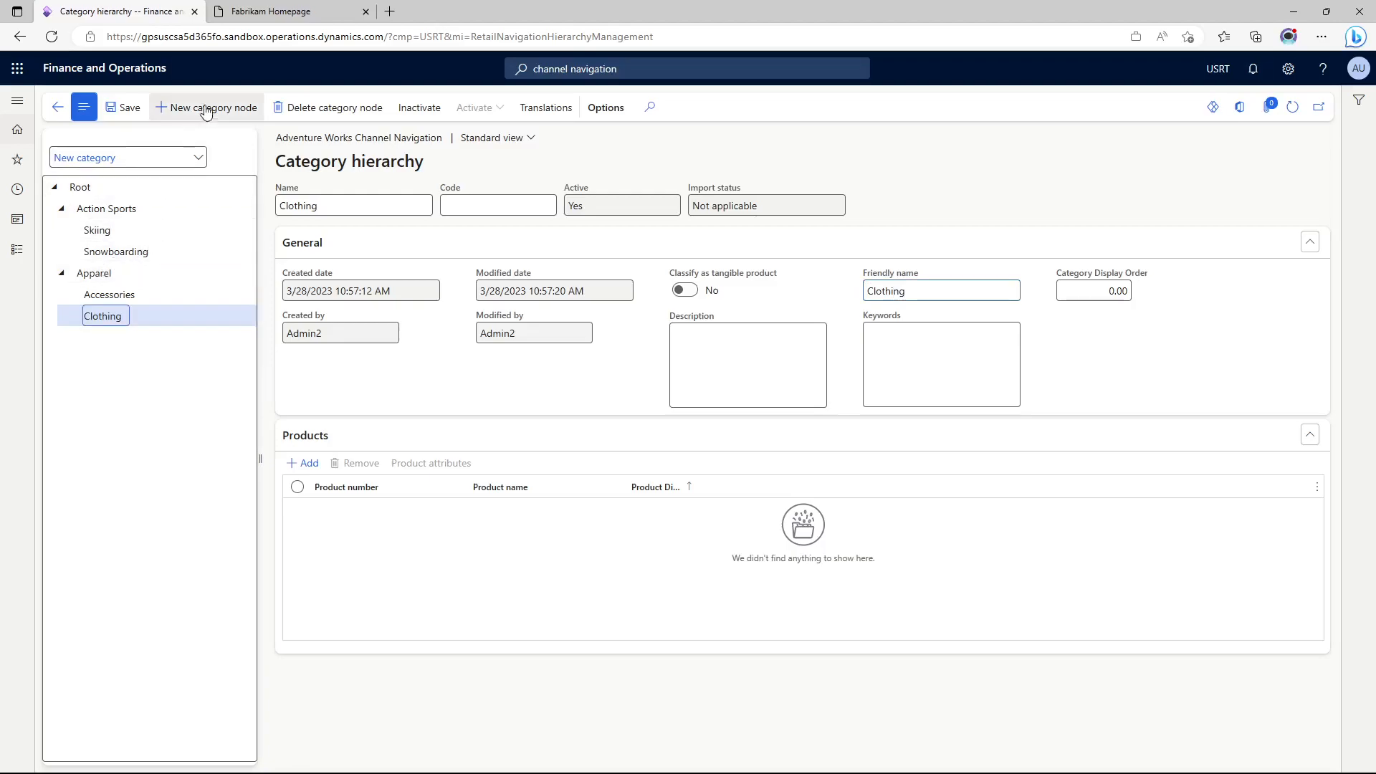
pyautogui.click(101, 273)
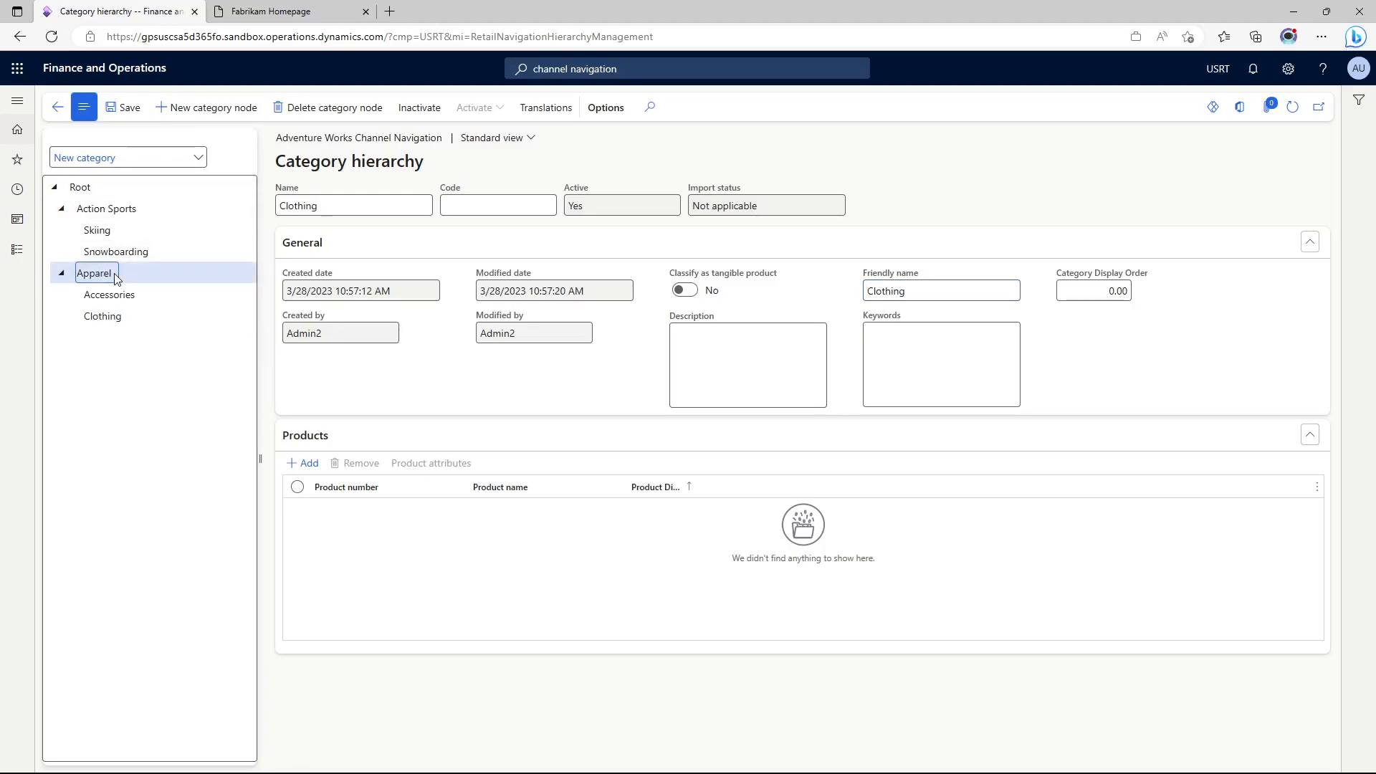
pyautogui.click(222, 115)
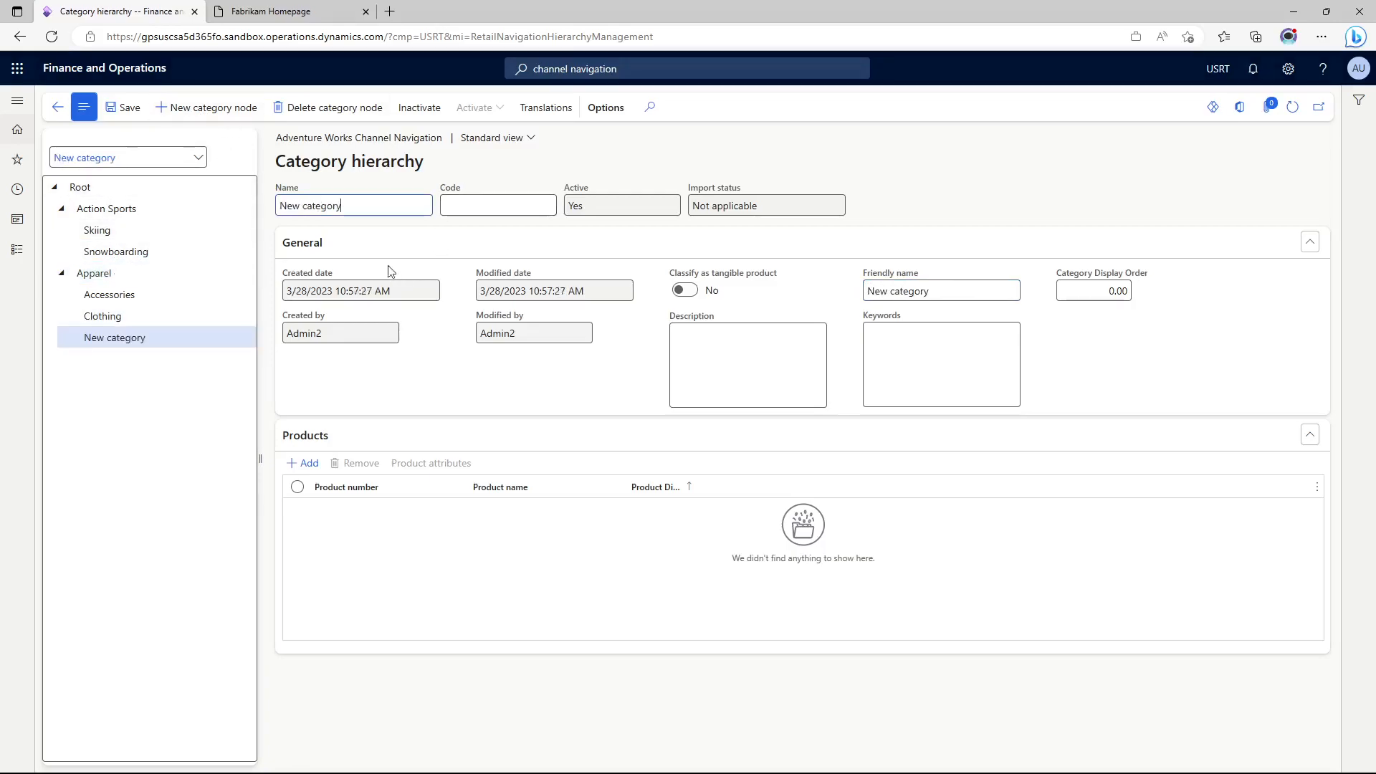
pyautogui.moveTo(343, 206); pyautogui.dragTo(256, 213)
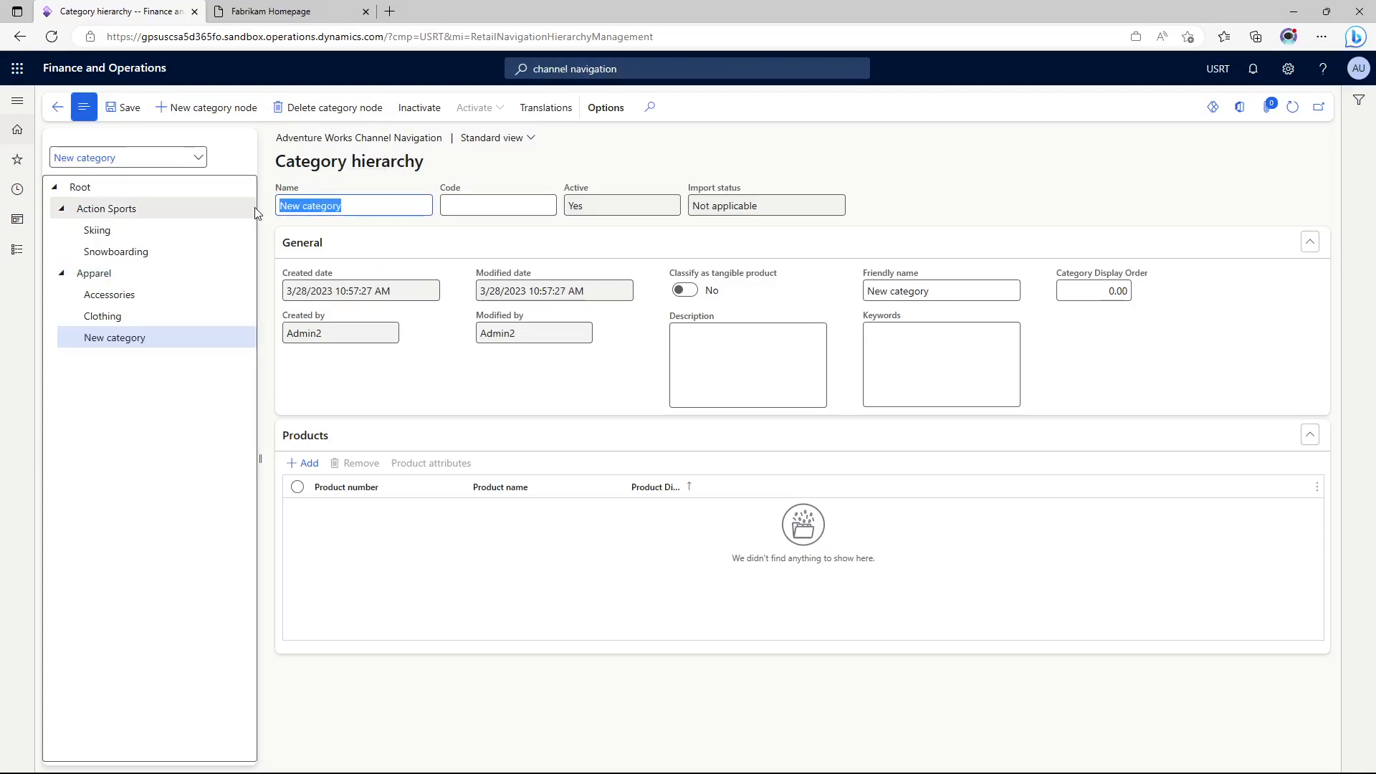
pyautogui.write('Footwear')
pyautogui.doubleClick(291, 206)
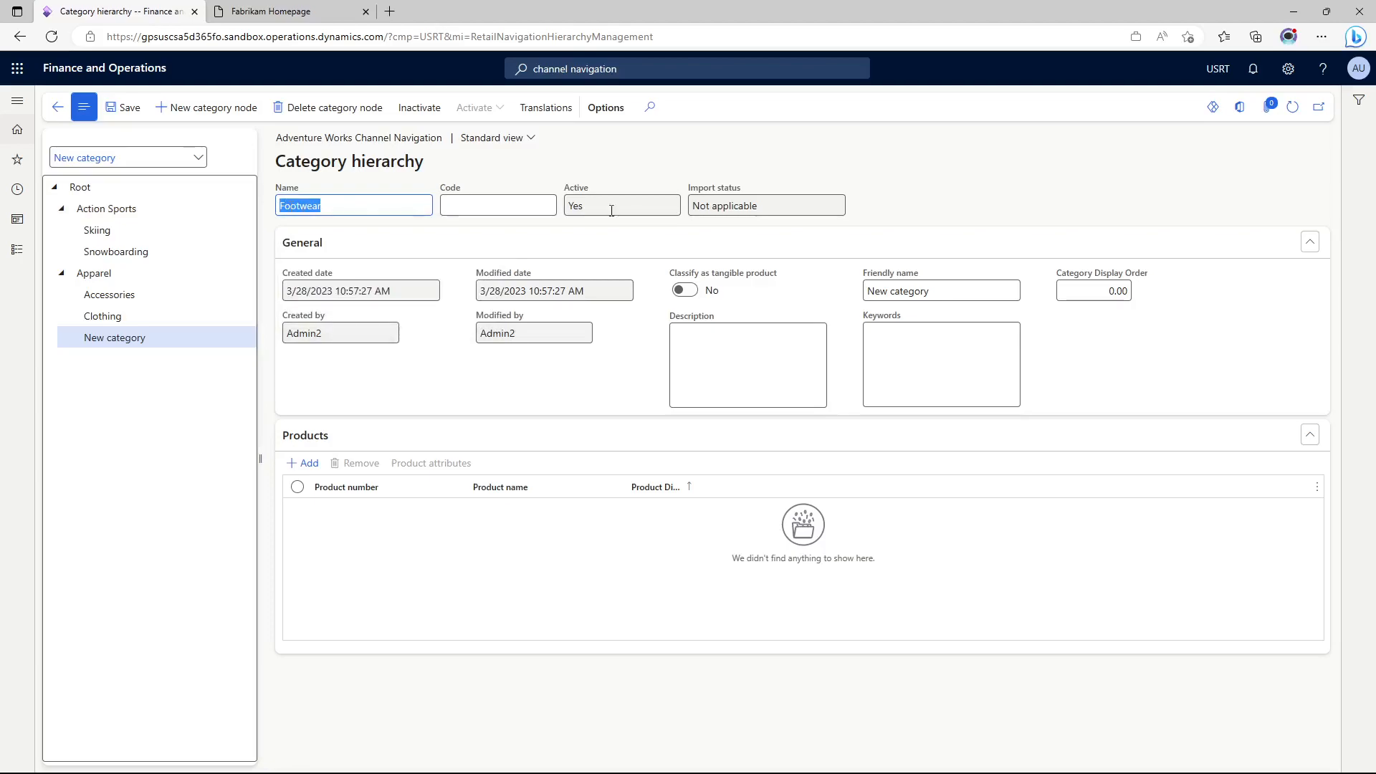
pyautogui.doubleClick(911, 291)
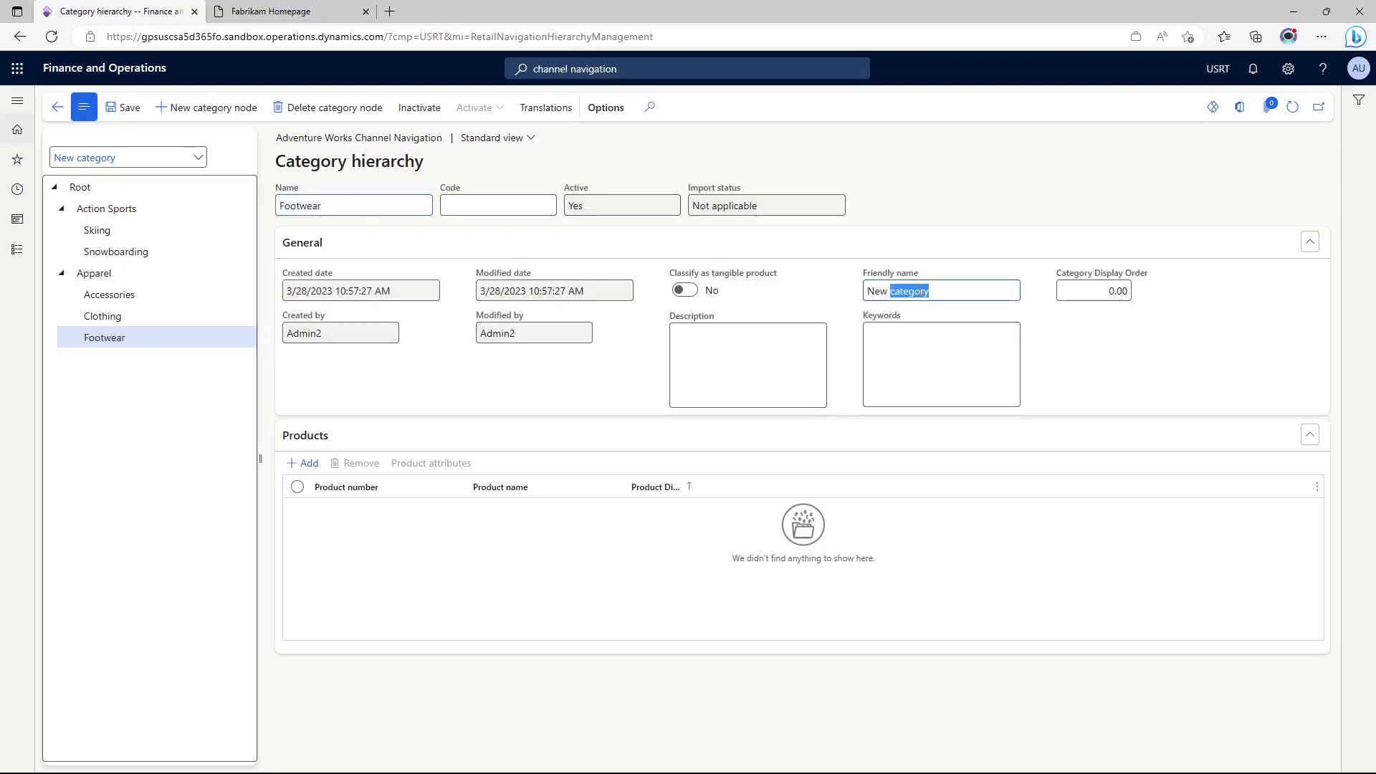
pyautogui.doubleClick(911, 291)
pyautogui.press('BackSpace')
pyautogui.press('BackSpace')
pyautogui.press('BackSpace')
pyautogui.write('Footwear')
# Add a category node under Footwear with the name and friendly name "Camping and Hiking".
pyautogui.click(206, 106)
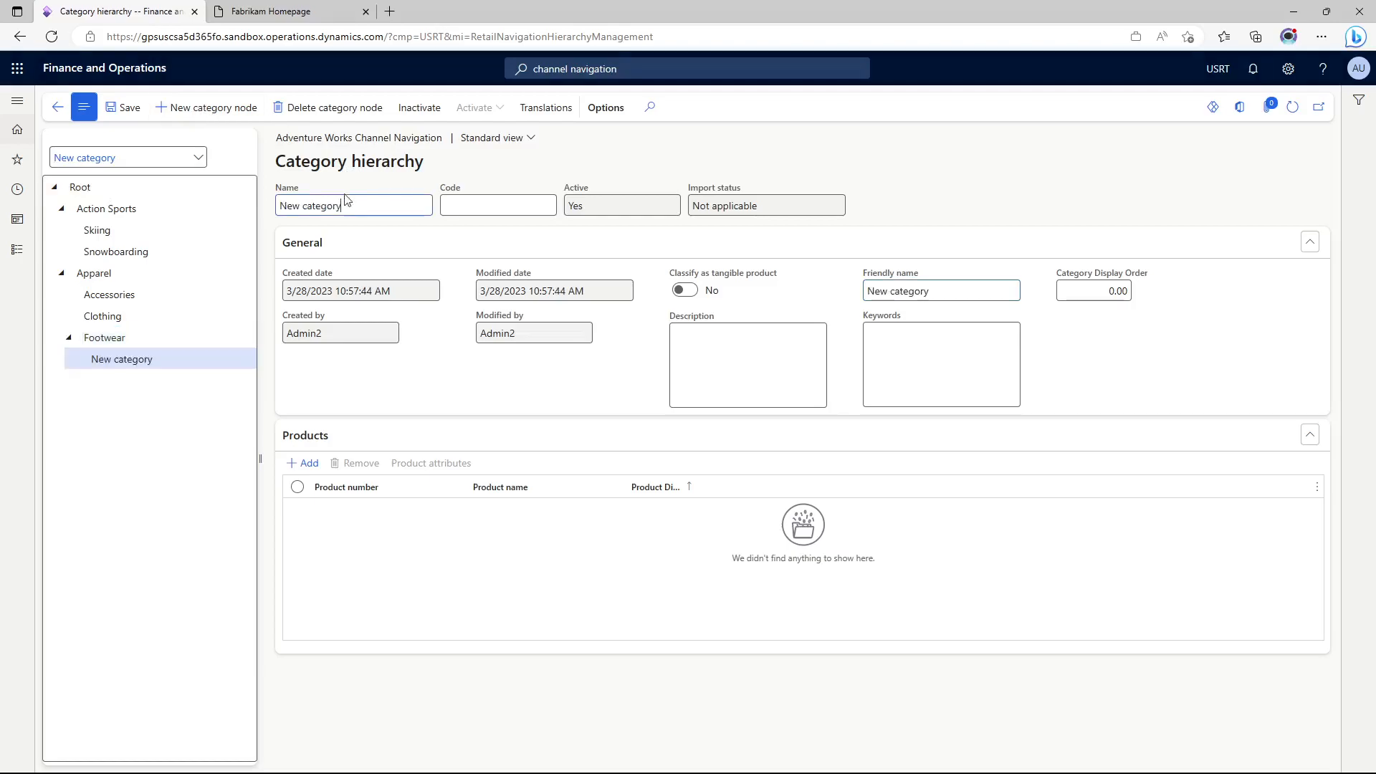
pyautogui.moveTo(370, 207); pyautogui.dragTo(278, 205)
pyautogui.write('Camping and Hiking')
pyautogui.moveTo(378, 206); pyautogui.dragTo(277, 206)
pyautogui.hotkey('ctrl', 'c')
pyautogui.click(921, 292)
pyautogui.hotkey('ctrl', 'a')
pyautogui.hotkey('ctrl', 'v')
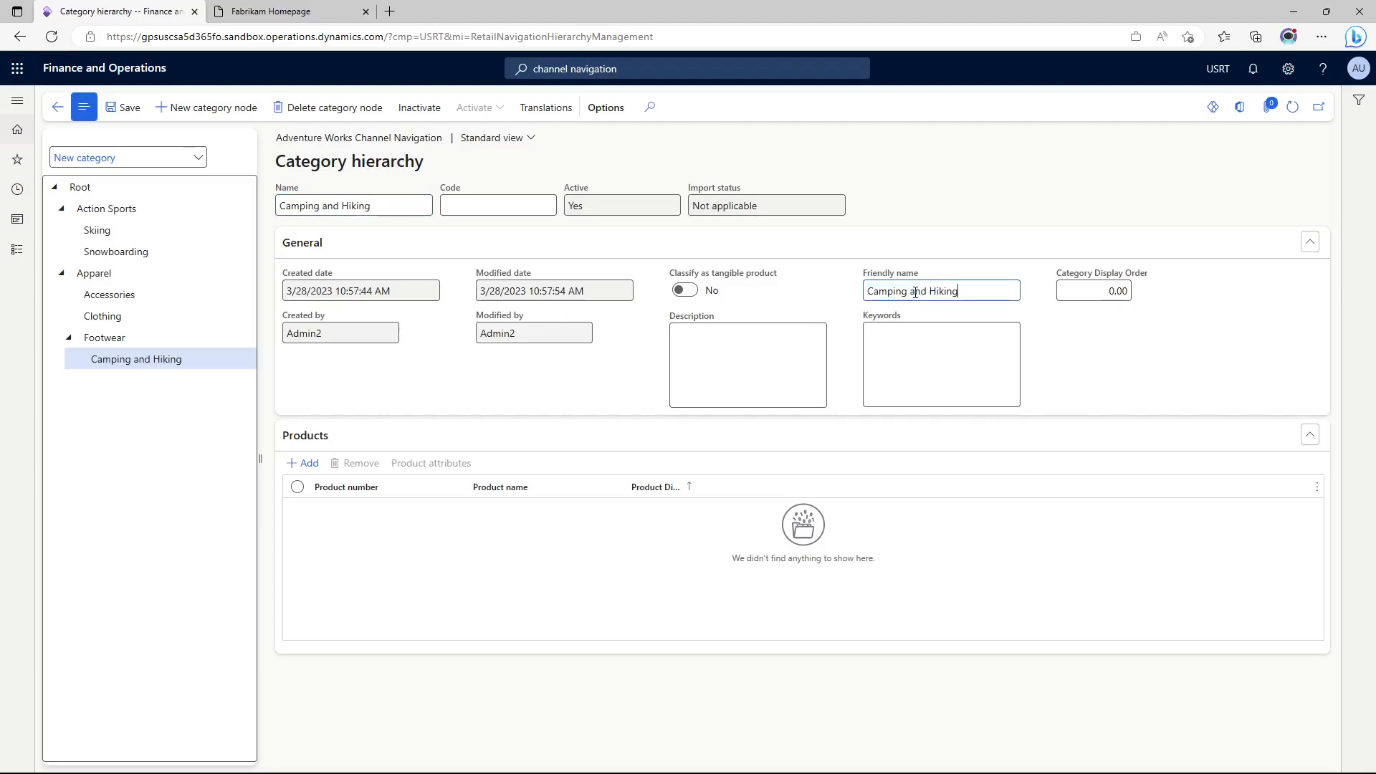
# Delete the Camping and Hiking category node under Footwear.
pyautogui.click(125, 360)
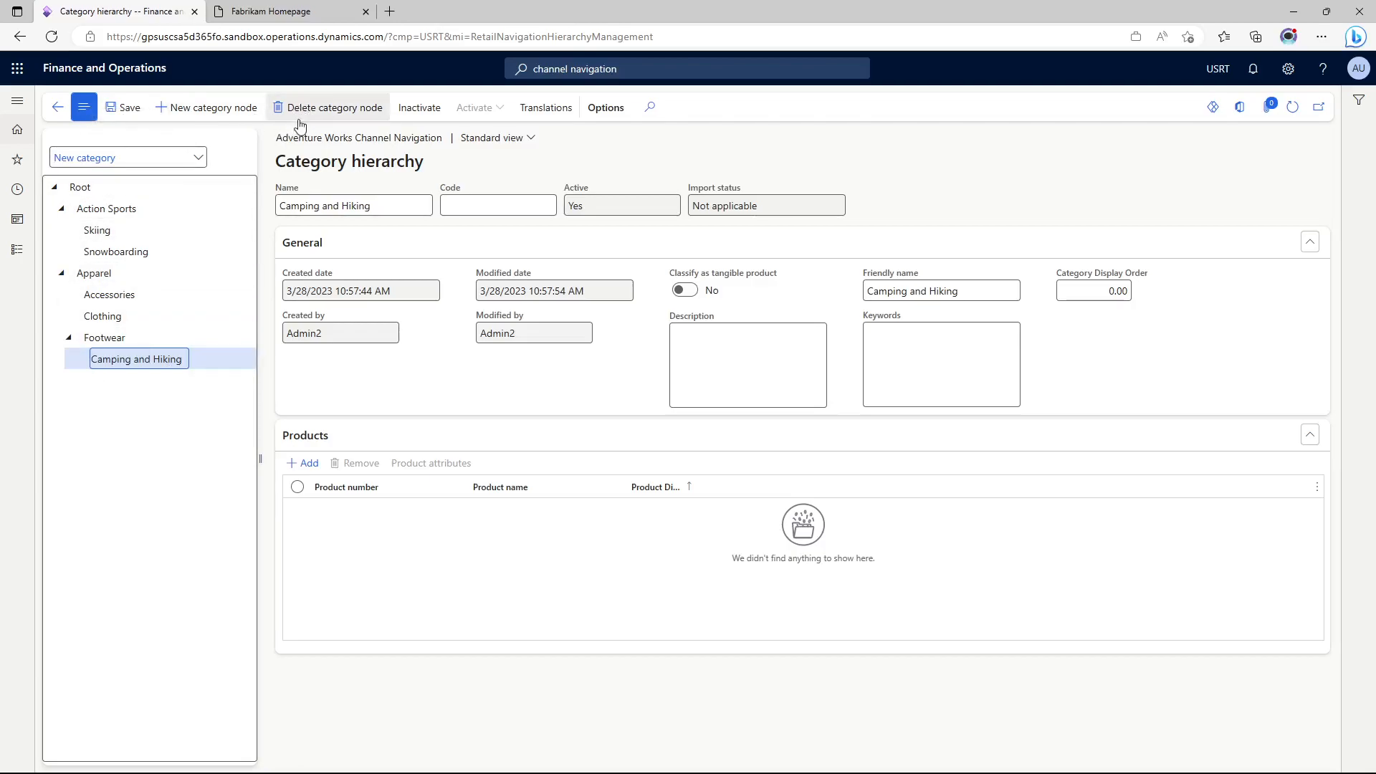
pyautogui.click(328, 109)
pyautogui.click(777, 395)
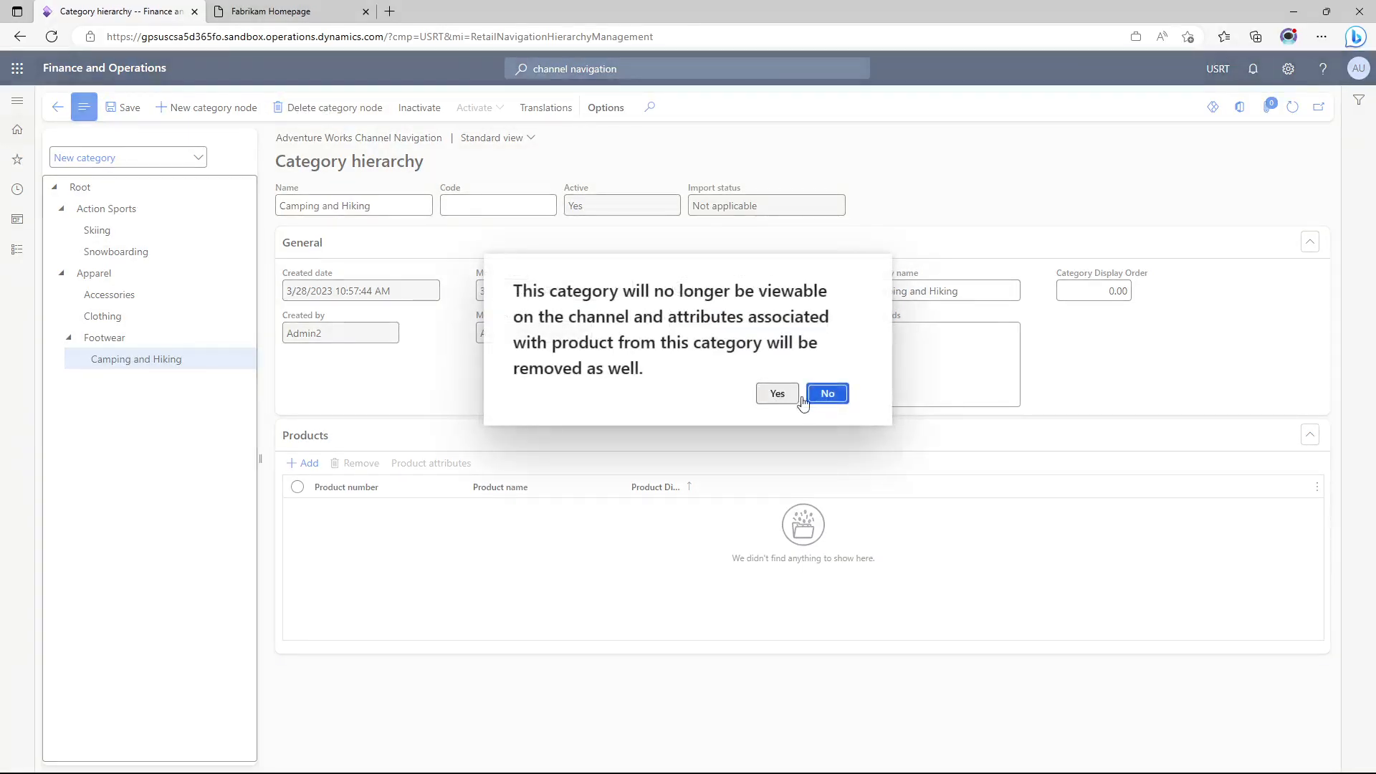
pyautogui.click(780, 398)
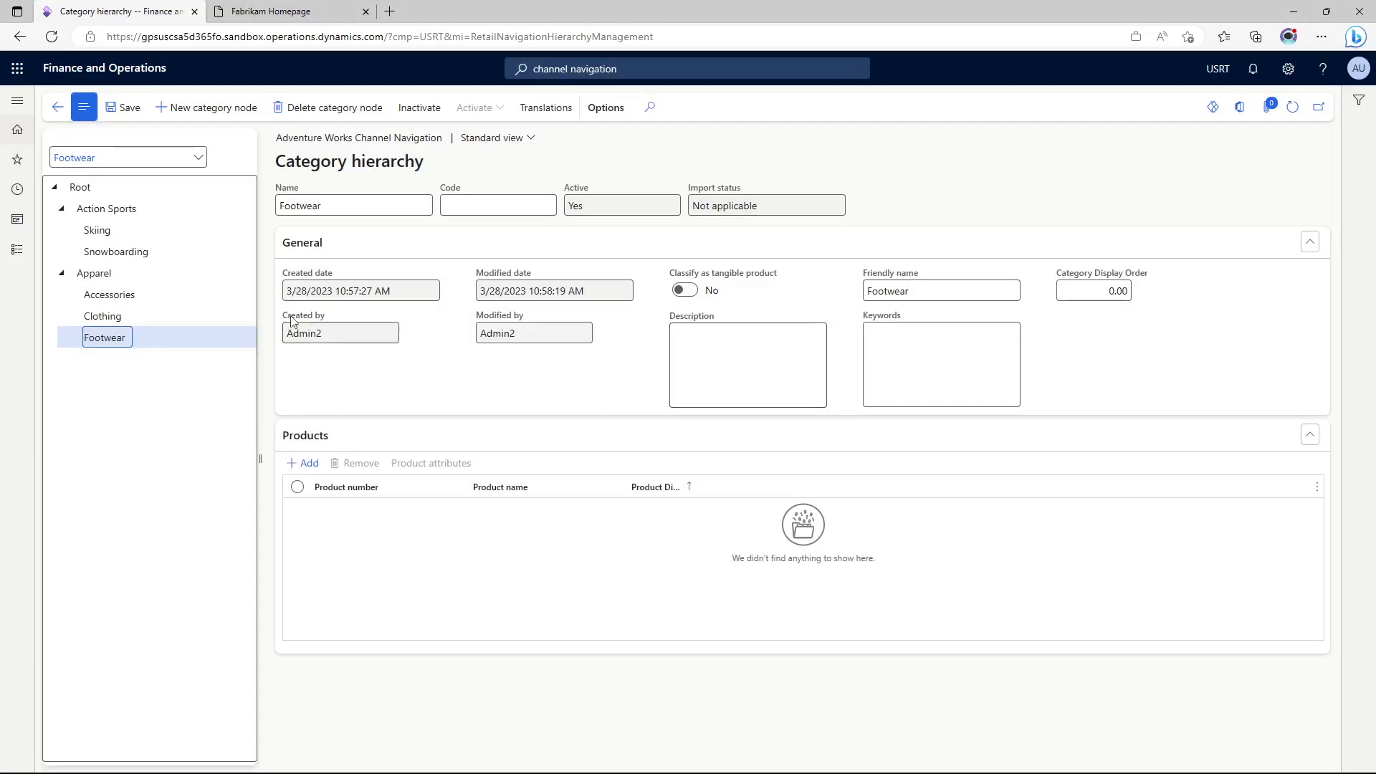
# Add a category node directly under Root with the name and friendly name "Camping and Hiking".
pyautogui.click(79, 185)
pyautogui.click(206, 108)
pyautogui.click(368, 205)
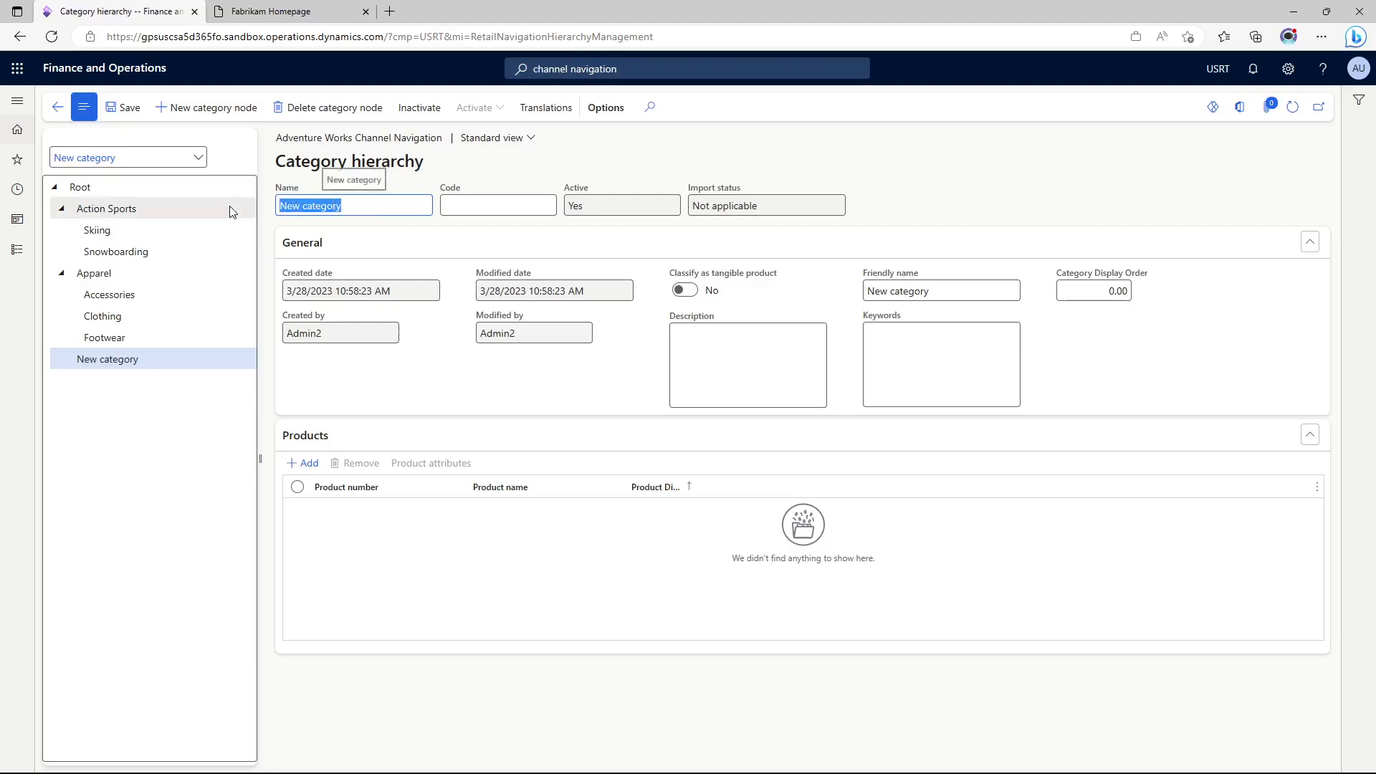
pyautogui.write('Camping and Hiking')
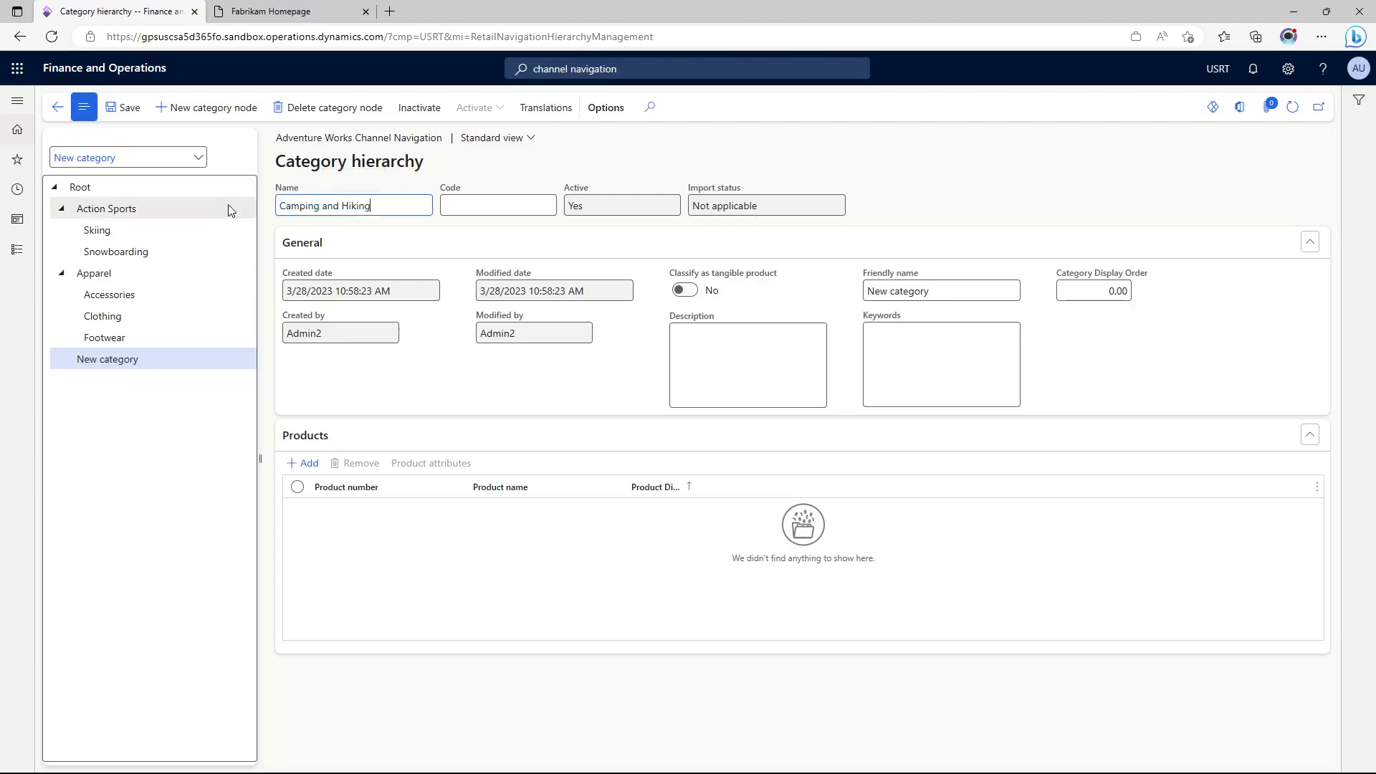
pyautogui.click(959, 292)
pyautogui.tripleClick(940, 294)
pyautogui.hotkey('ctrl', 'v')
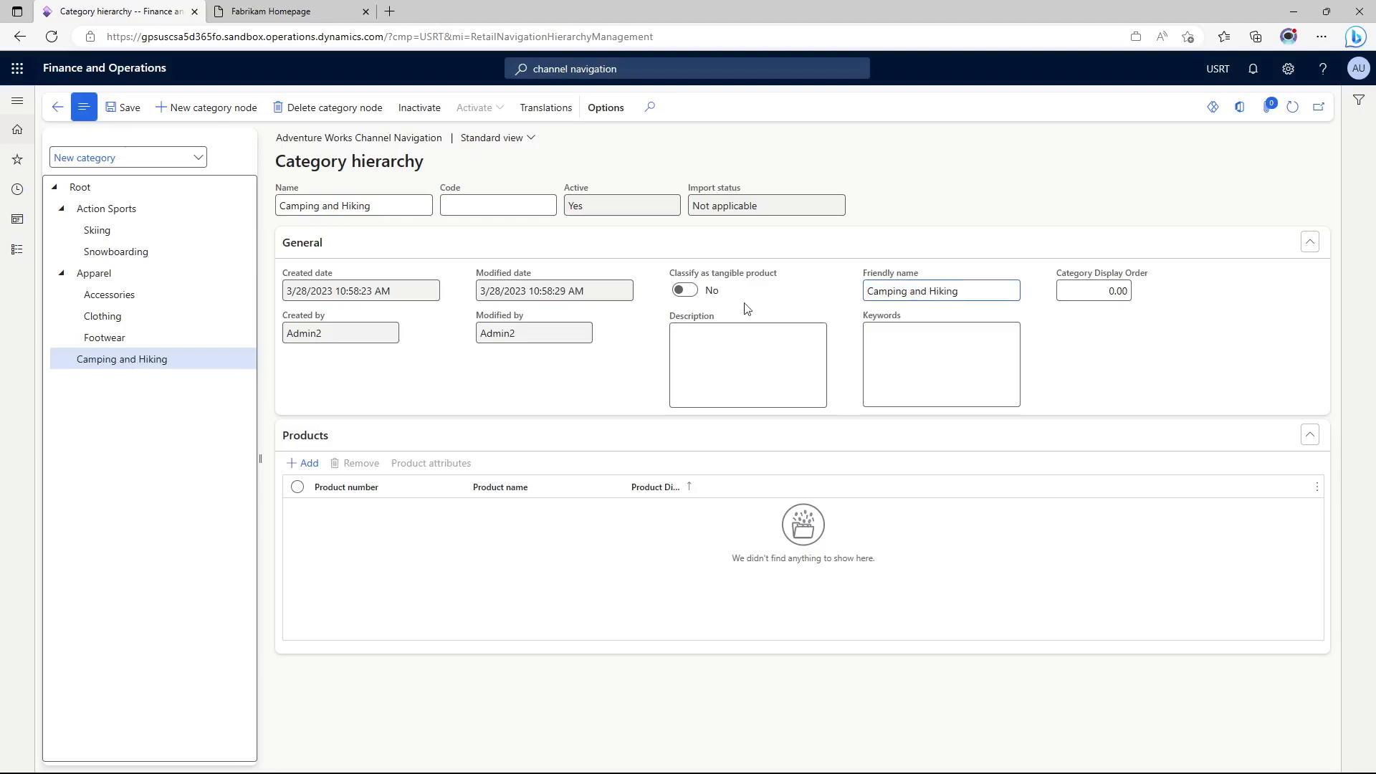
# Add a category node under Camping and Hiking with the name and friendly name "Backpacking Packs".
pyautogui.click(117, 359)
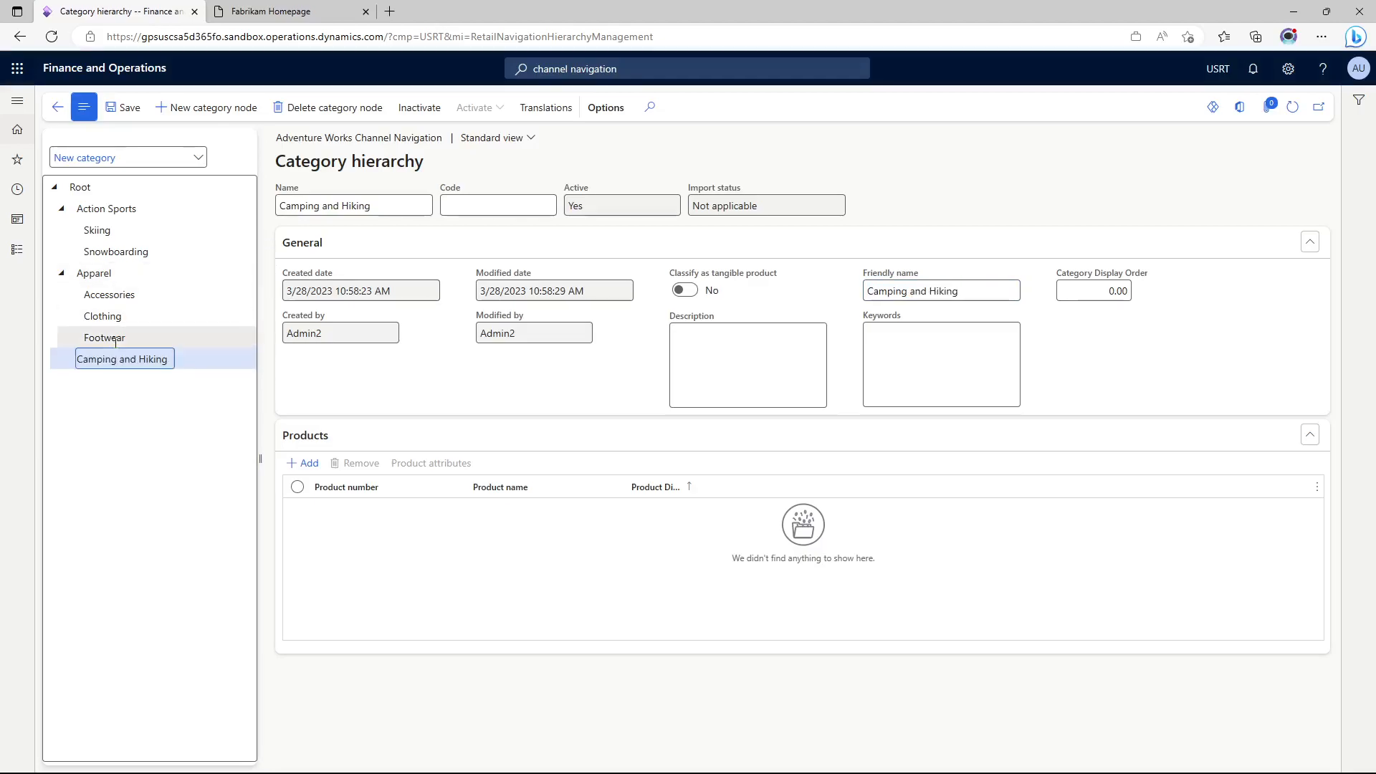
pyautogui.click(214, 109)
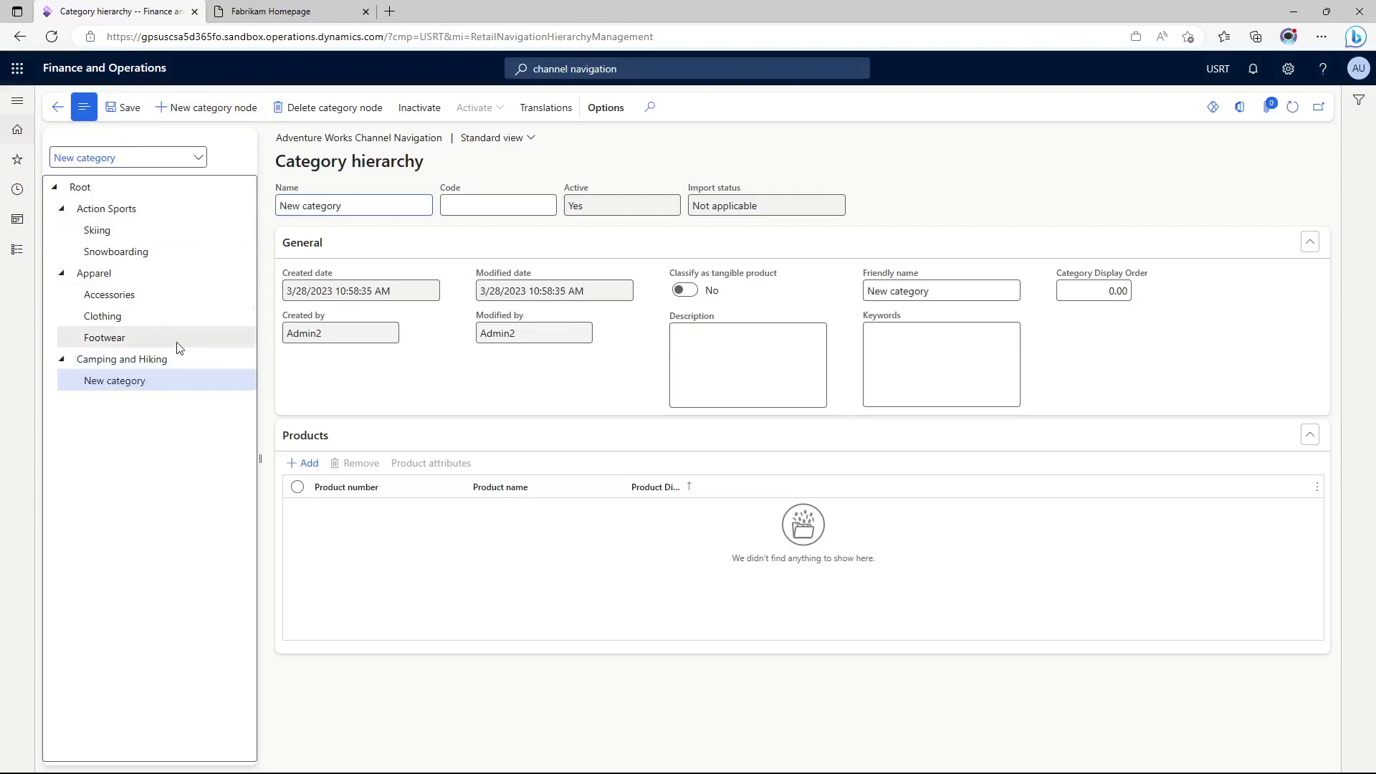
pyautogui.tripleClick(368, 206)
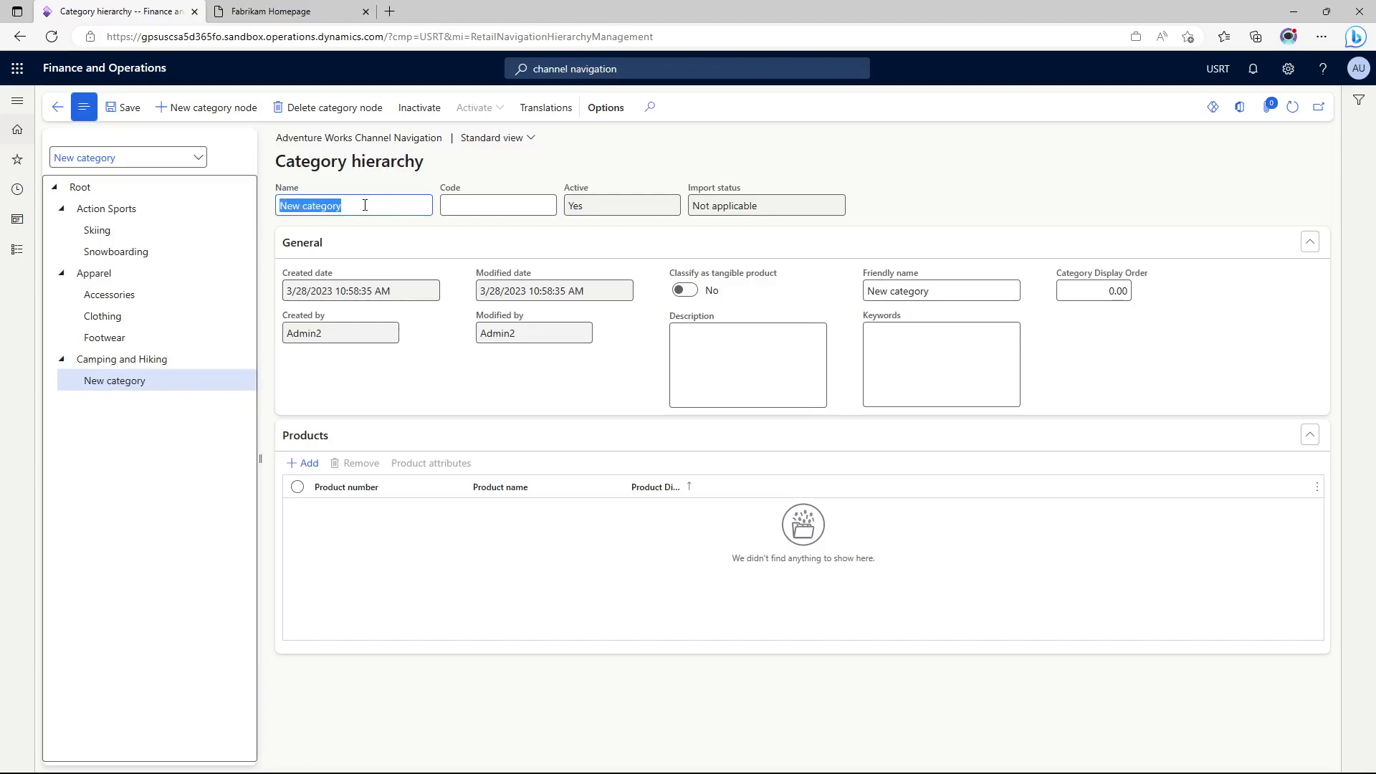
pyautogui.write('Ba')
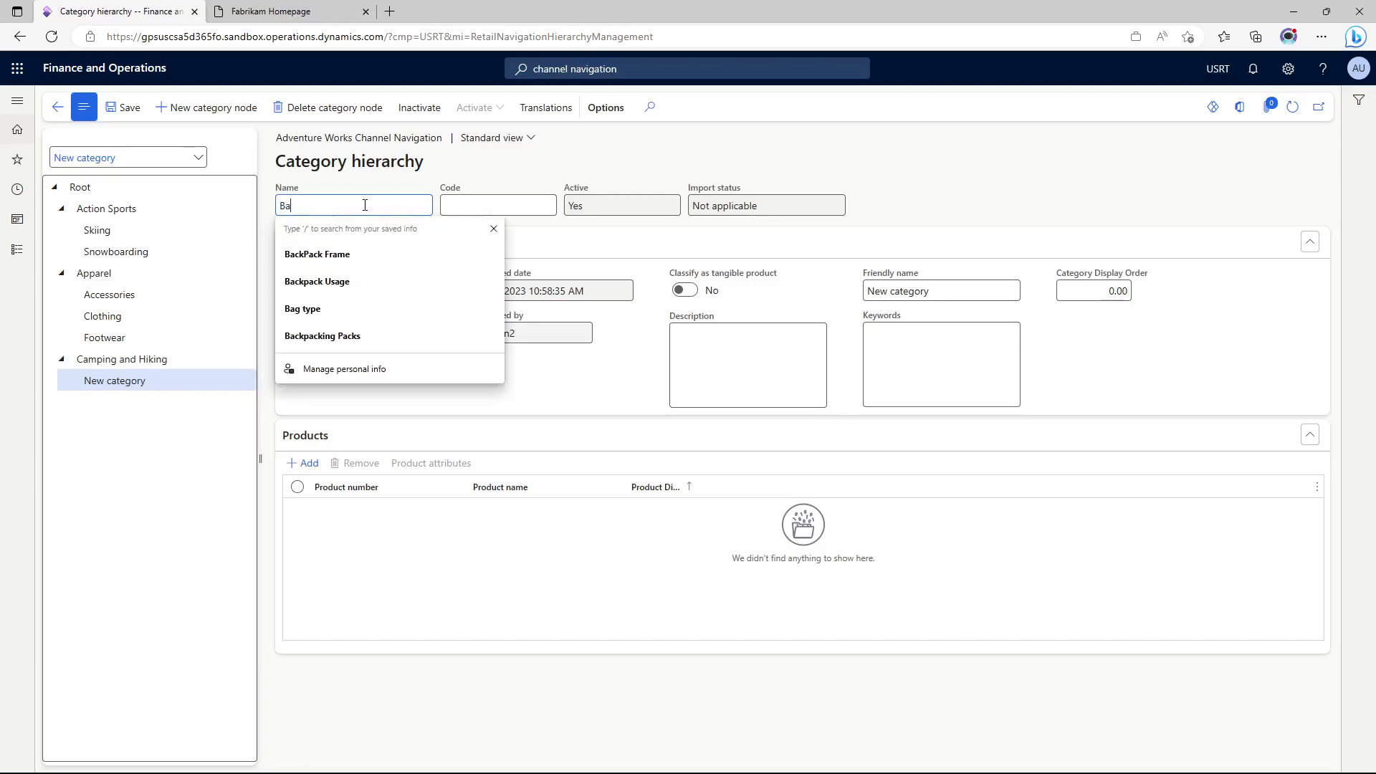
pyautogui.write('ckpacking Packs')
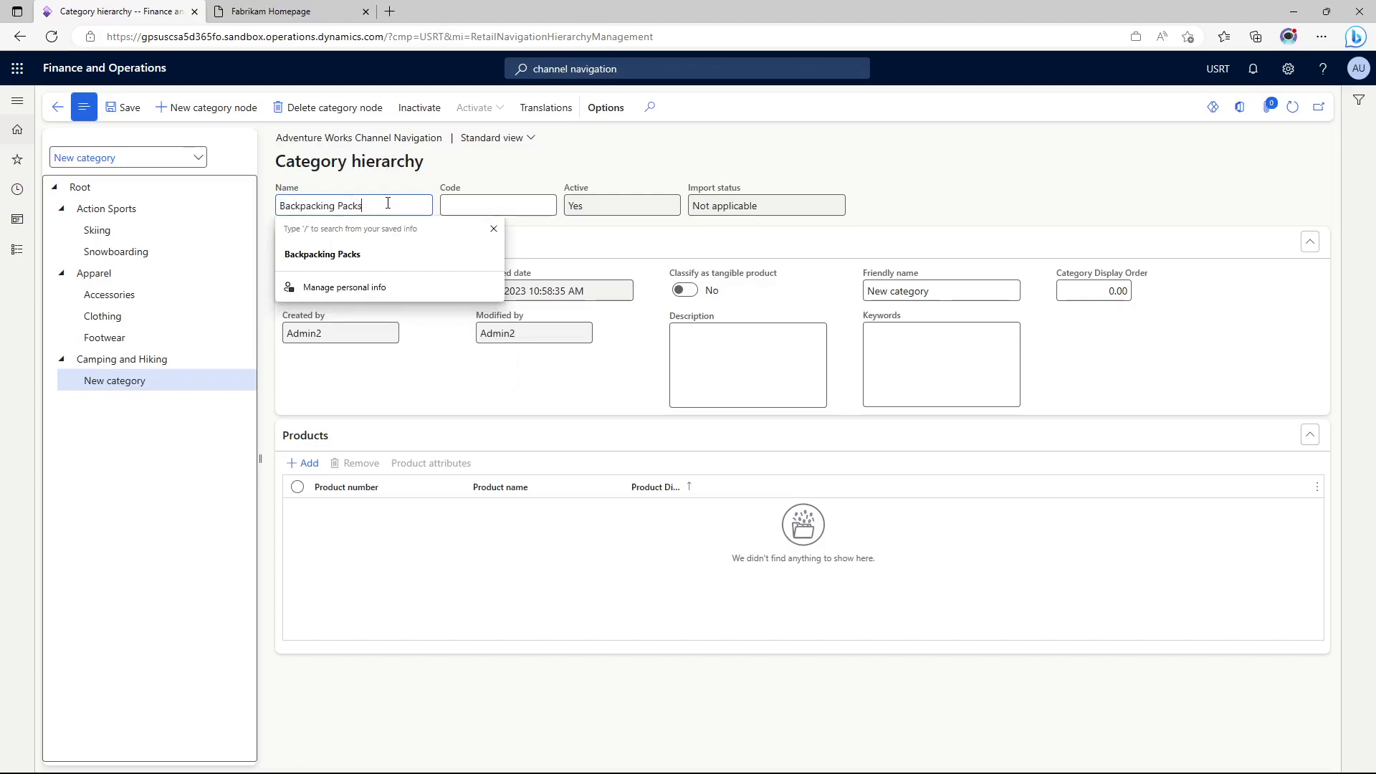
pyautogui.moveTo(388, 204); pyautogui.dragTo(268, 207)
pyautogui.hotkey('ctrl', 'c')
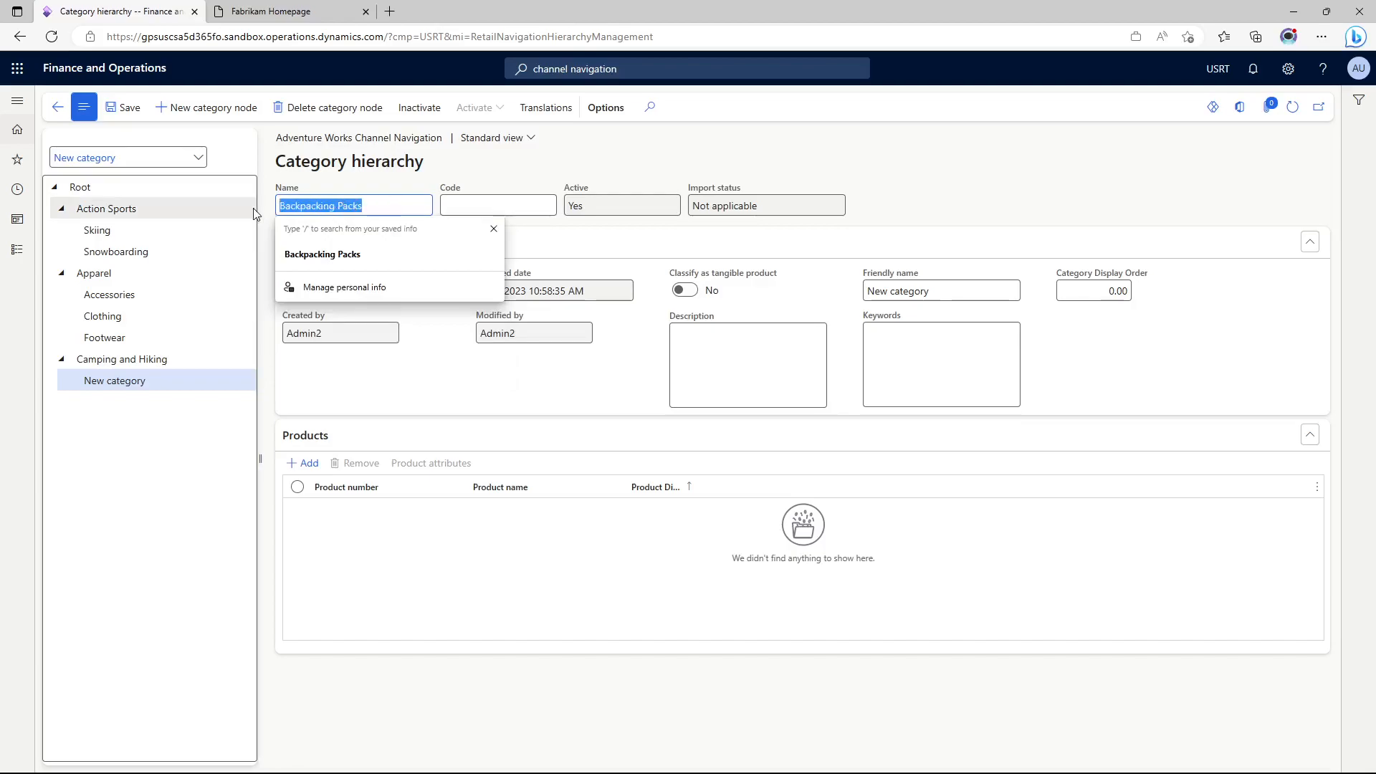
pyautogui.click(961, 292)
pyautogui.doubleClick(950, 291)
pyautogui.hotkey('ctrl', 'a')
pyautogui.hotkey('ctrl', 'v')
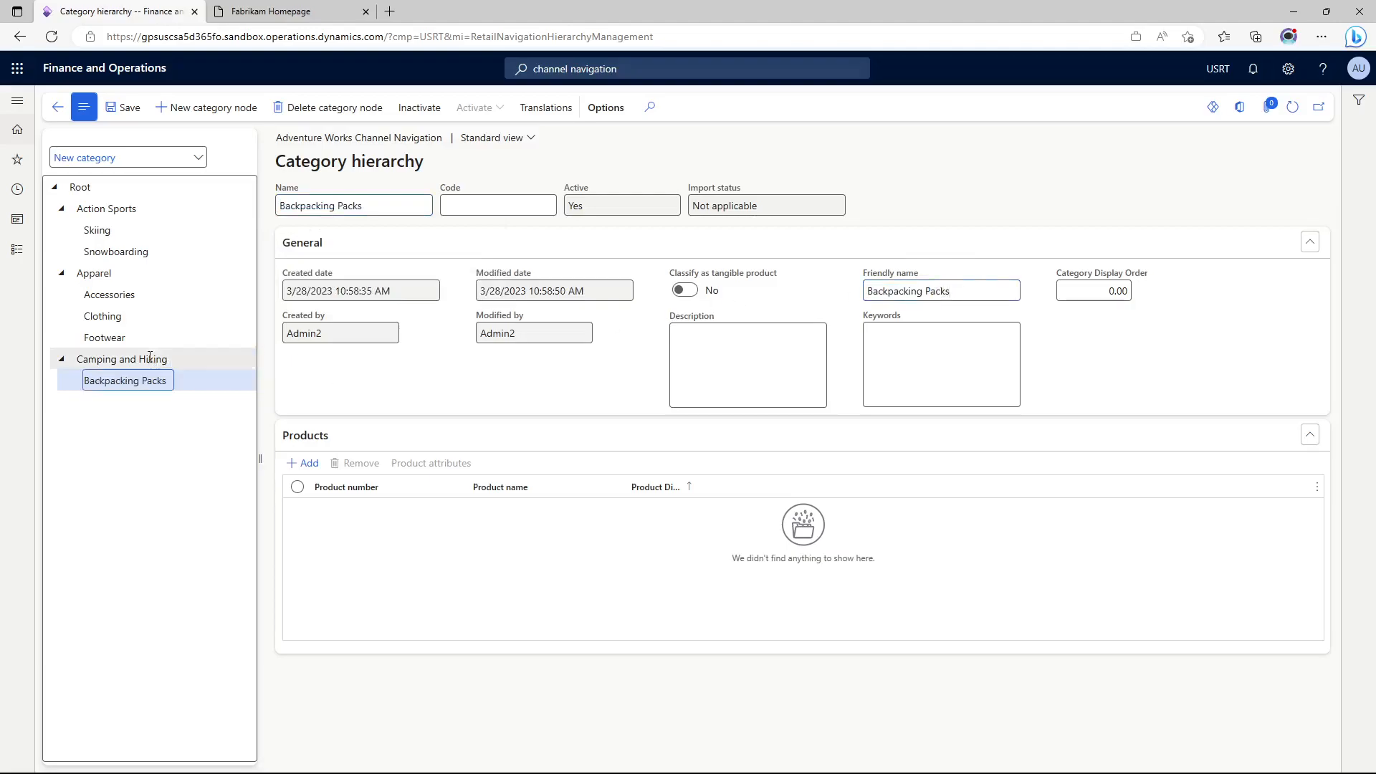
# Add a second category node under Camping and Hiking with the name and friendly name "Tents".
pyautogui.click(147, 359)
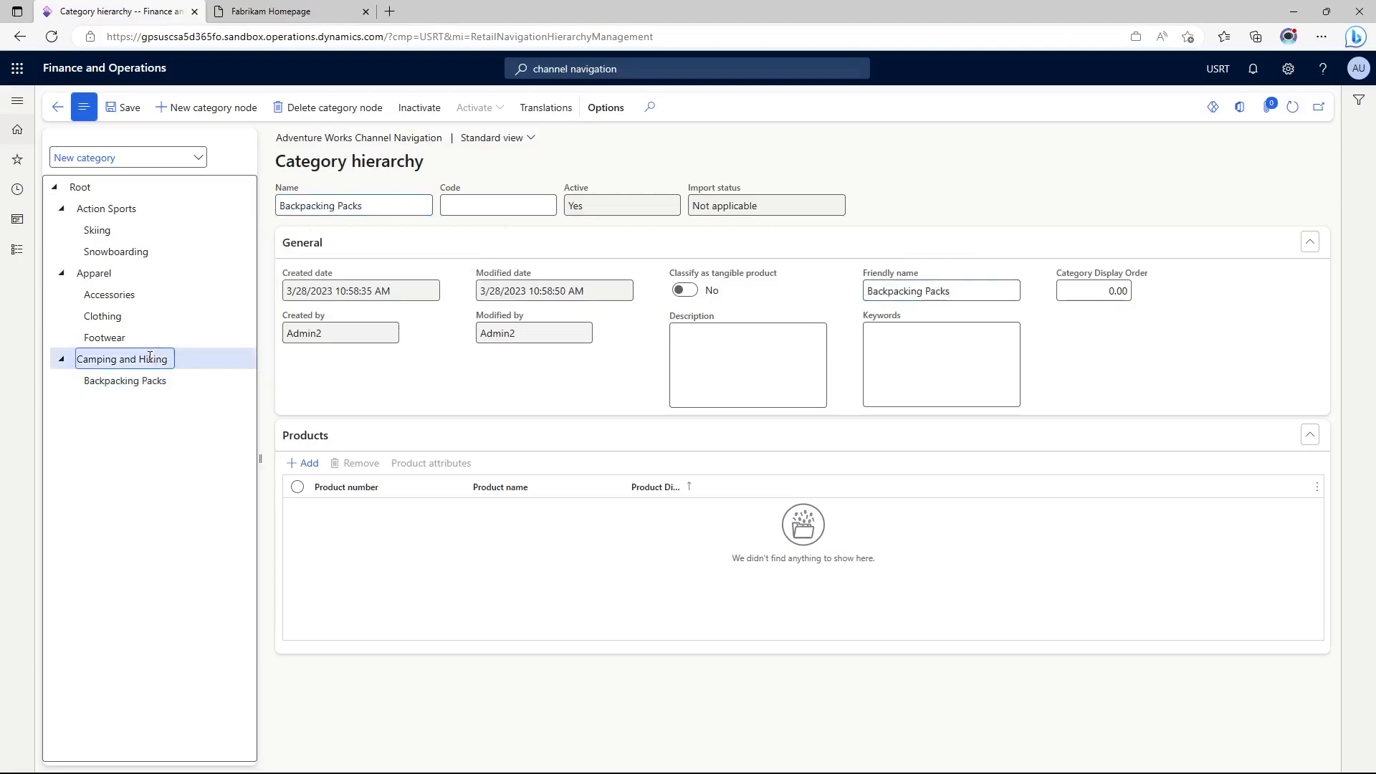
pyautogui.click(179, 107)
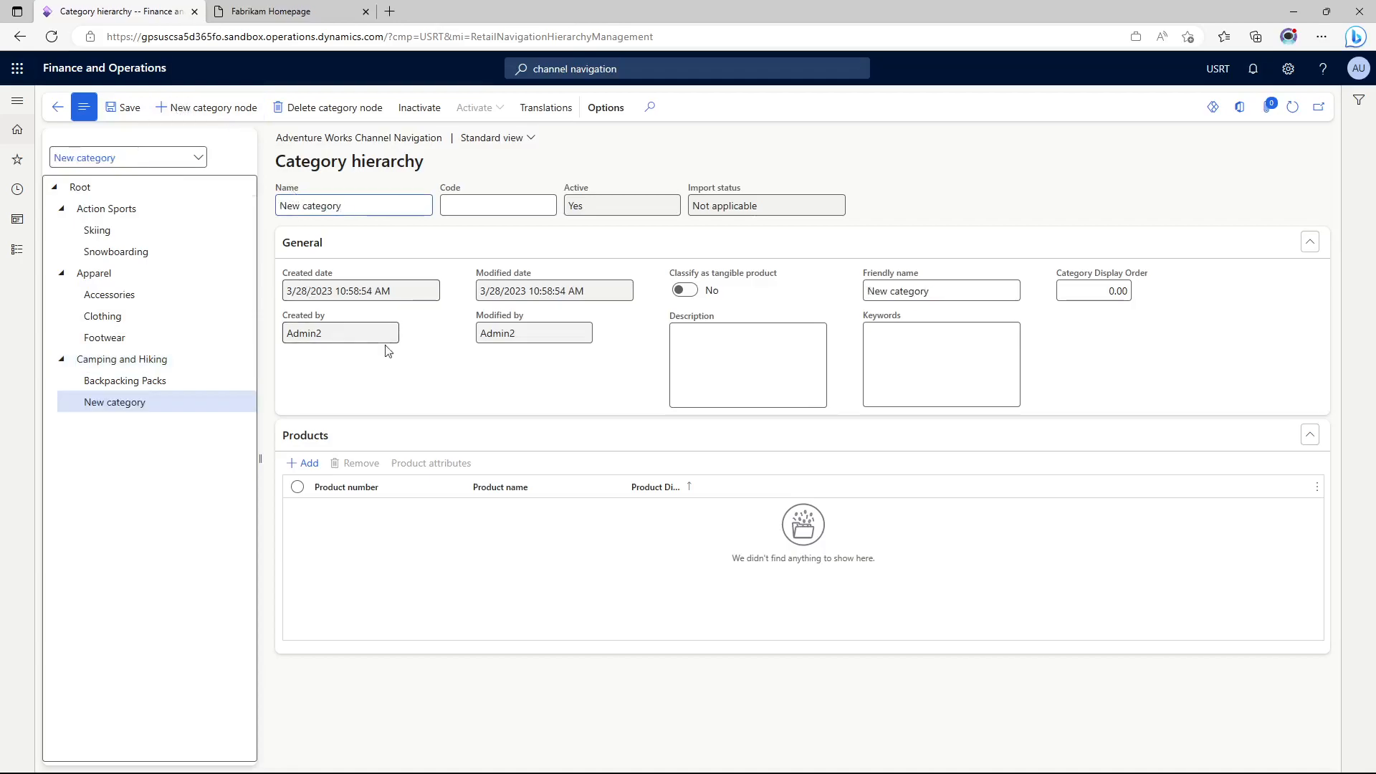
pyautogui.moveTo(343, 207); pyautogui.dragTo(284, 208)
pyautogui.write('T')
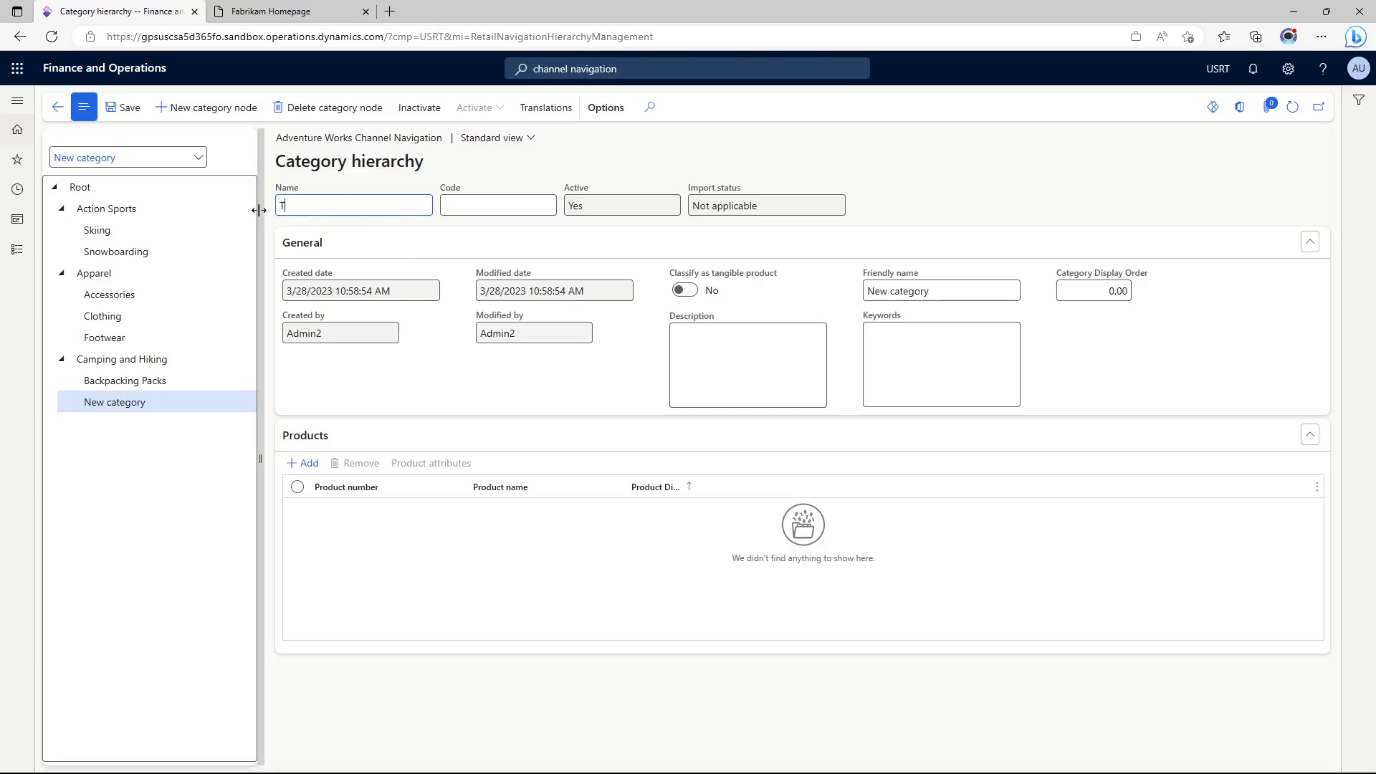
pyautogui.write('ents')
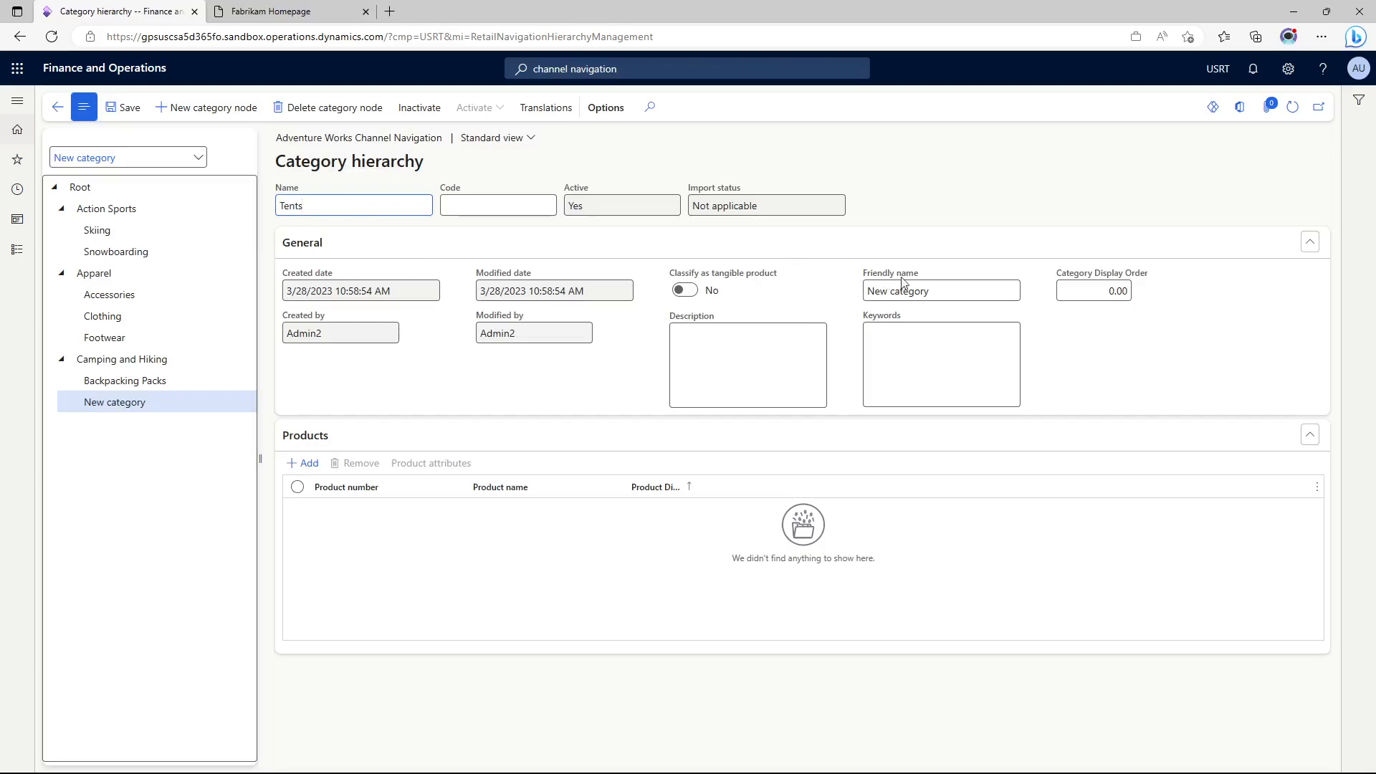
pyautogui.moveTo(952, 296); pyautogui.dragTo(866, 293)
pyautogui.write('Tents')
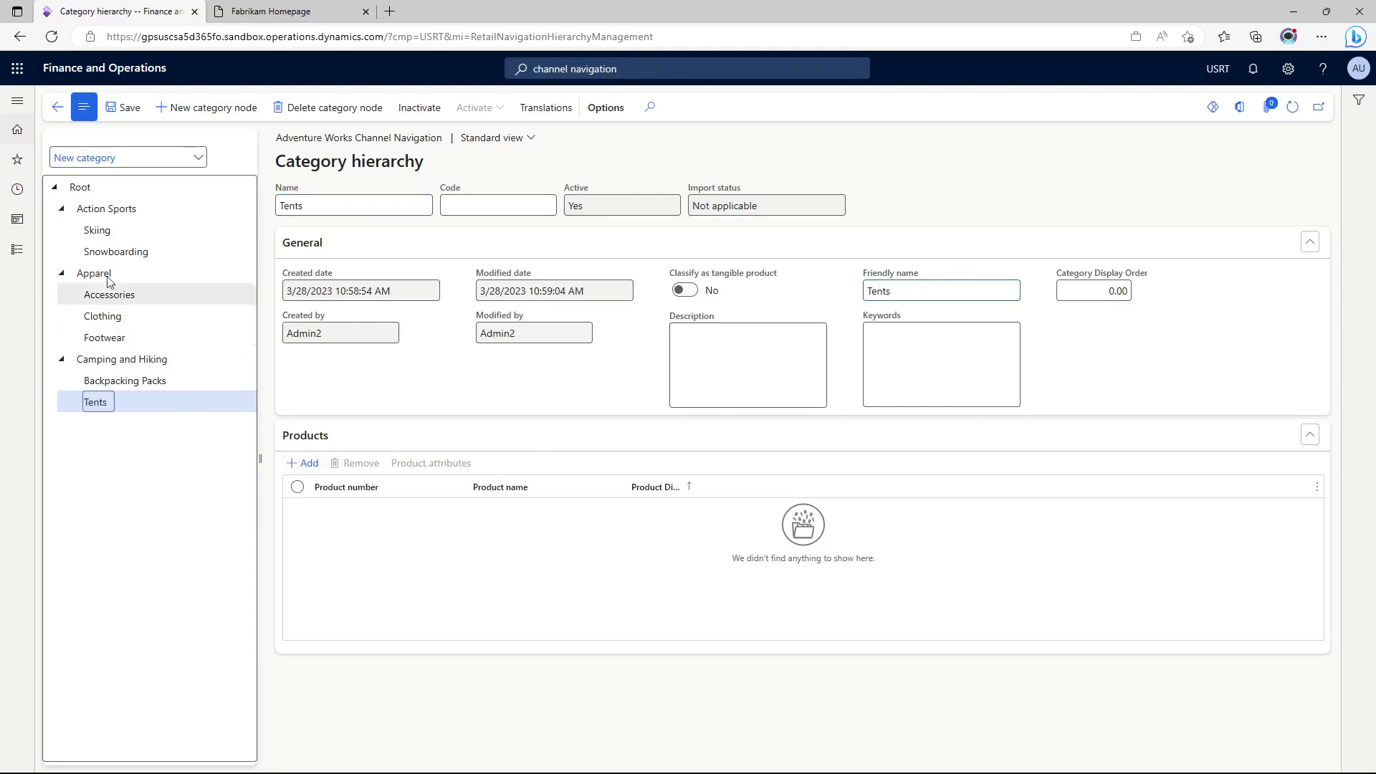
# Add a category node directly under Root with the name and friendly name "Exercise".
pyautogui.click(79, 186)
pyautogui.click(200, 117)
pyautogui.tripleClick(400, 205)
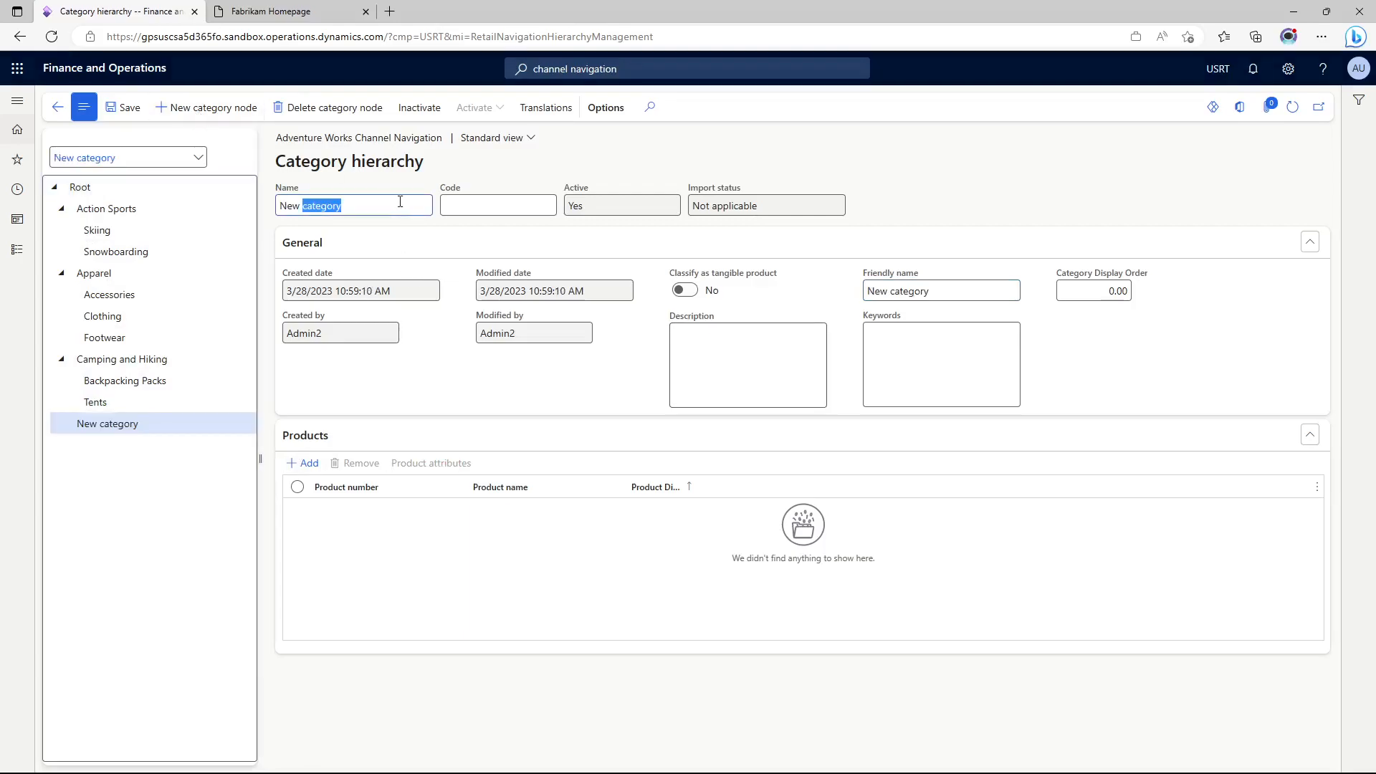
pyautogui.write('E')
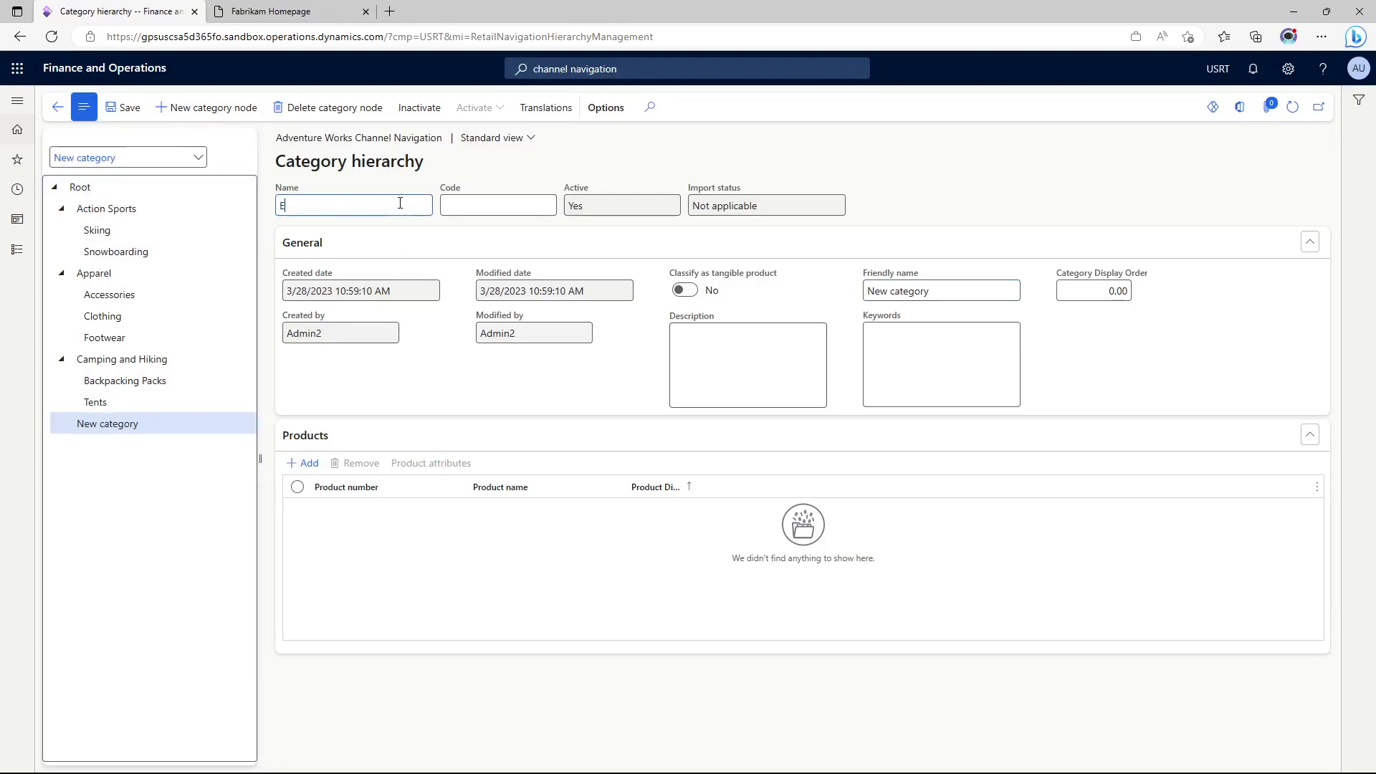
pyautogui.write('xercise')
pyautogui.click(952, 294)
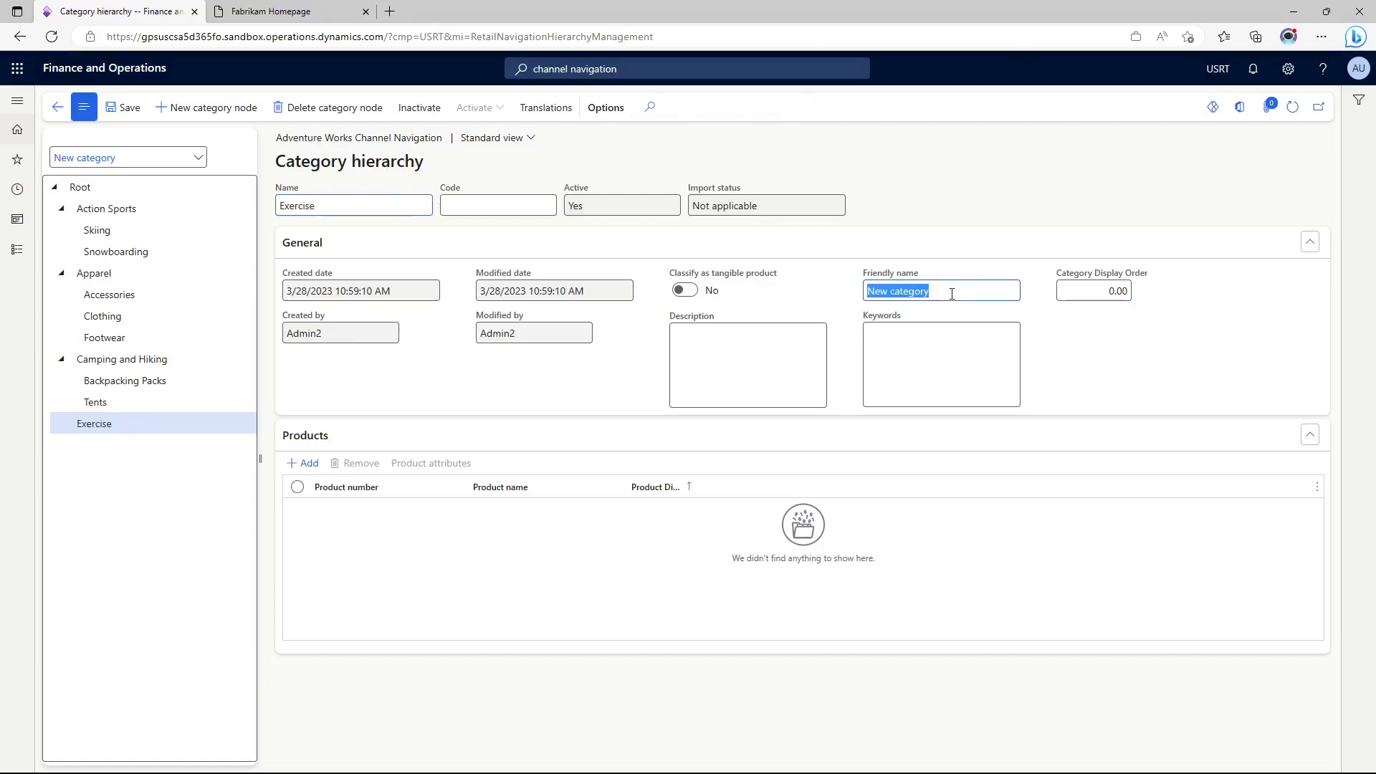
pyautogui.write('Excerc')
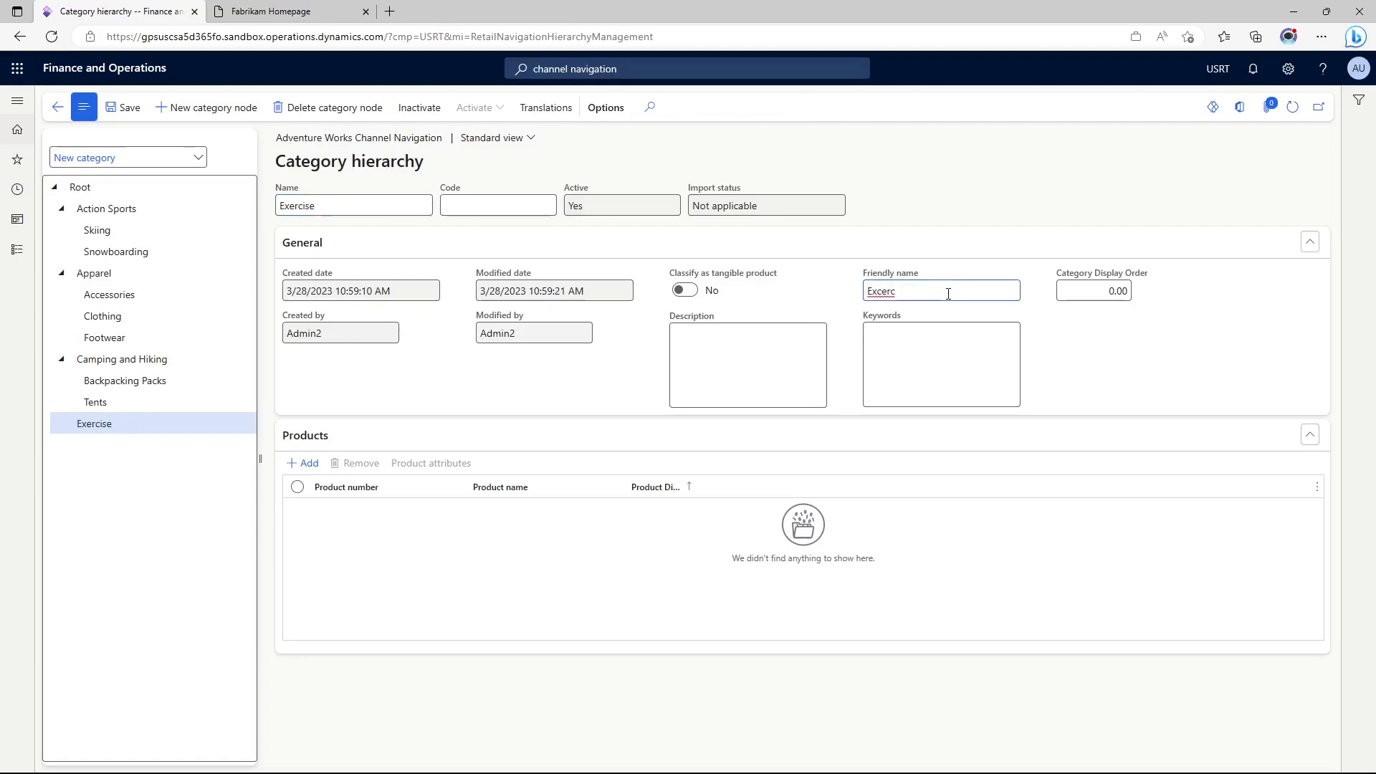
pyautogui.press('BackSpace')
pyautogui.press('BackSpace')
pyautogui.press('BackSpace')
pyautogui.write('c')
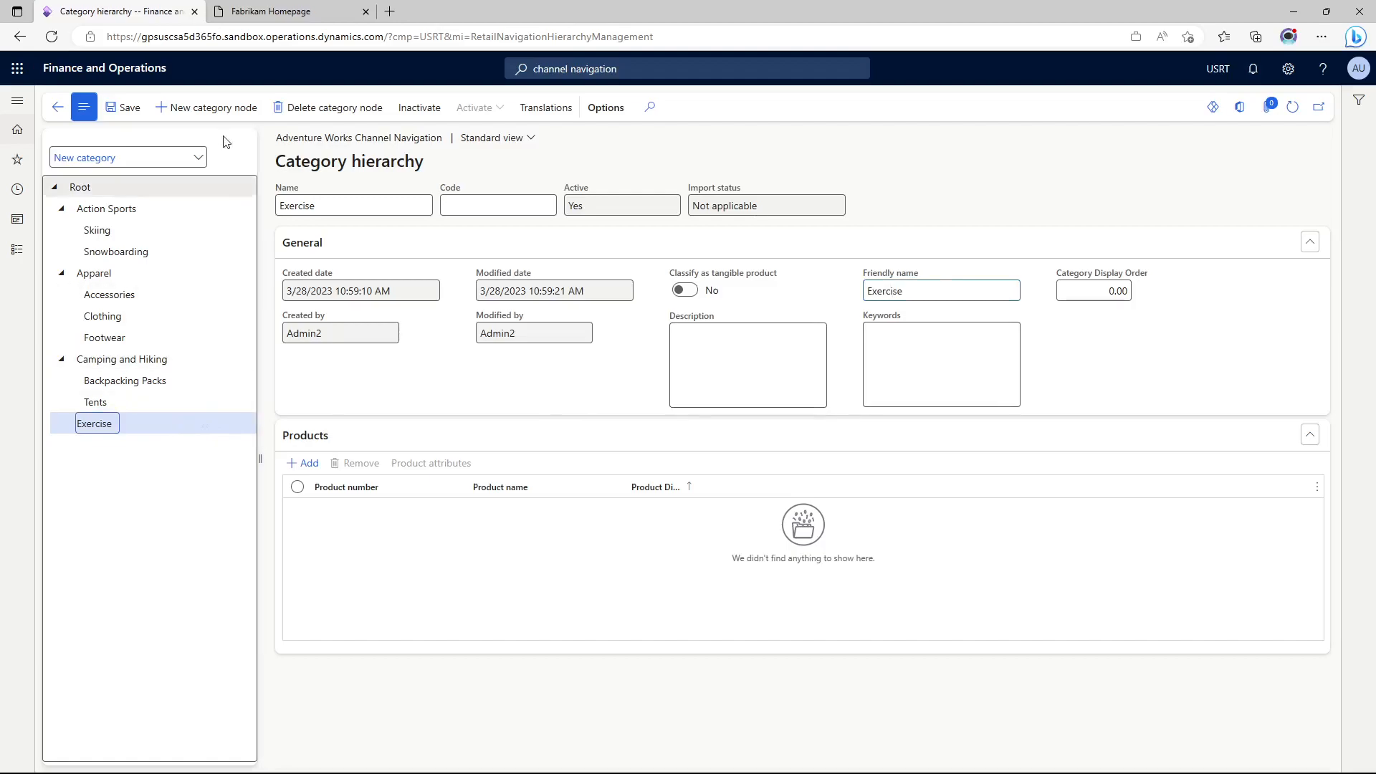
# Add a category node under Exercise with the name and friendly name "Cardio Equipment".
pyautogui.click(215, 109)
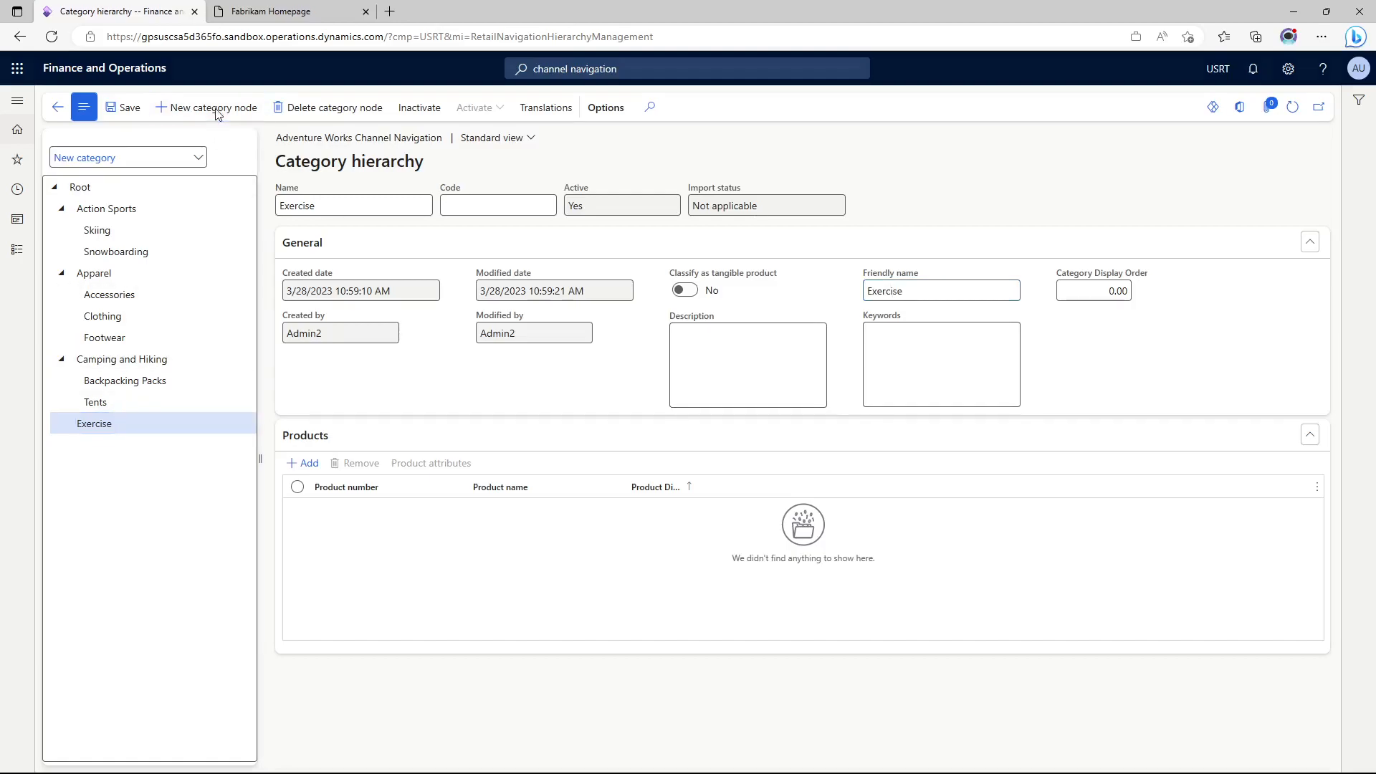
pyautogui.tripleClick(421, 209)
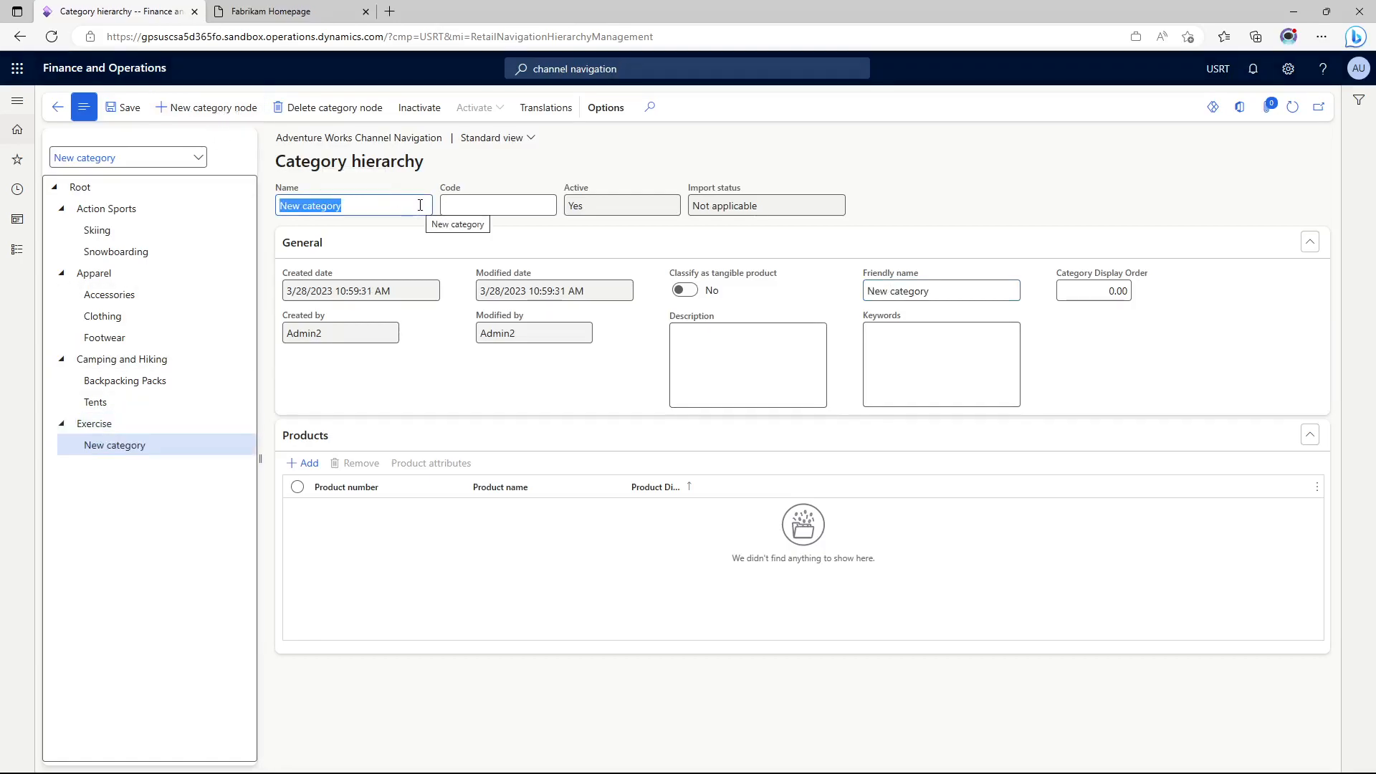
pyautogui.write('Cardio Equipment')
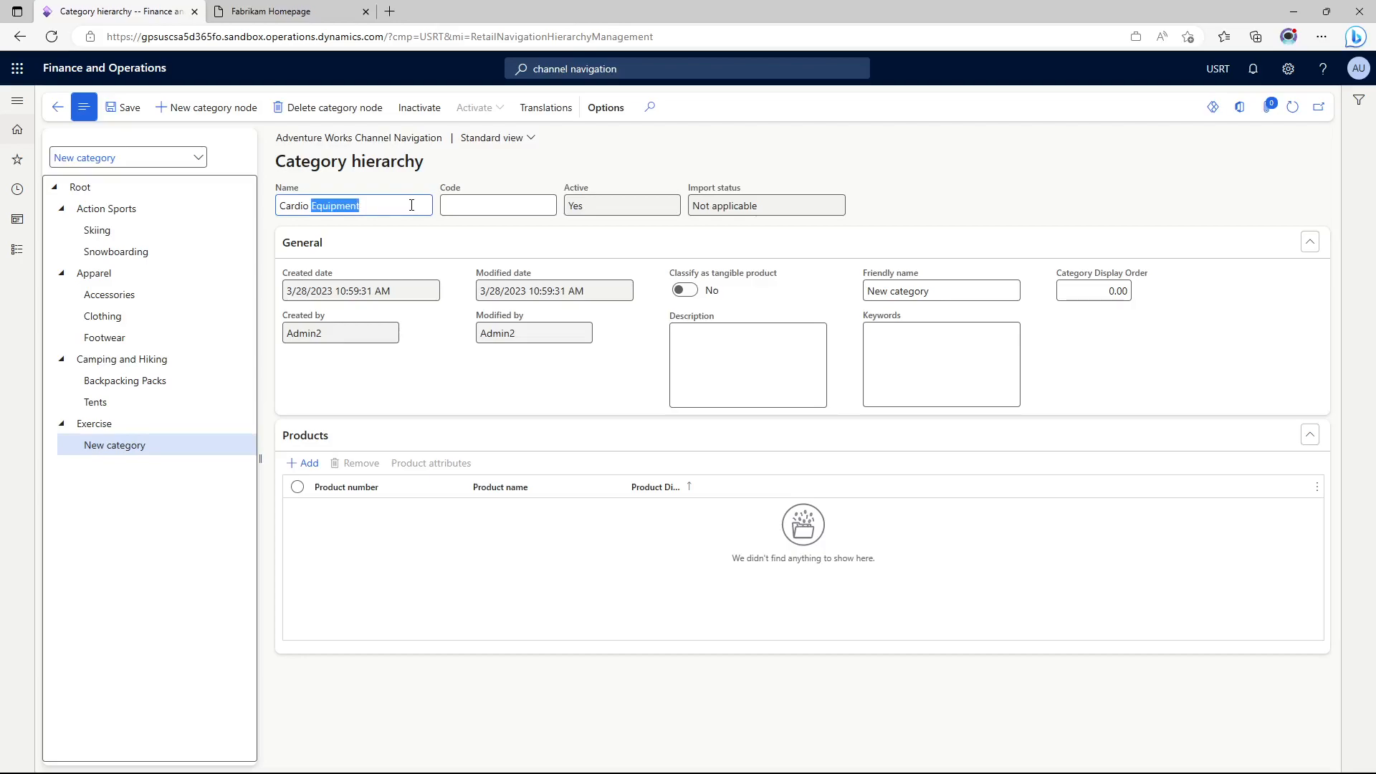
pyautogui.tripleClick(411, 205)
pyautogui.hotkey('ctrl', 'c')
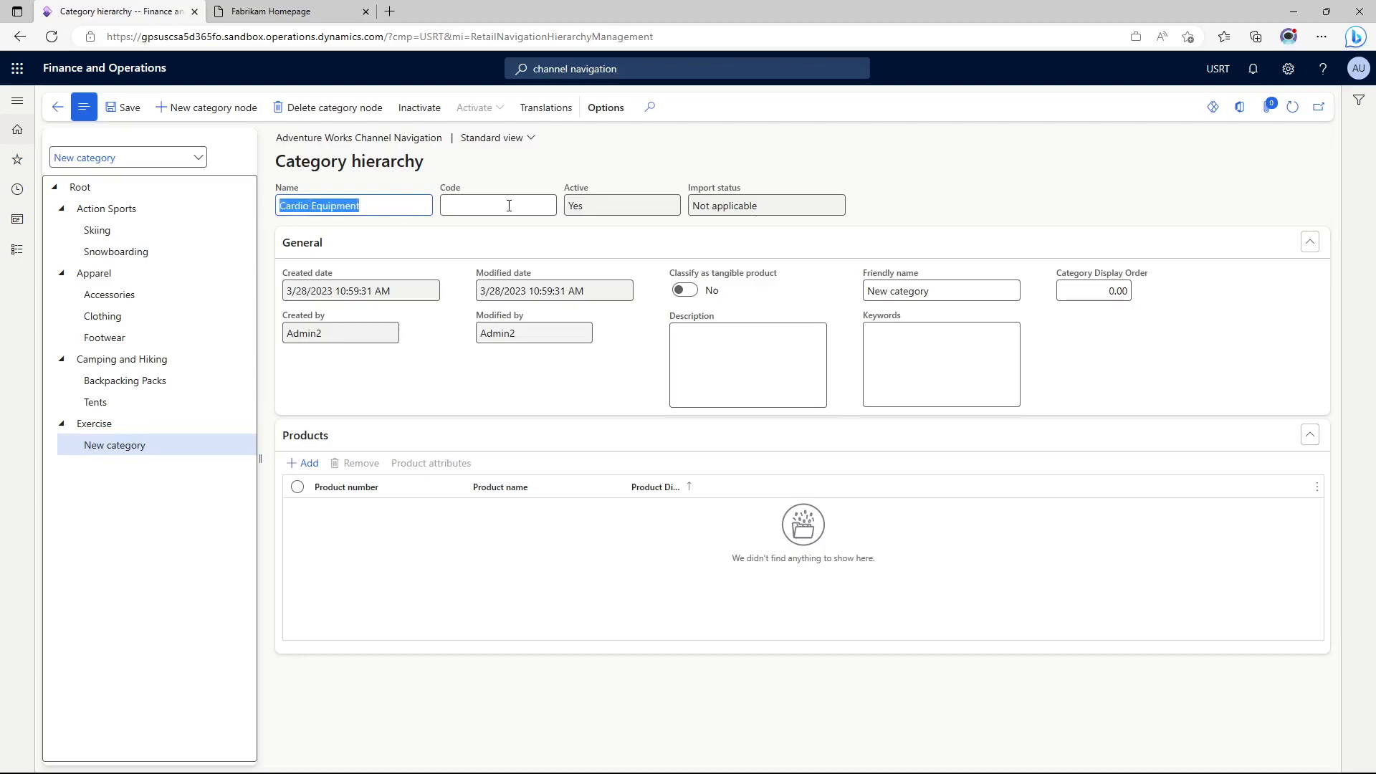
pyautogui.click(975, 288)
pyautogui.tripleClick(975, 288)
pyautogui.hotkey('ctrl', 'v')
pyautogui.click(965, 353)
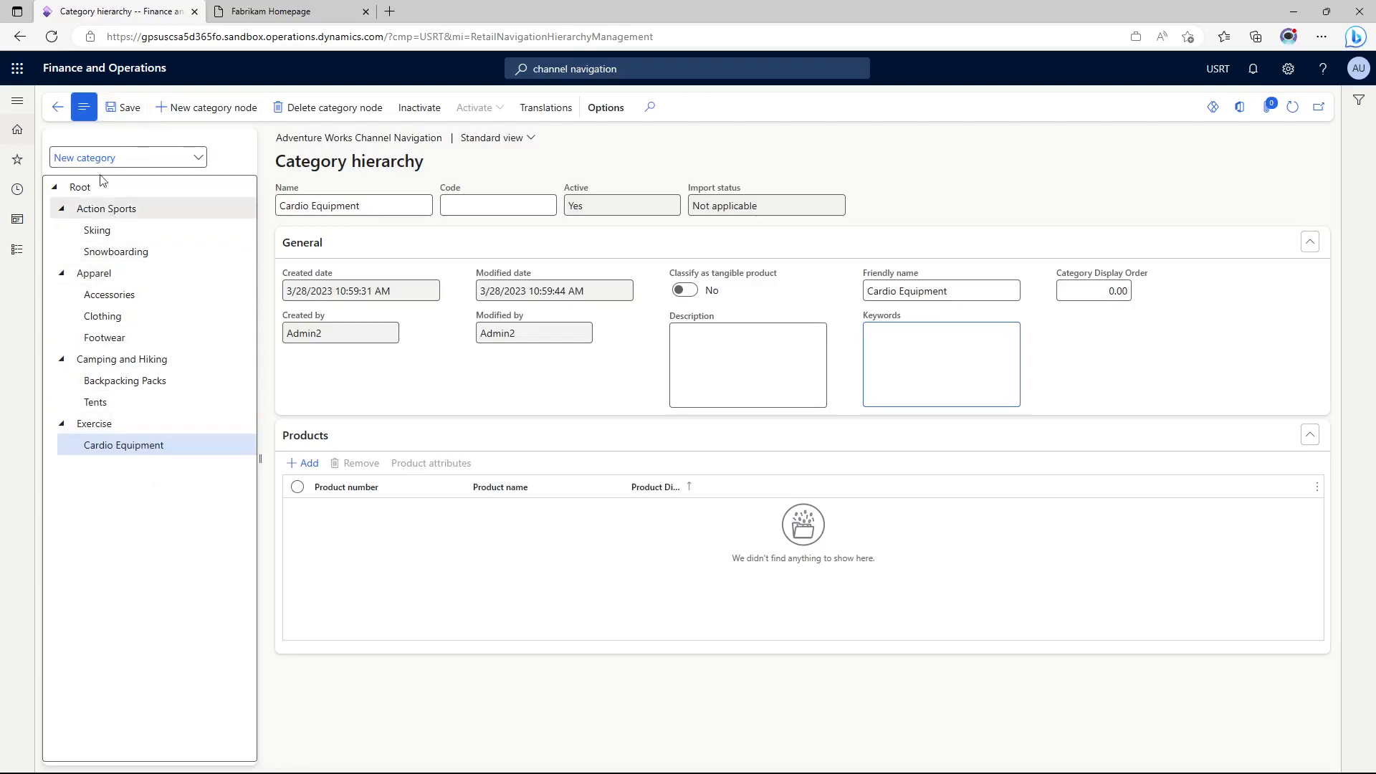
# Close the category editor, reopen the Adventure Works Channel Navigation hierarchy and select Backpacking Packs under Camping and Hiking.
pyautogui.click(58, 107)
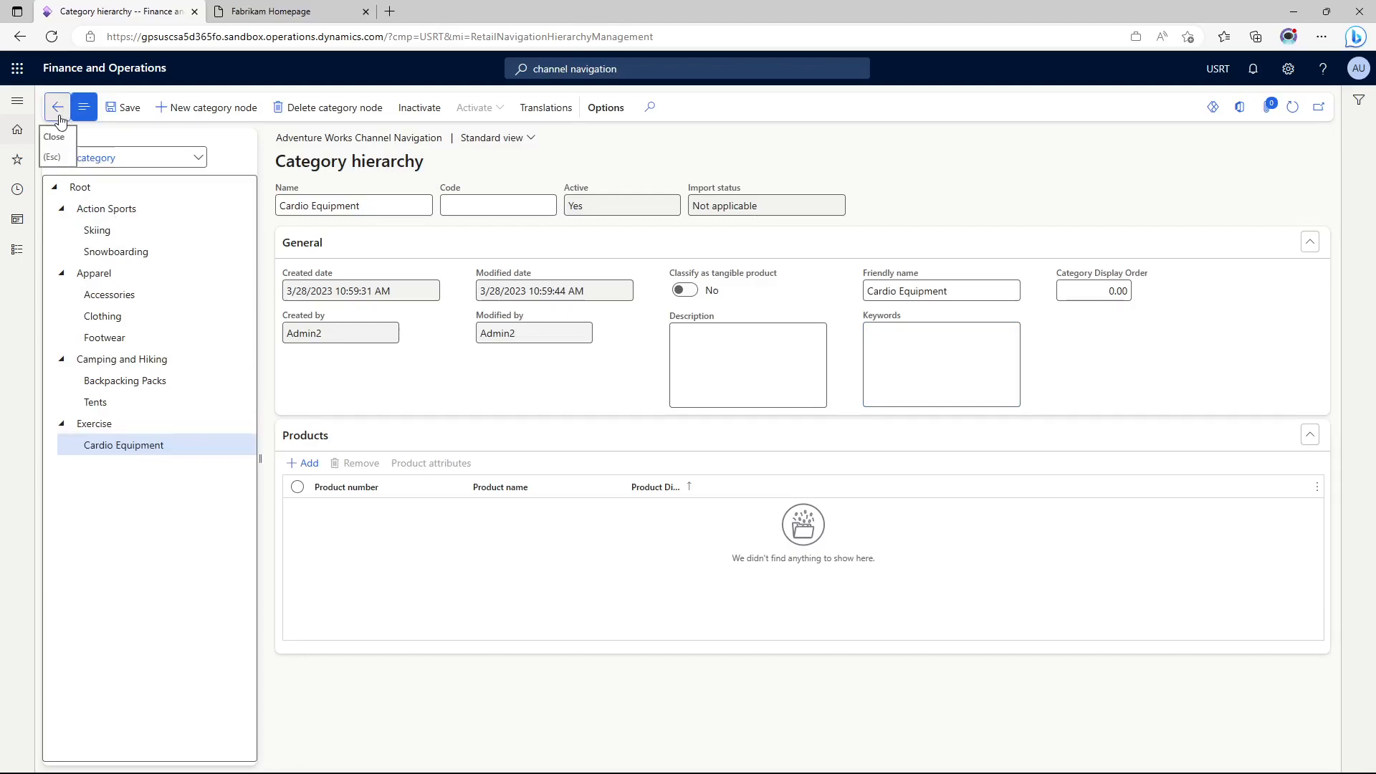
pyautogui.click(58, 109)
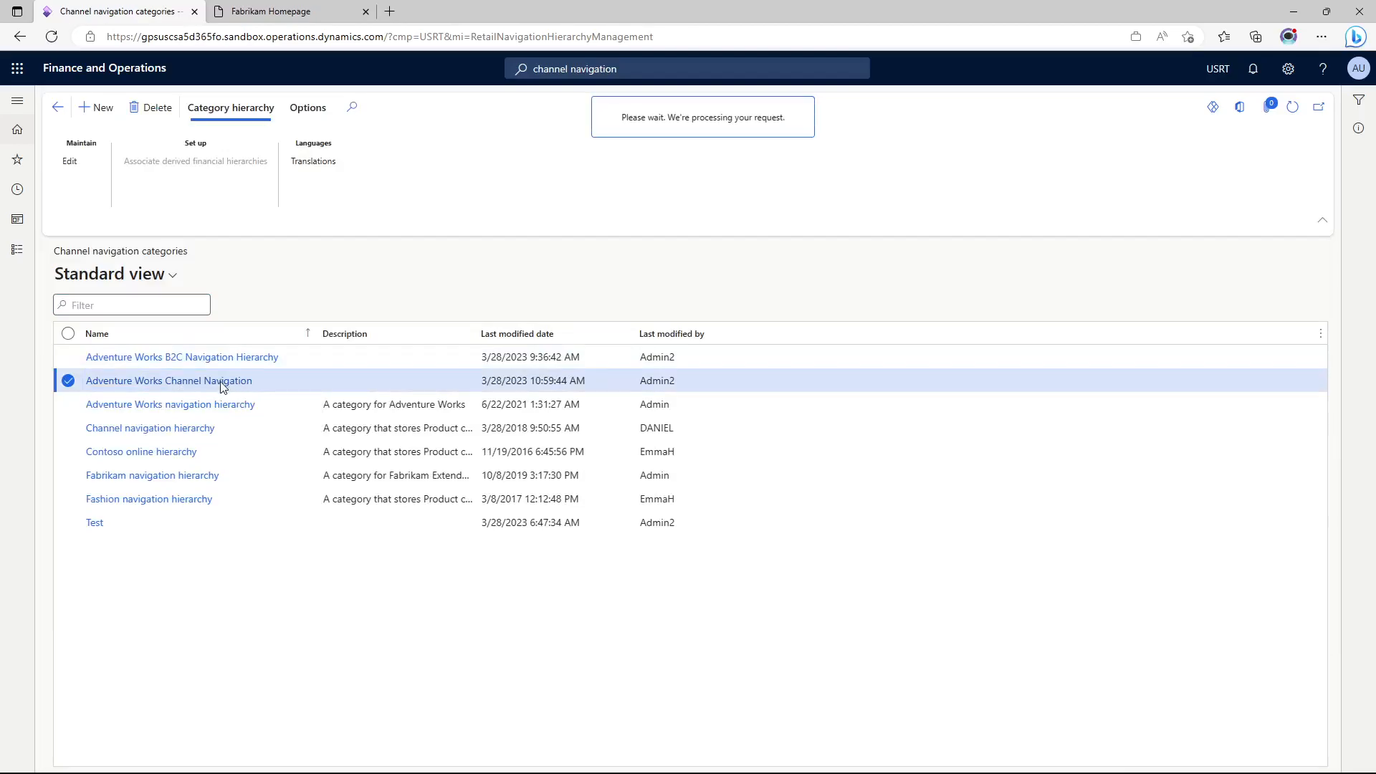
pyautogui.click(223, 384)
pyautogui.click(60, 207)
pyautogui.click(127, 238)
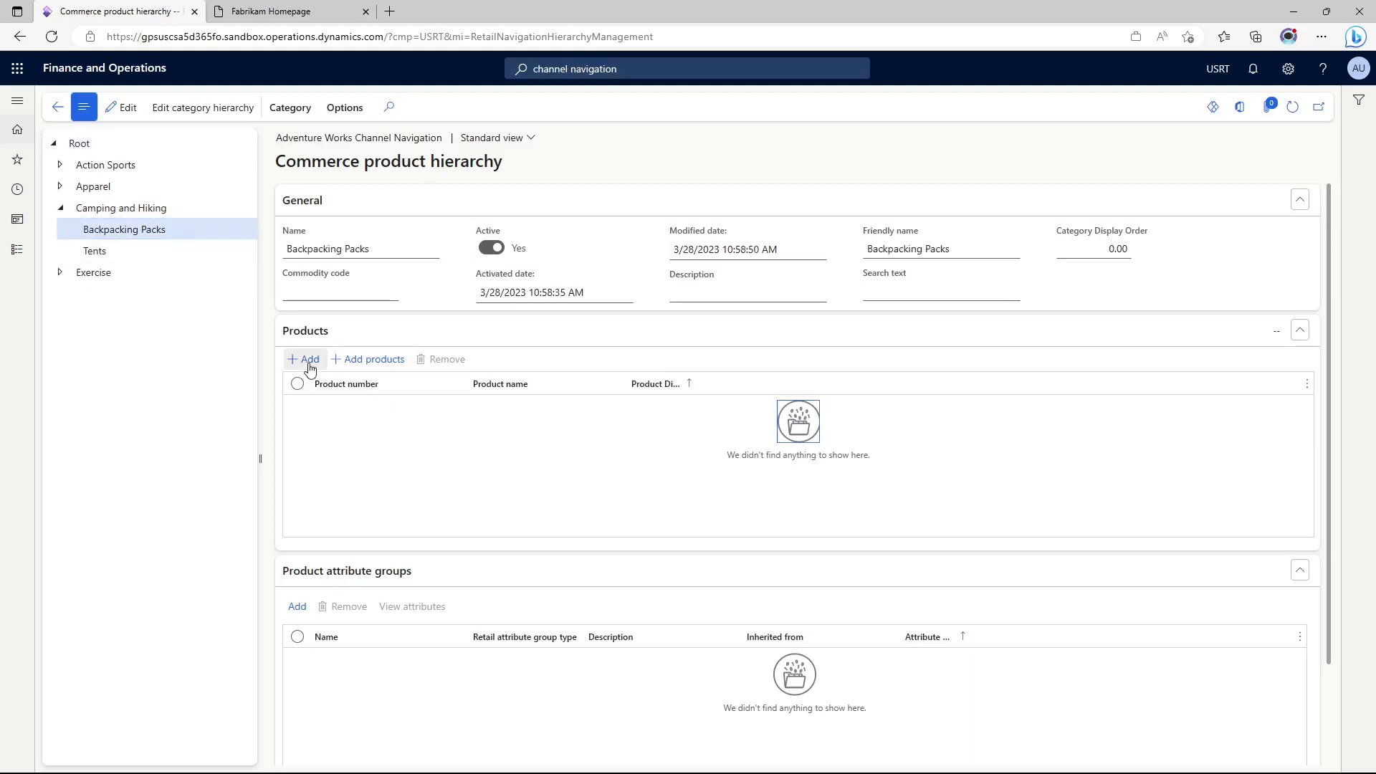
# Add product 75001 to the Backpacking Packs category.
pyautogui.click(346, 363)
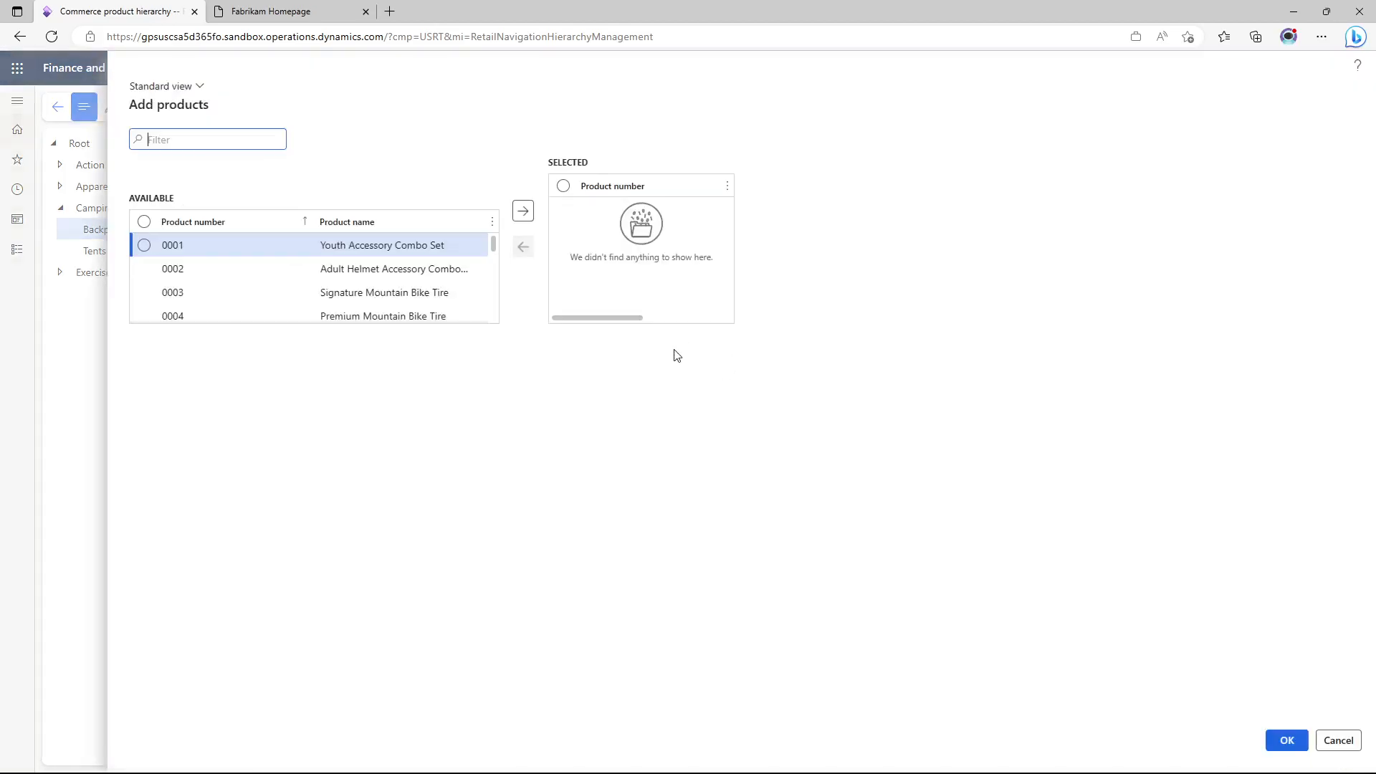
pyautogui.write('75001')
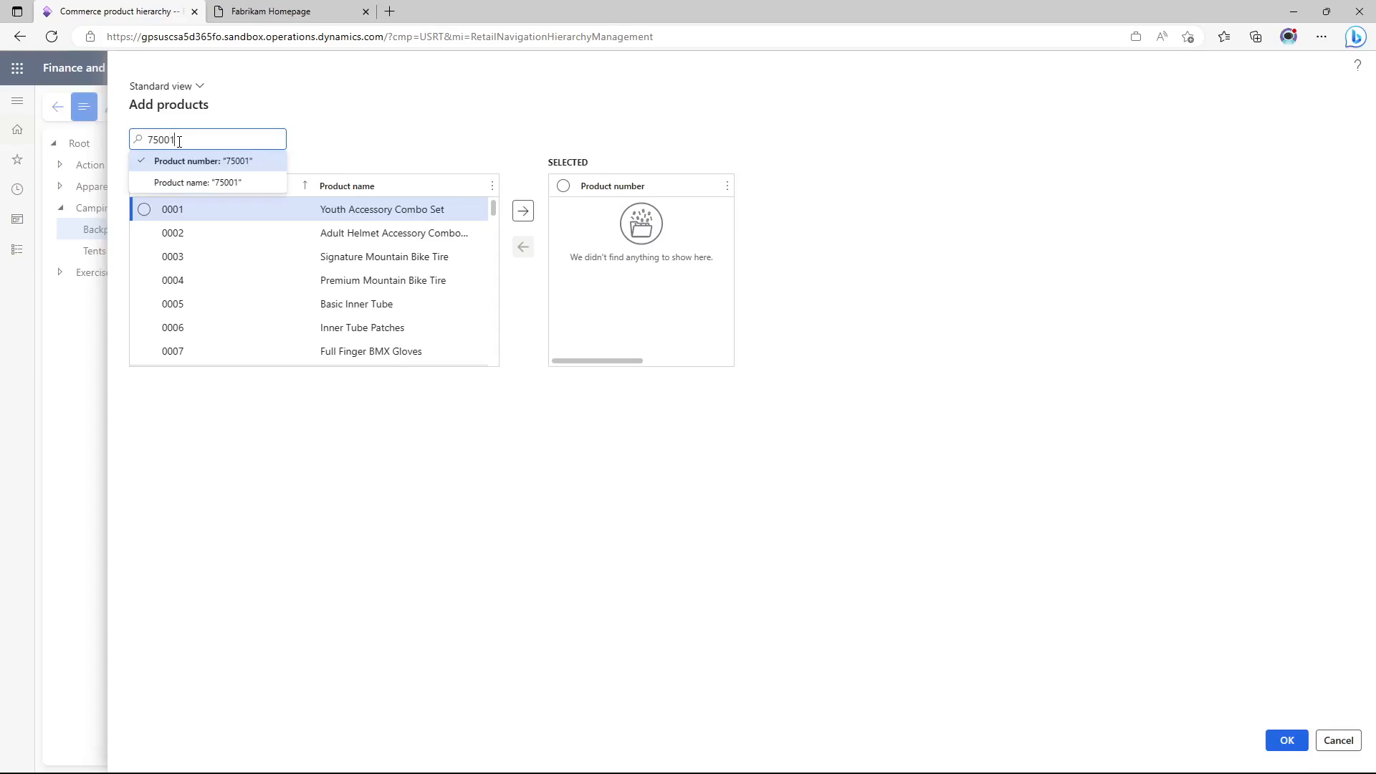
pyautogui.press('Return')
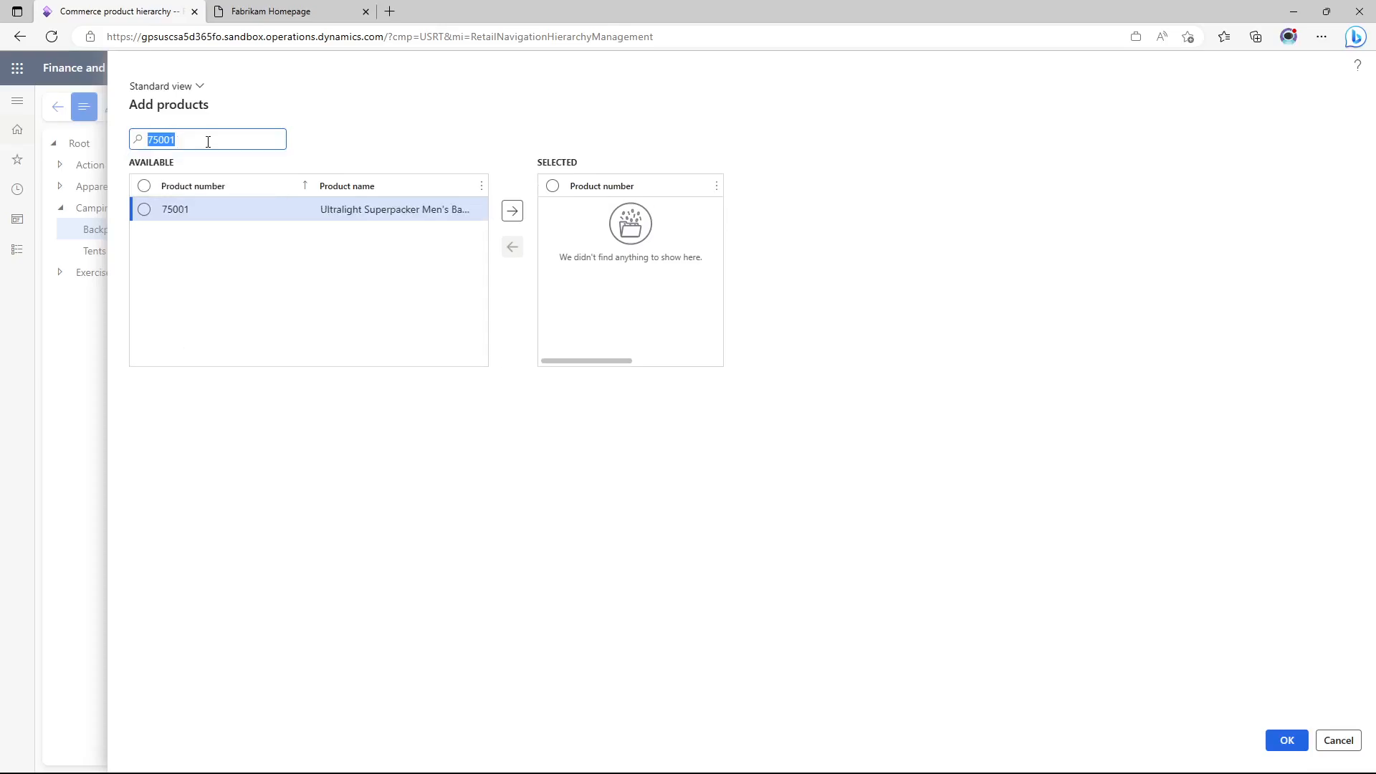
pyautogui.click(138, 214)
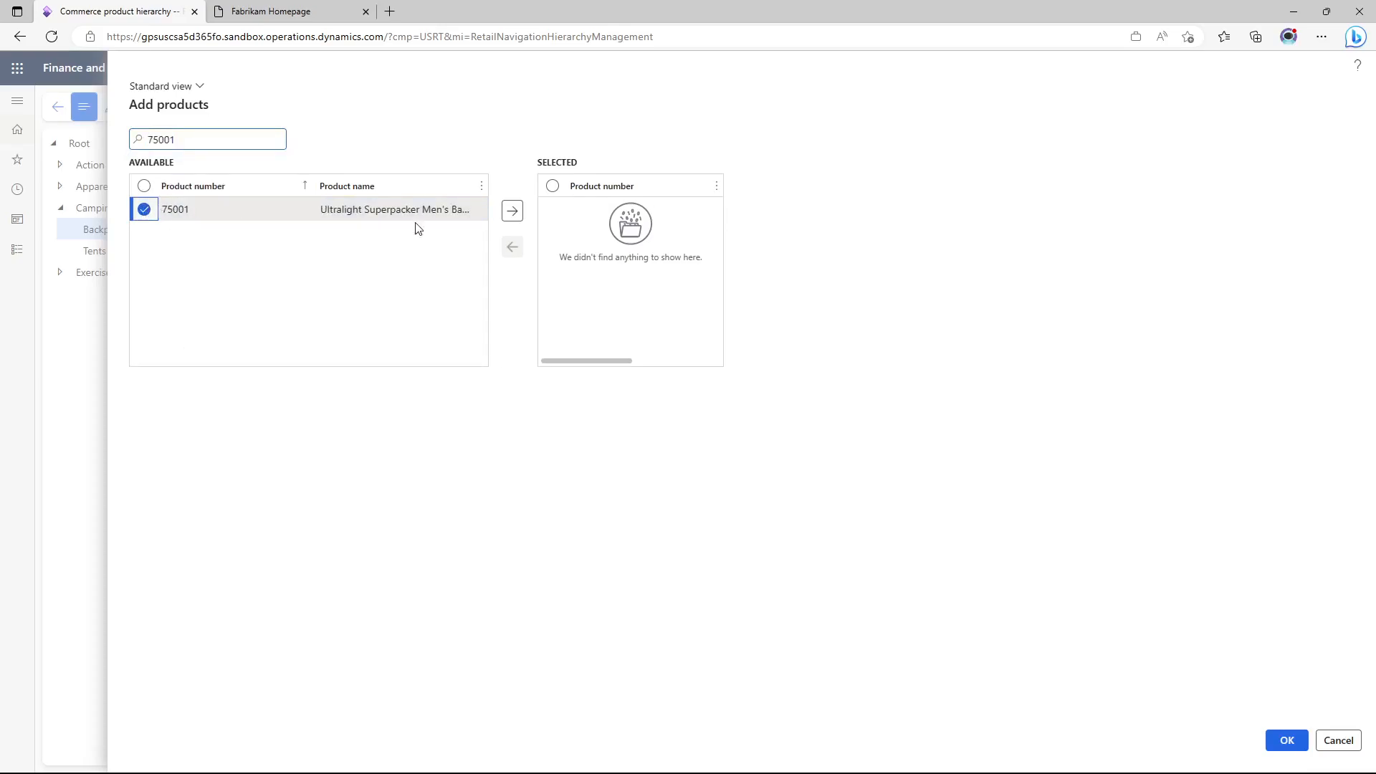
pyautogui.click(513, 212)
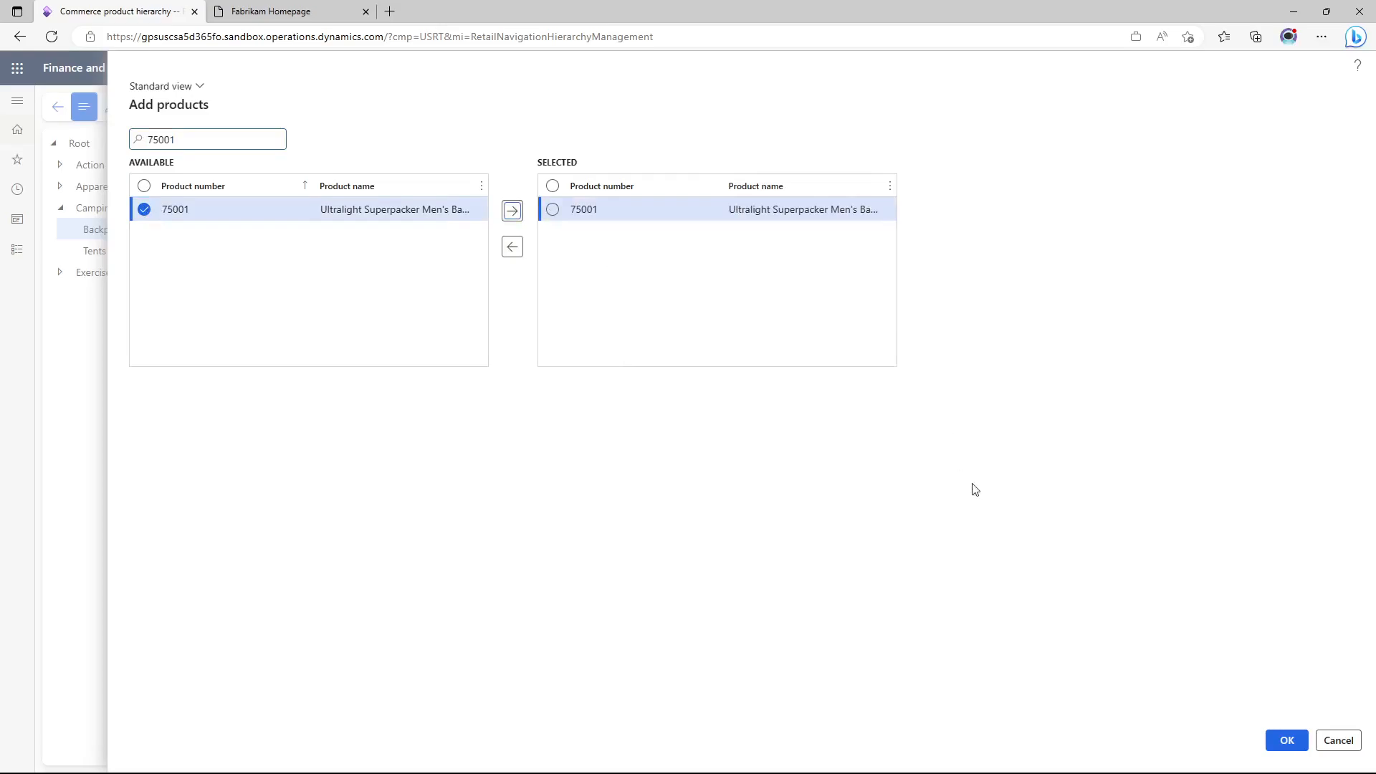
pyautogui.click(1270, 743)
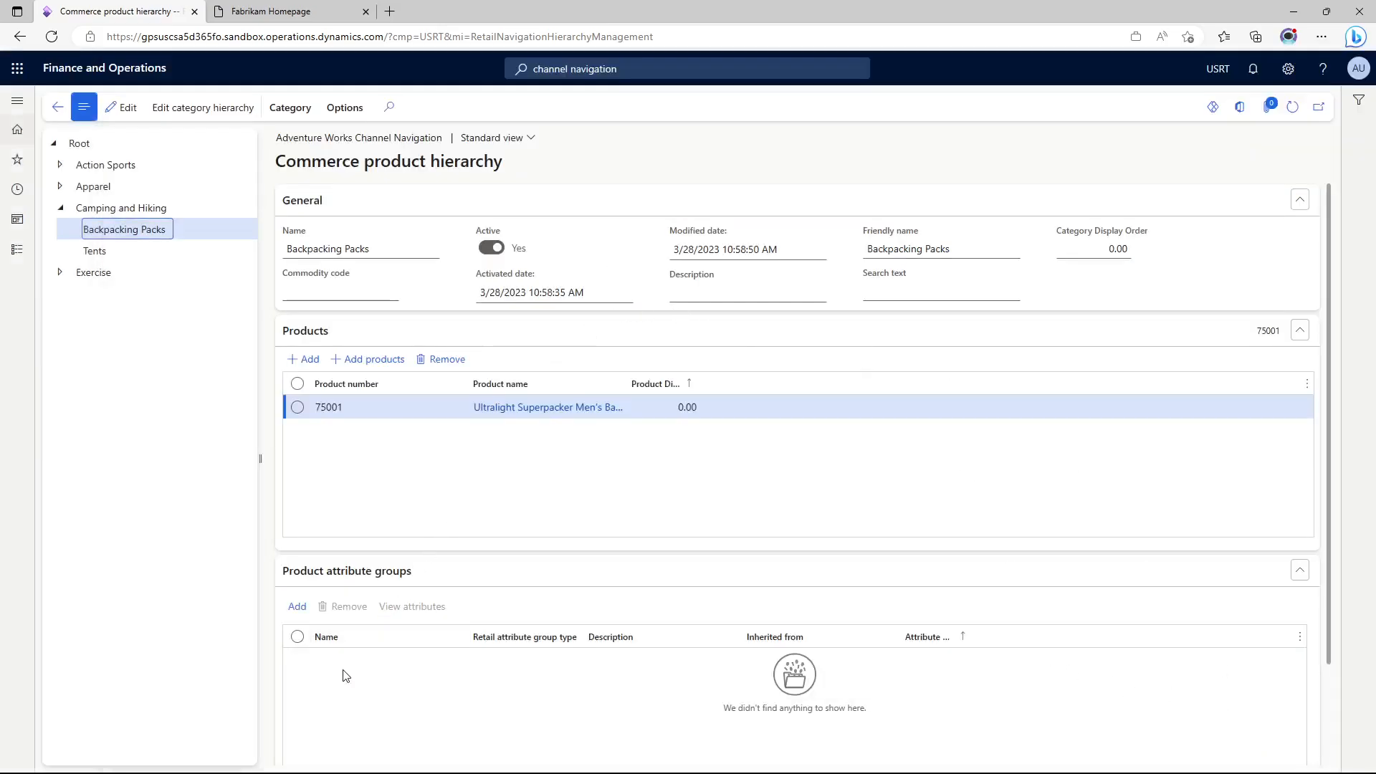
# Try to add the Backpack attribute group to the Backpacking Packs category without moving it to the selected list.
pyautogui.scroll(-2, 343, 676)
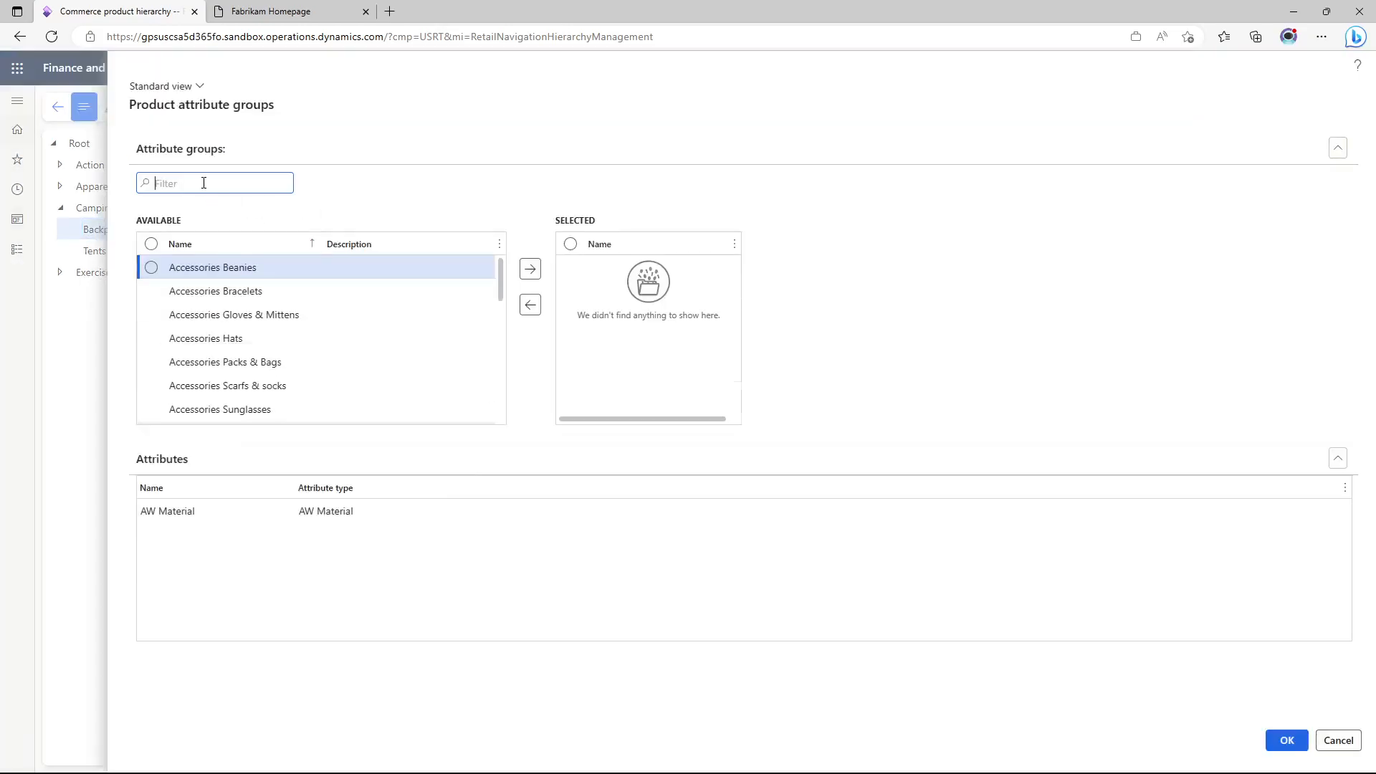
pyautogui.write('back')
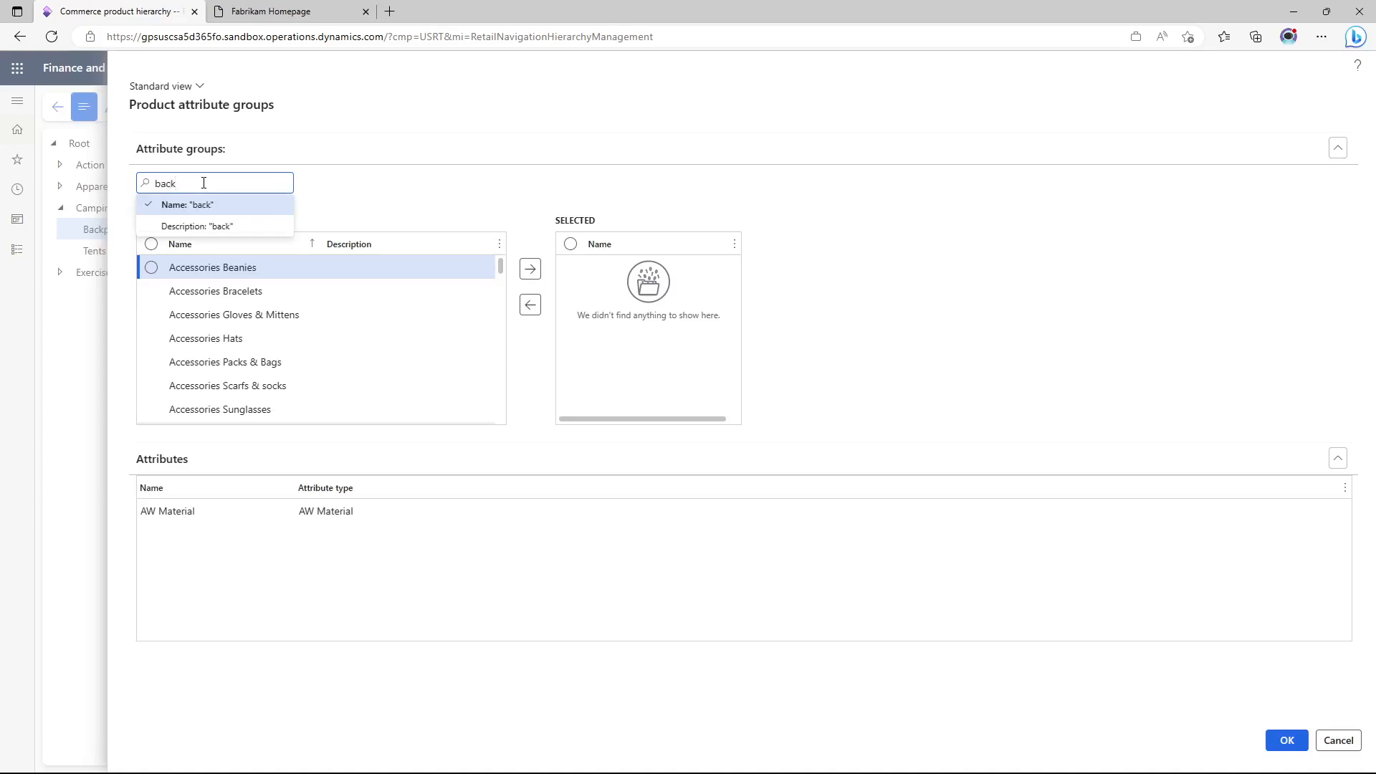
pyautogui.write('pack')
pyautogui.click(227, 205)
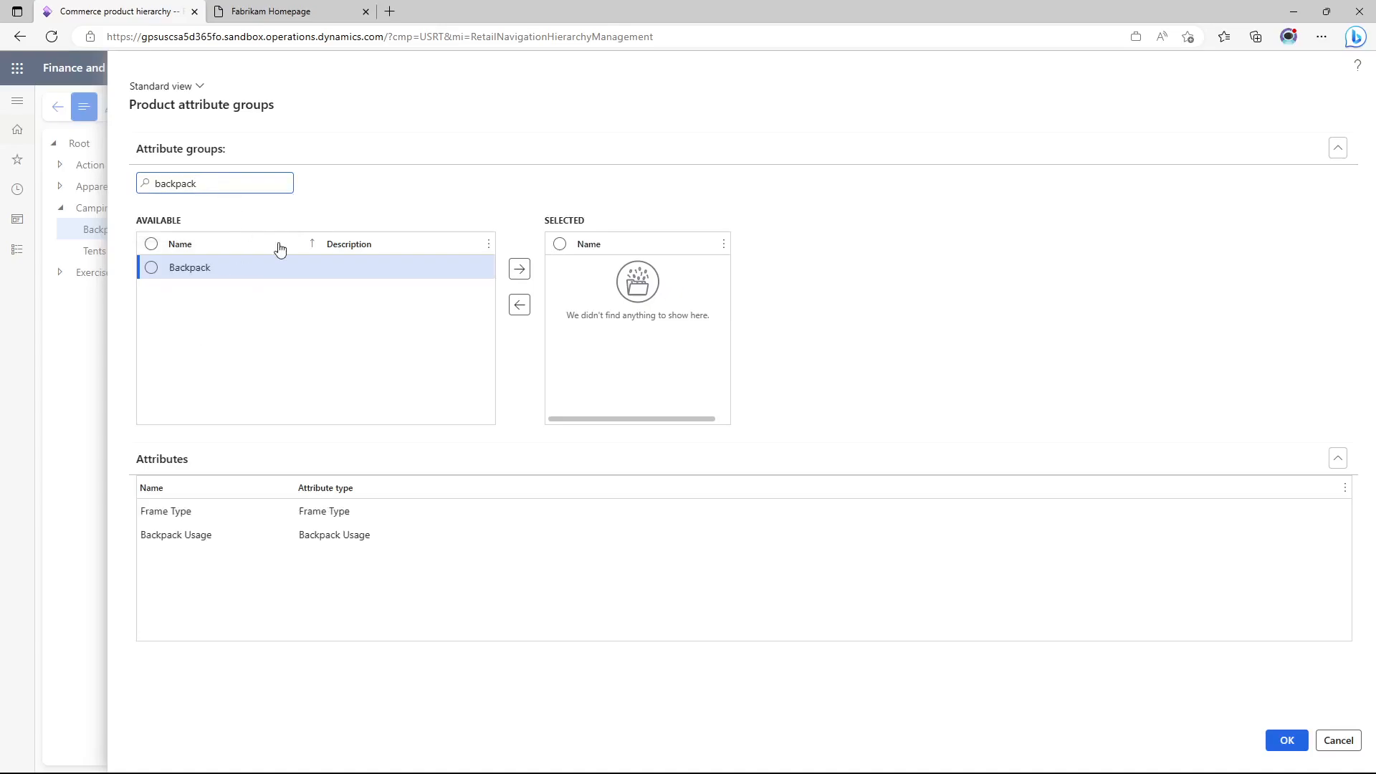
pyautogui.click(230, 276)
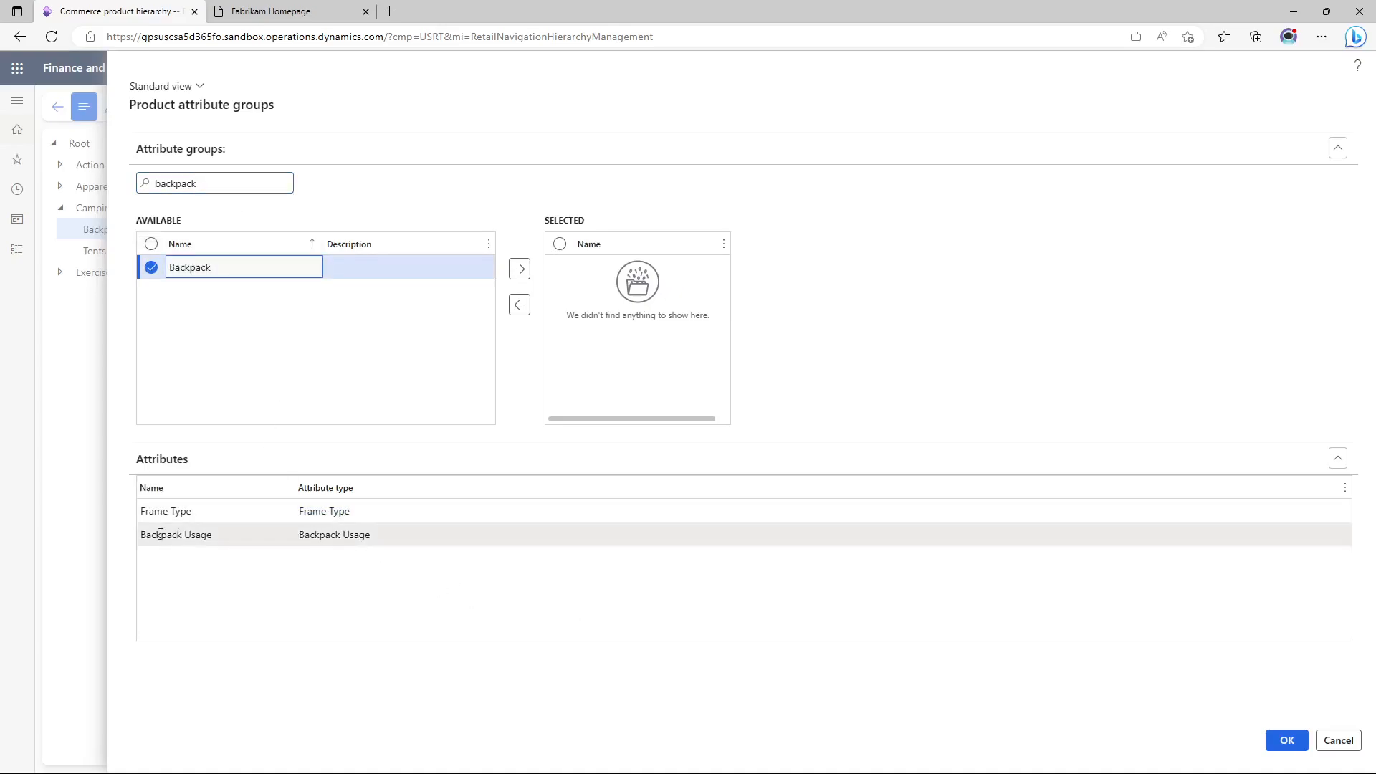
pyautogui.click(1288, 740)
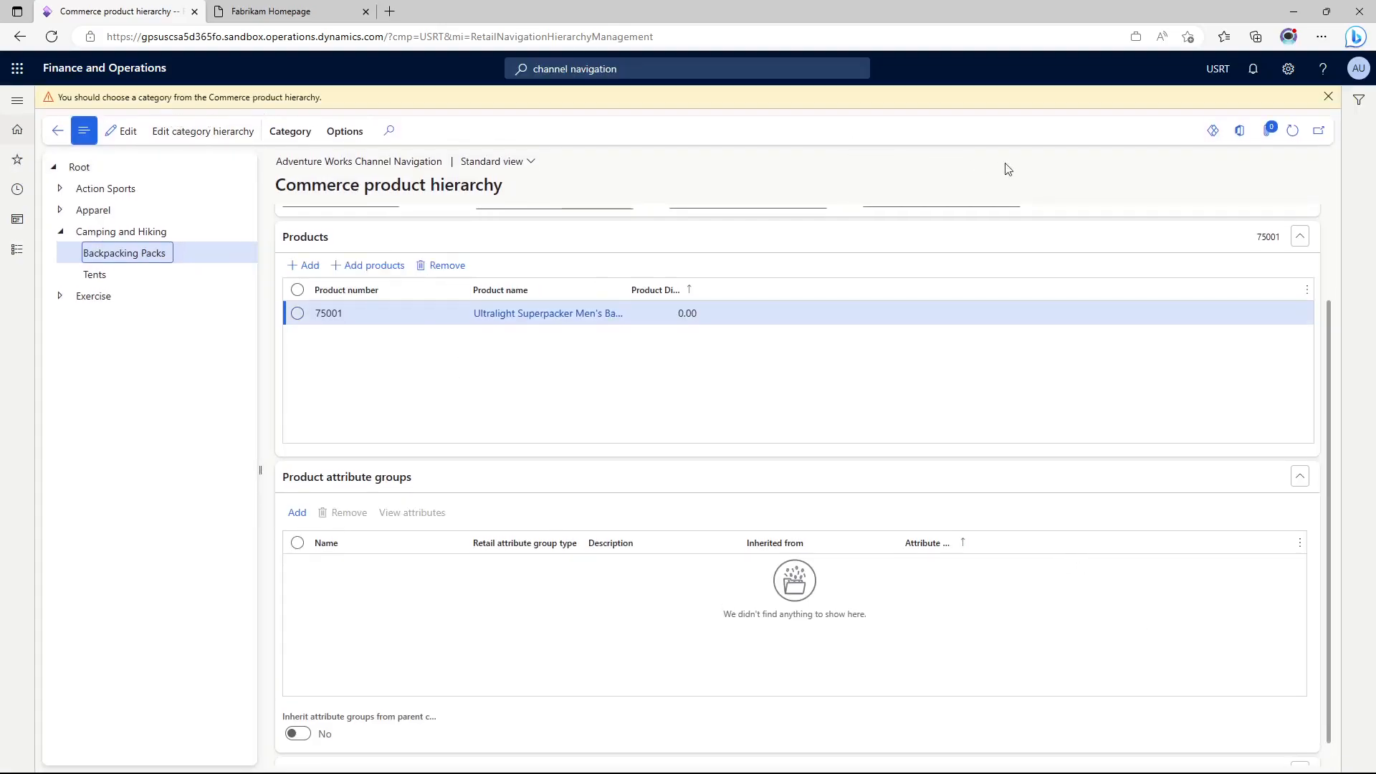
pyautogui.click(1332, 98)
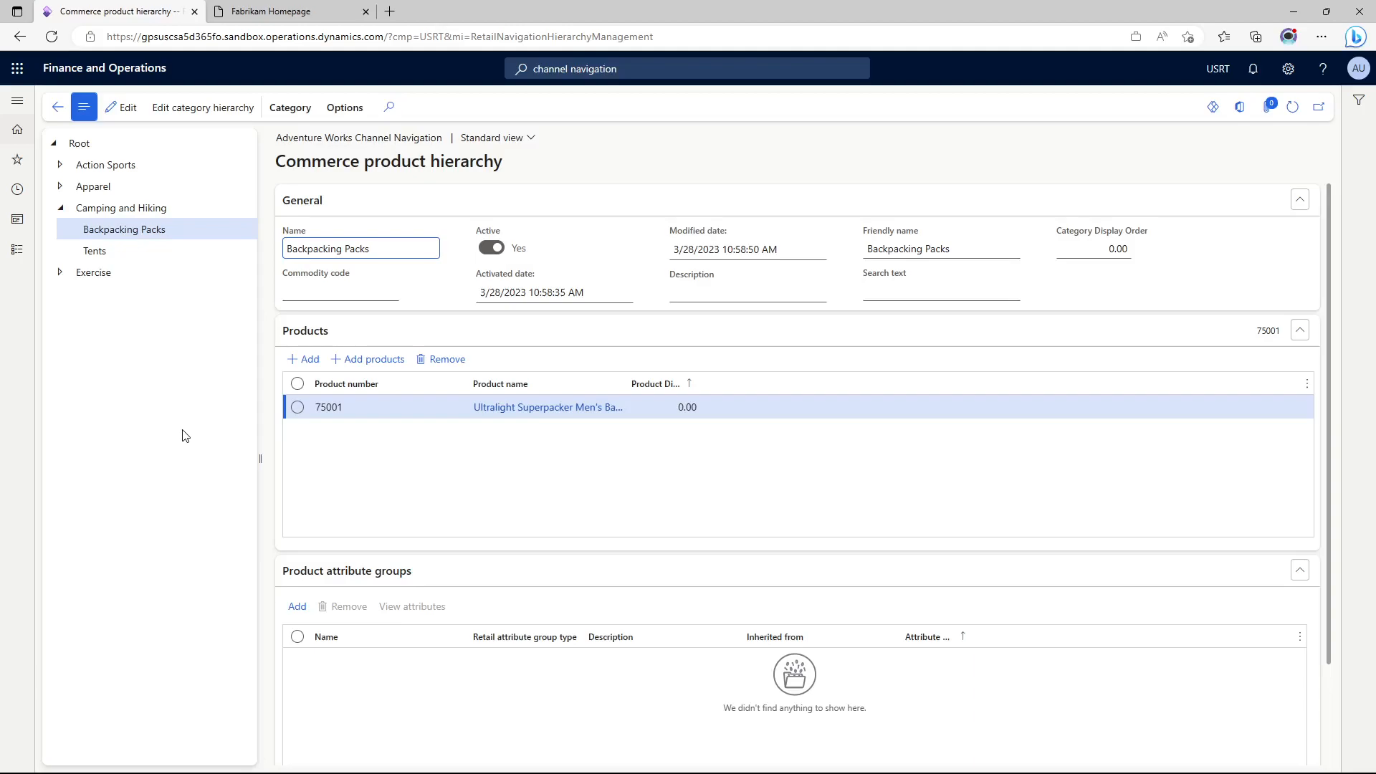
# Add the Backpack attribute group to the Backpacking Packs category's product attribute groups.
pyautogui.scroll(-2, 371, 445)
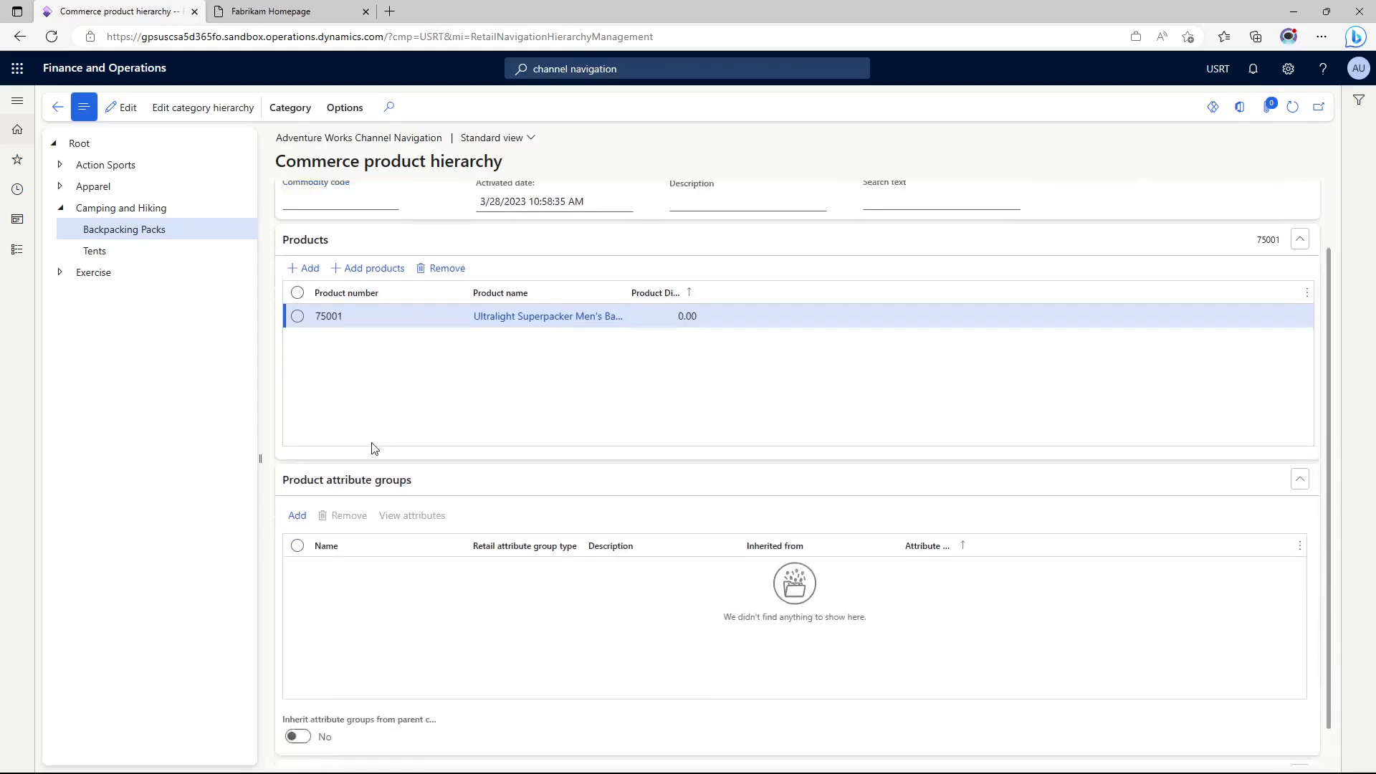
pyautogui.scroll(2, 366, 448)
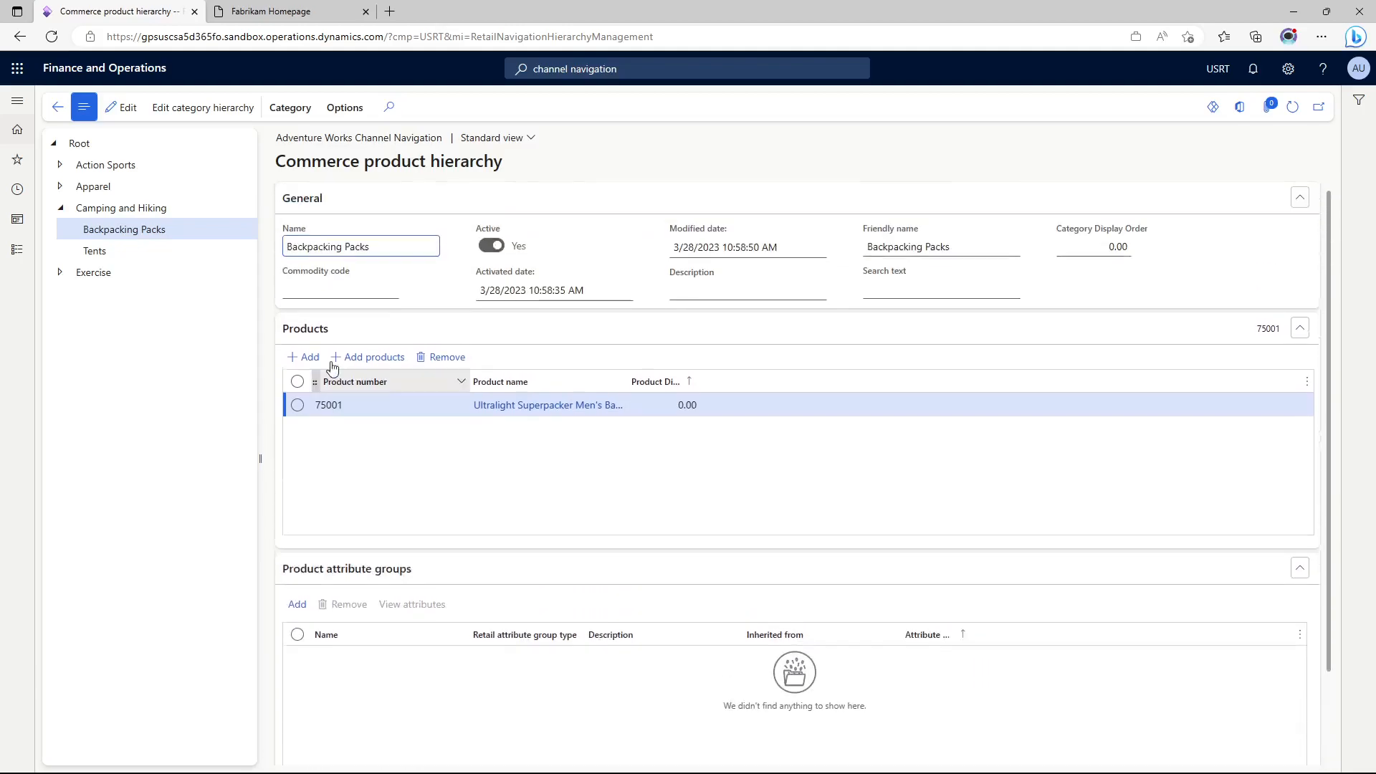
pyautogui.scroll(-2, 402, 568)
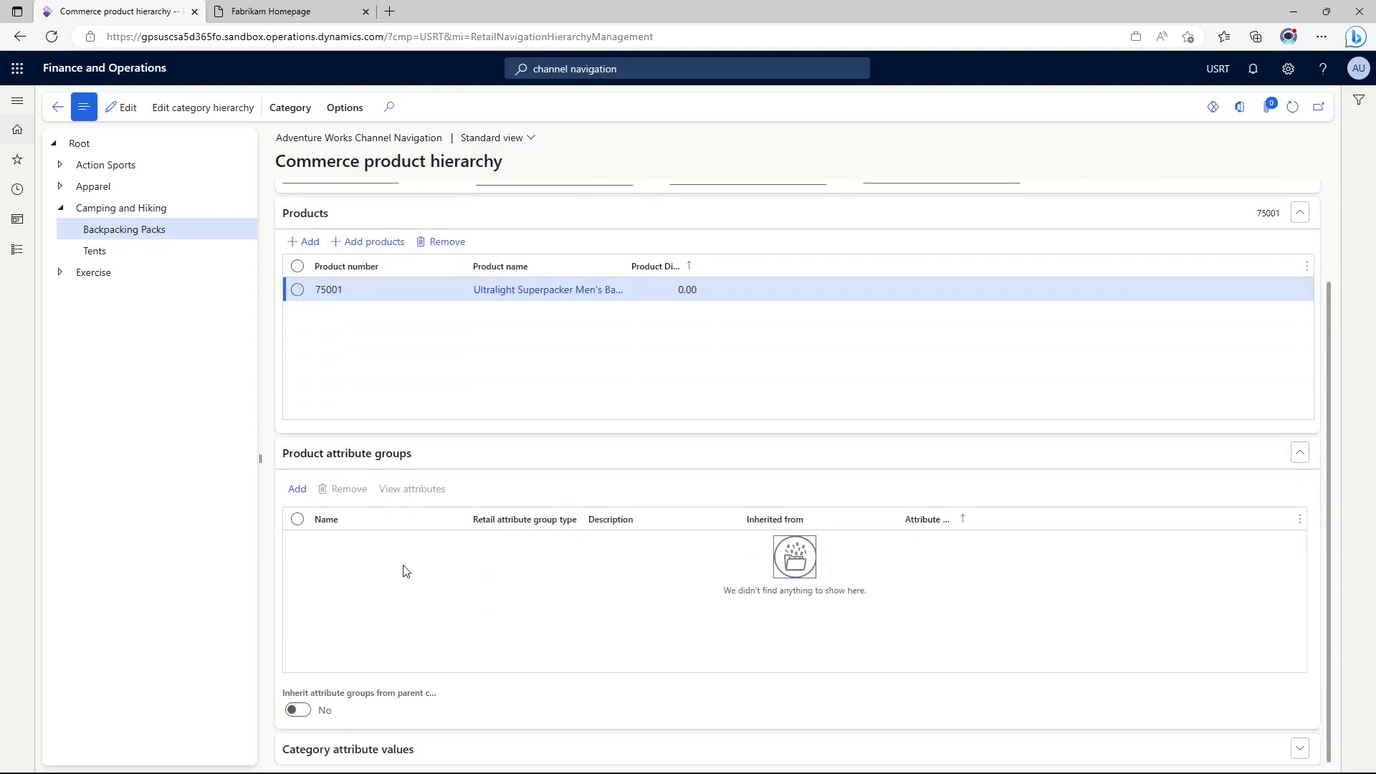
pyautogui.click(297, 488)
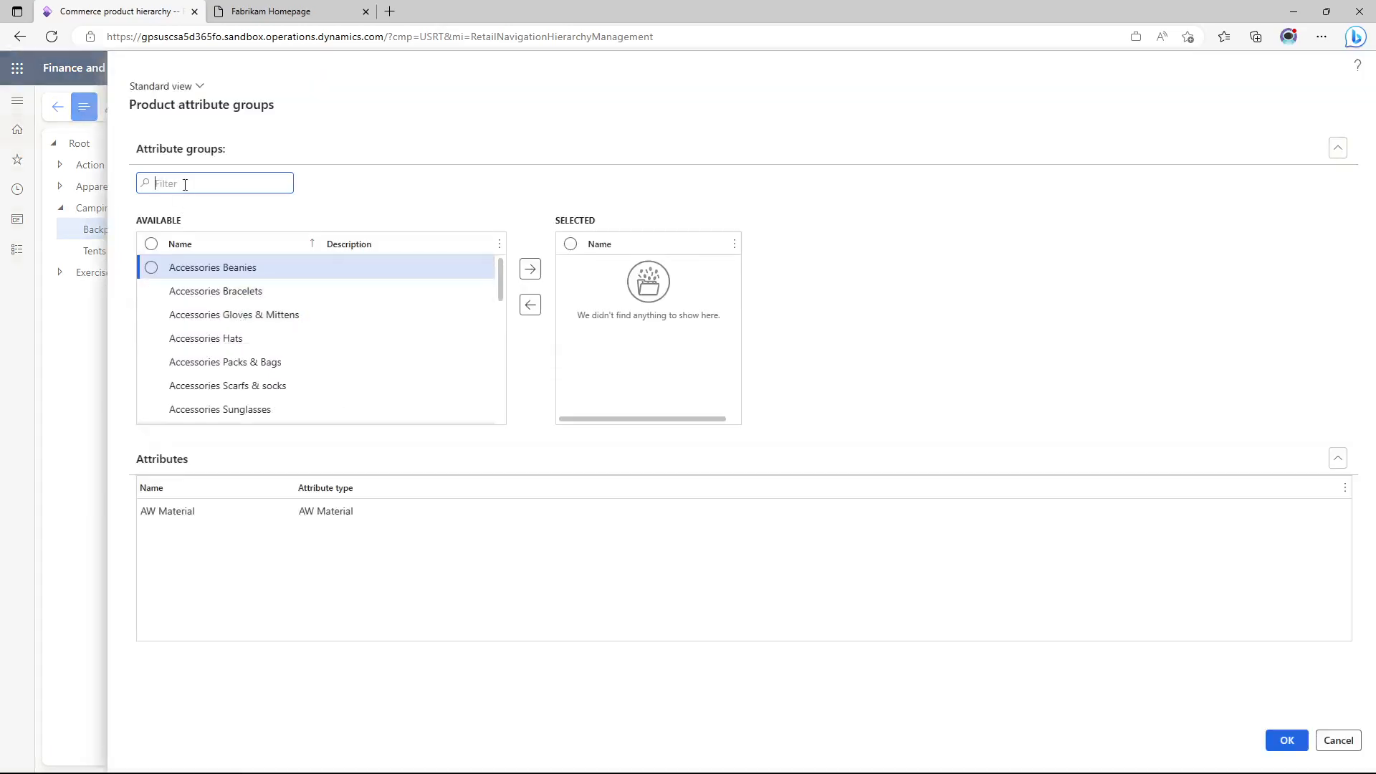
pyautogui.write('backpa')
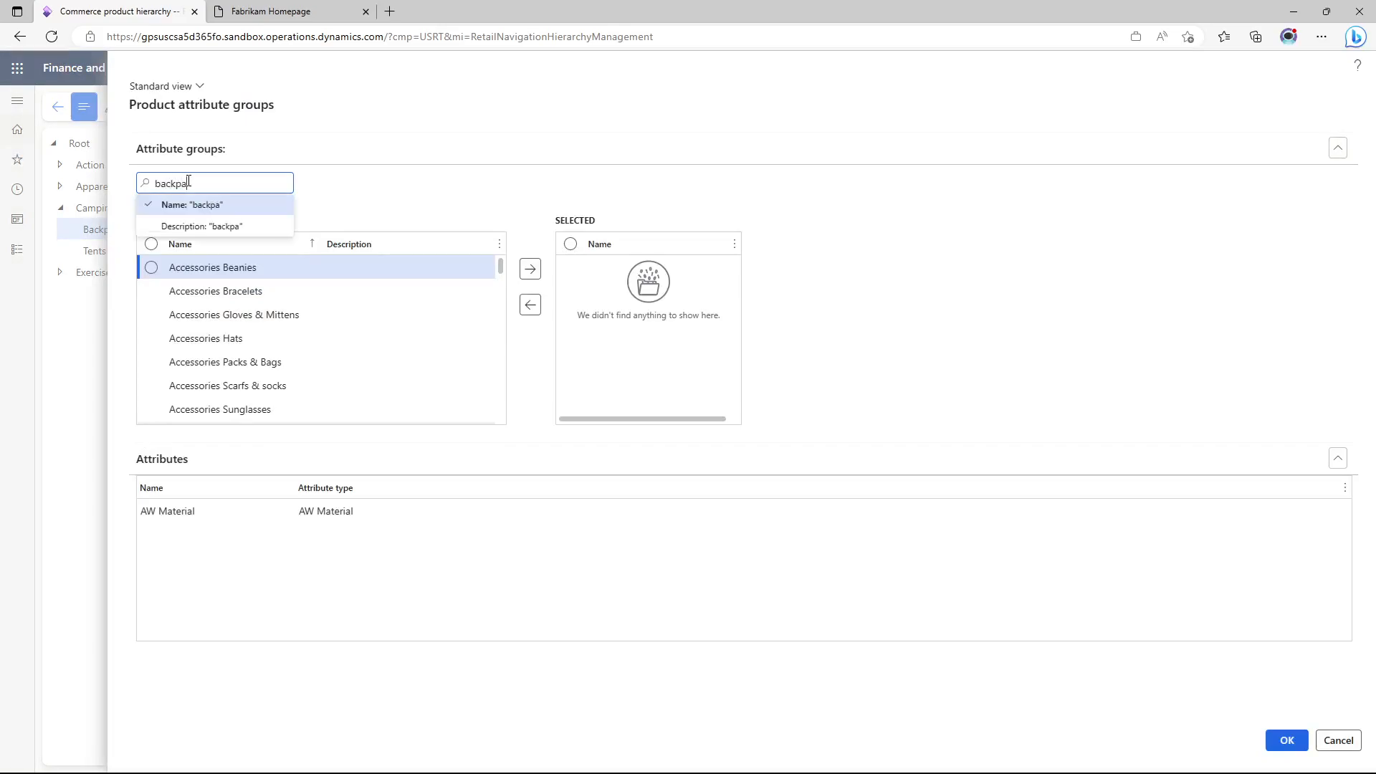
pyautogui.write('ck')
pyautogui.press('Return')
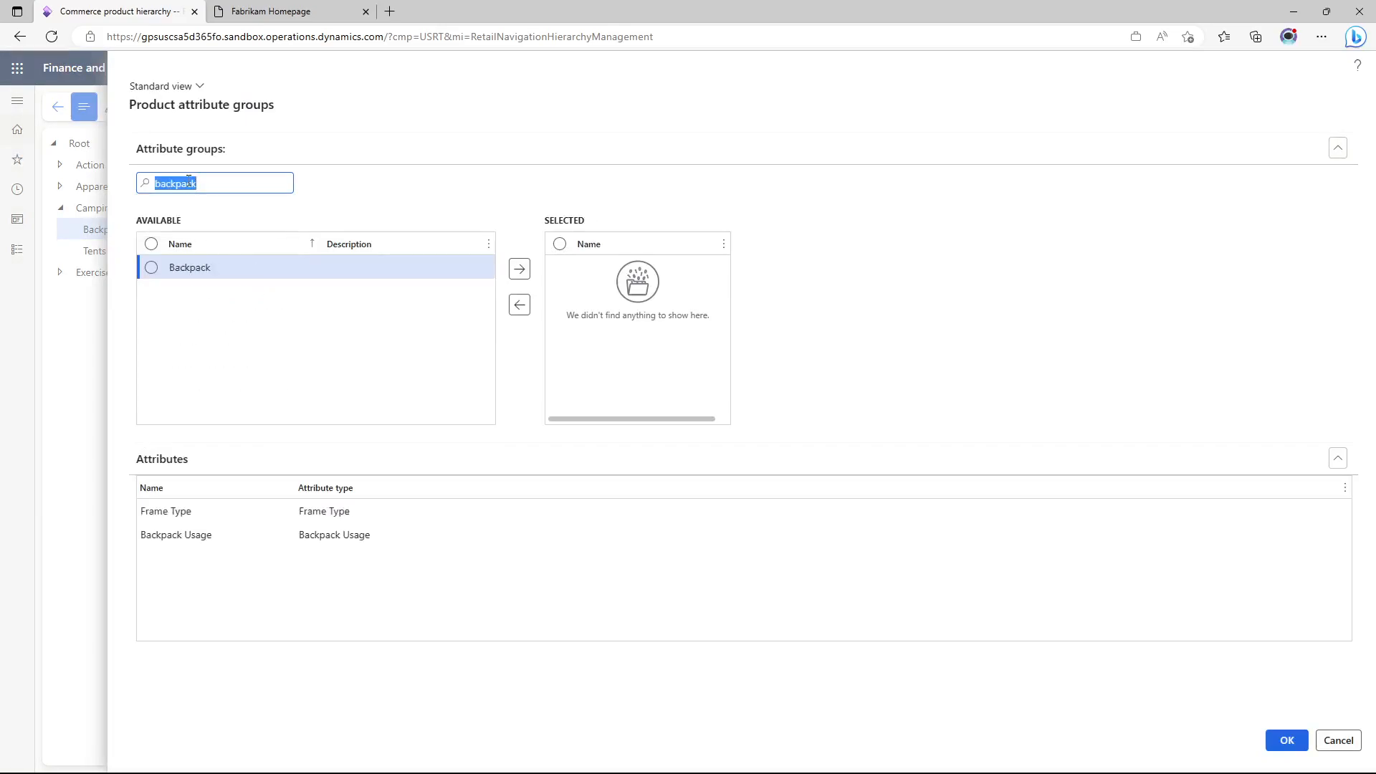
pyautogui.click(151, 268)
pyautogui.click(151, 268)
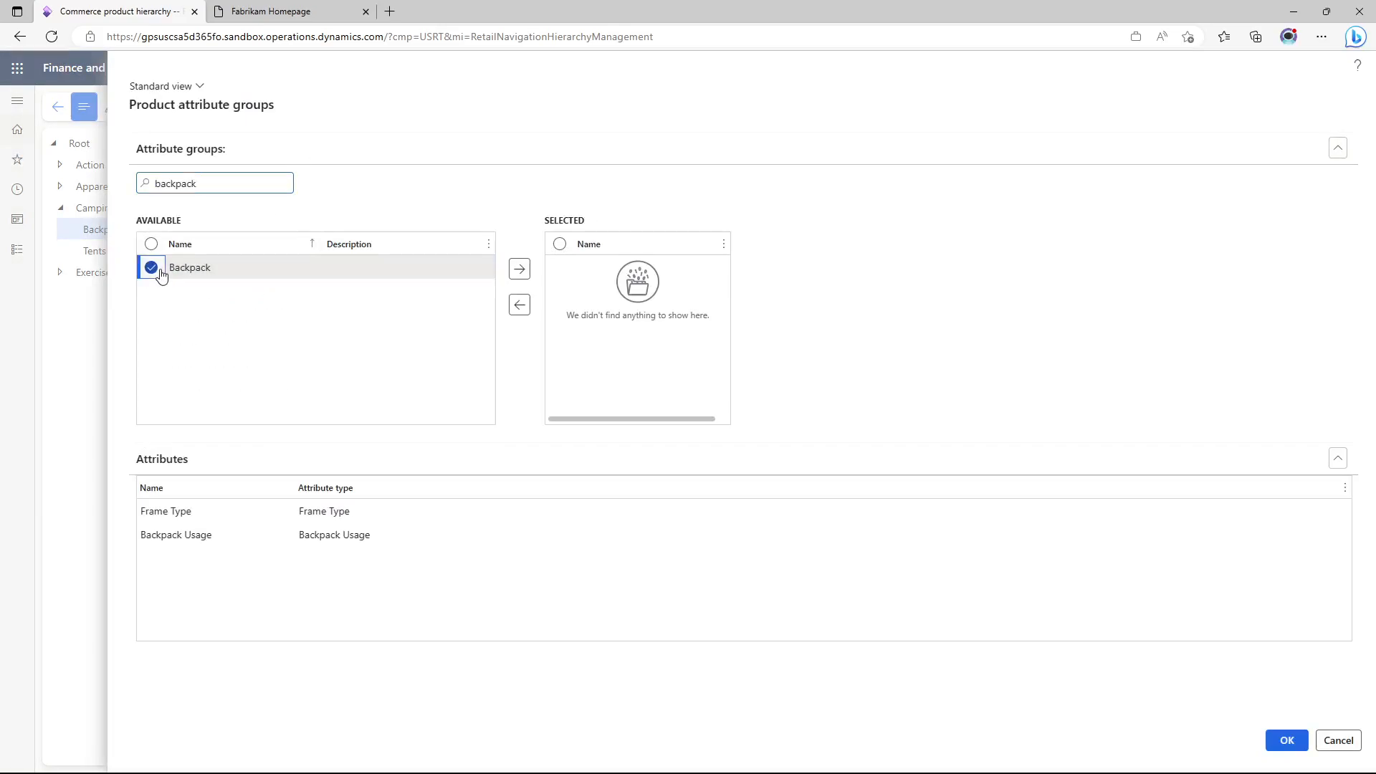
pyautogui.click(520, 270)
pyautogui.click(560, 268)
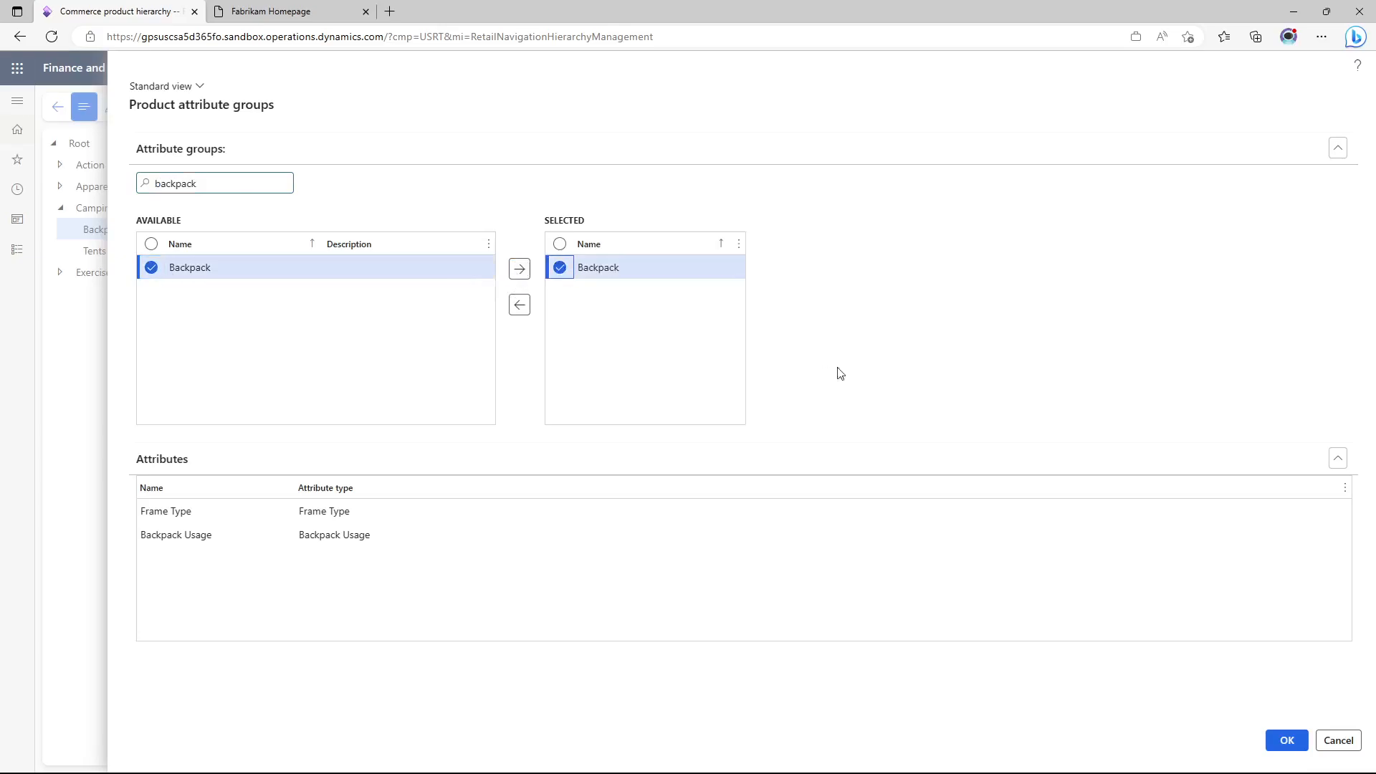
pyautogui.click(1287, 743)
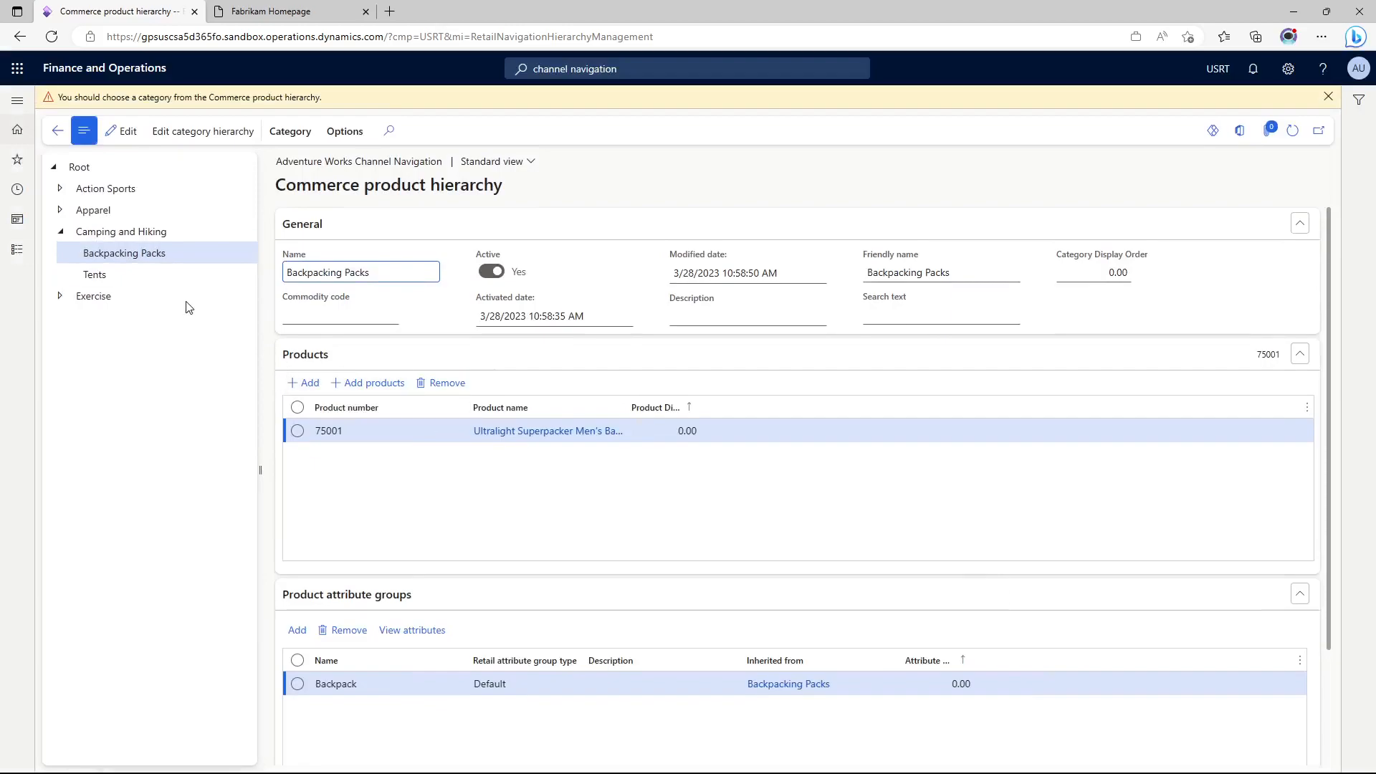
# Review the product and attribute group assignments of Tents and Backpacking Packs, and dismiss the category notification.
pyautogui.click(161, 276)
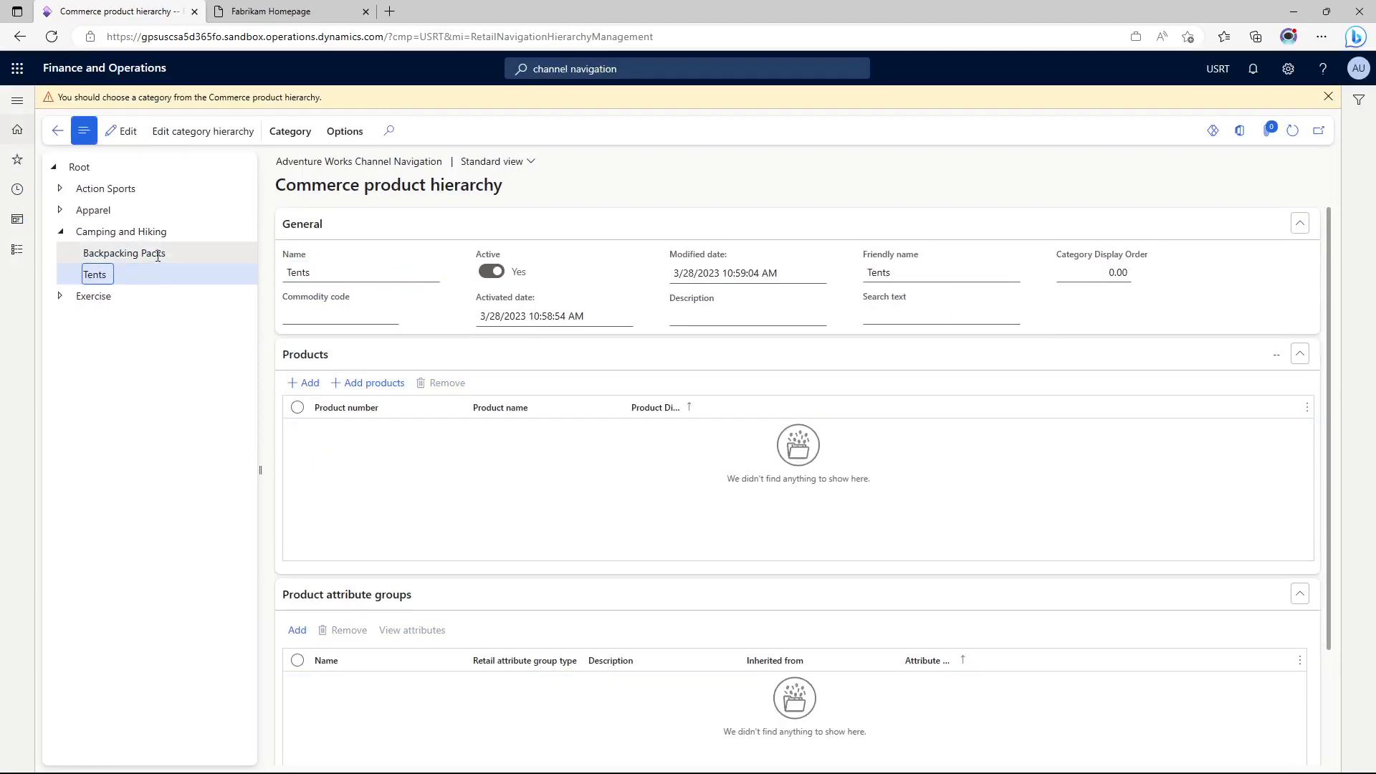
pyautogui.click(158, 256)
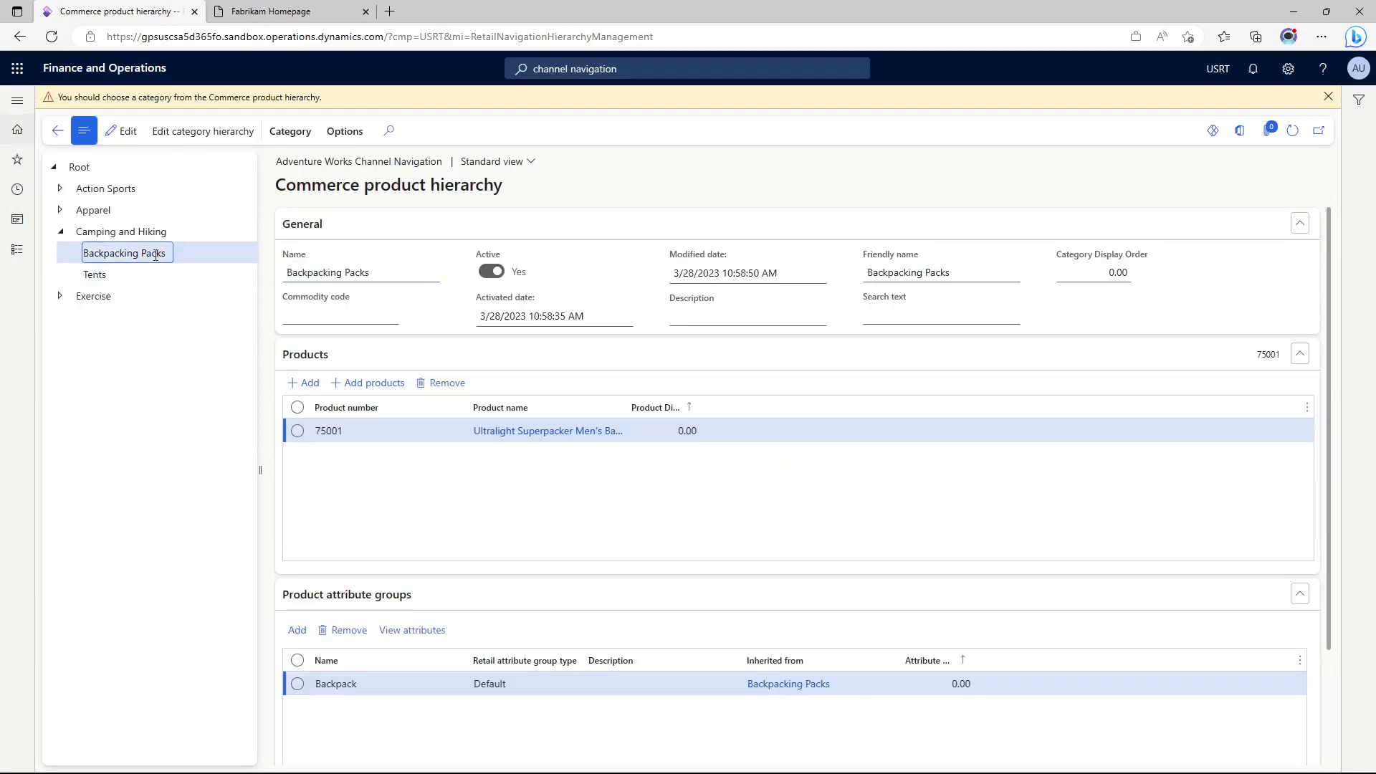
pyautogui.click(1334, 99)
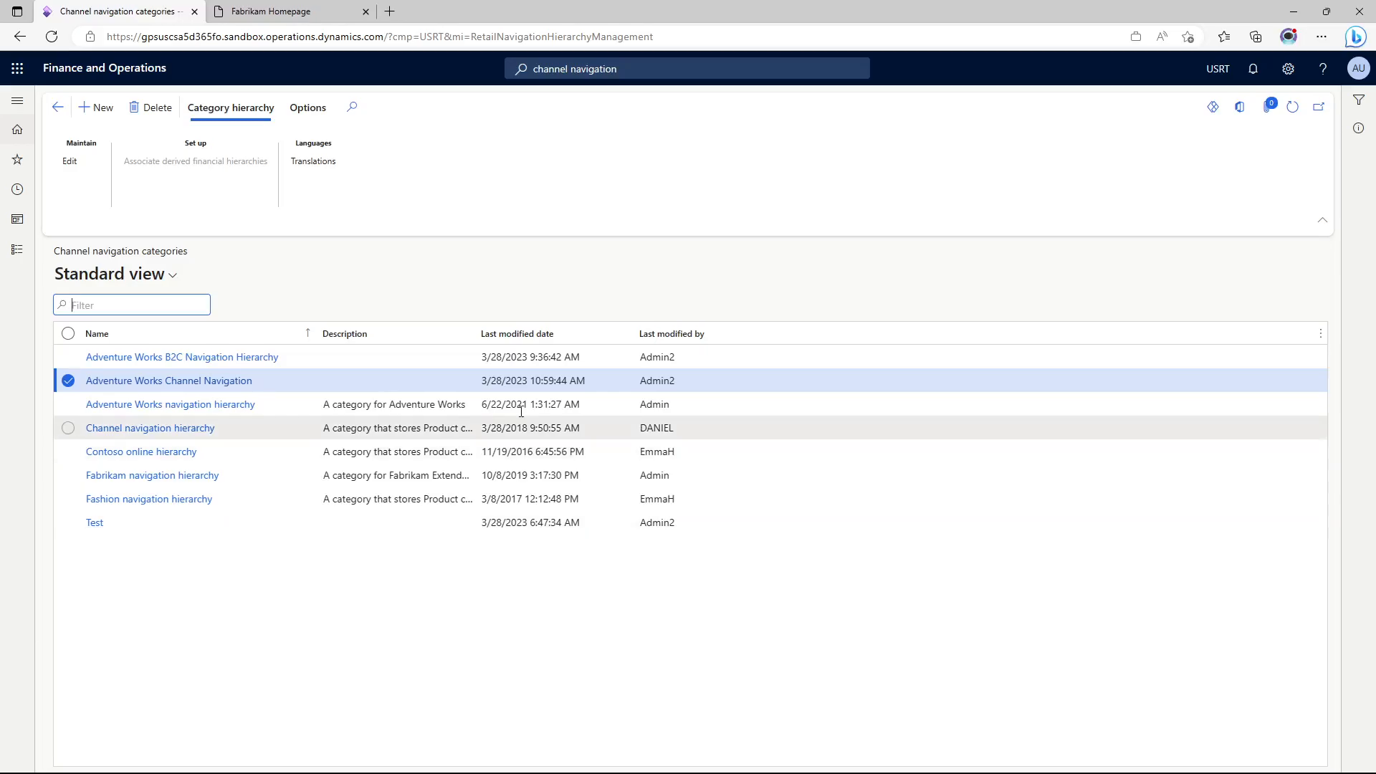
# Search for "channel ca" and open the Channel categories and product attributes page.
pyautogui.doubleClick(651, 68)
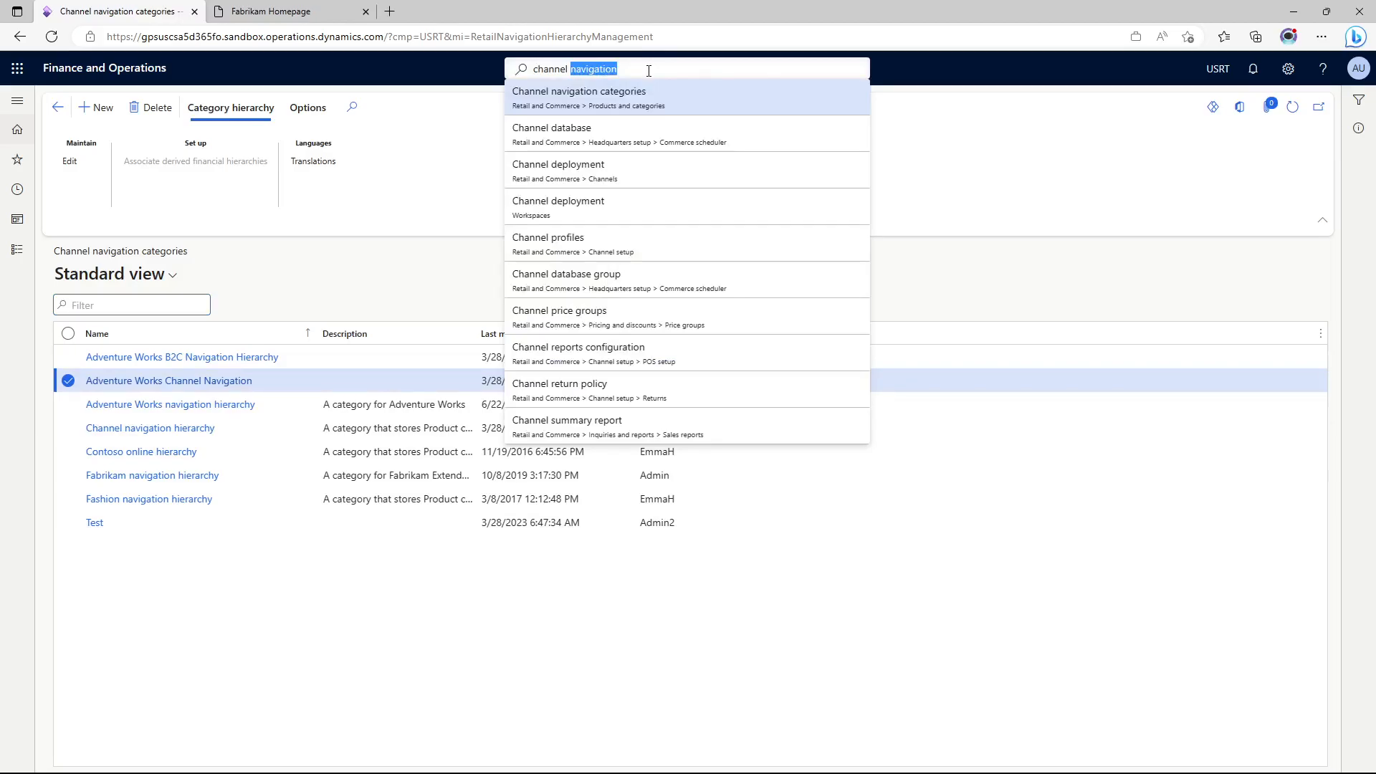
pyautogui.write('c')
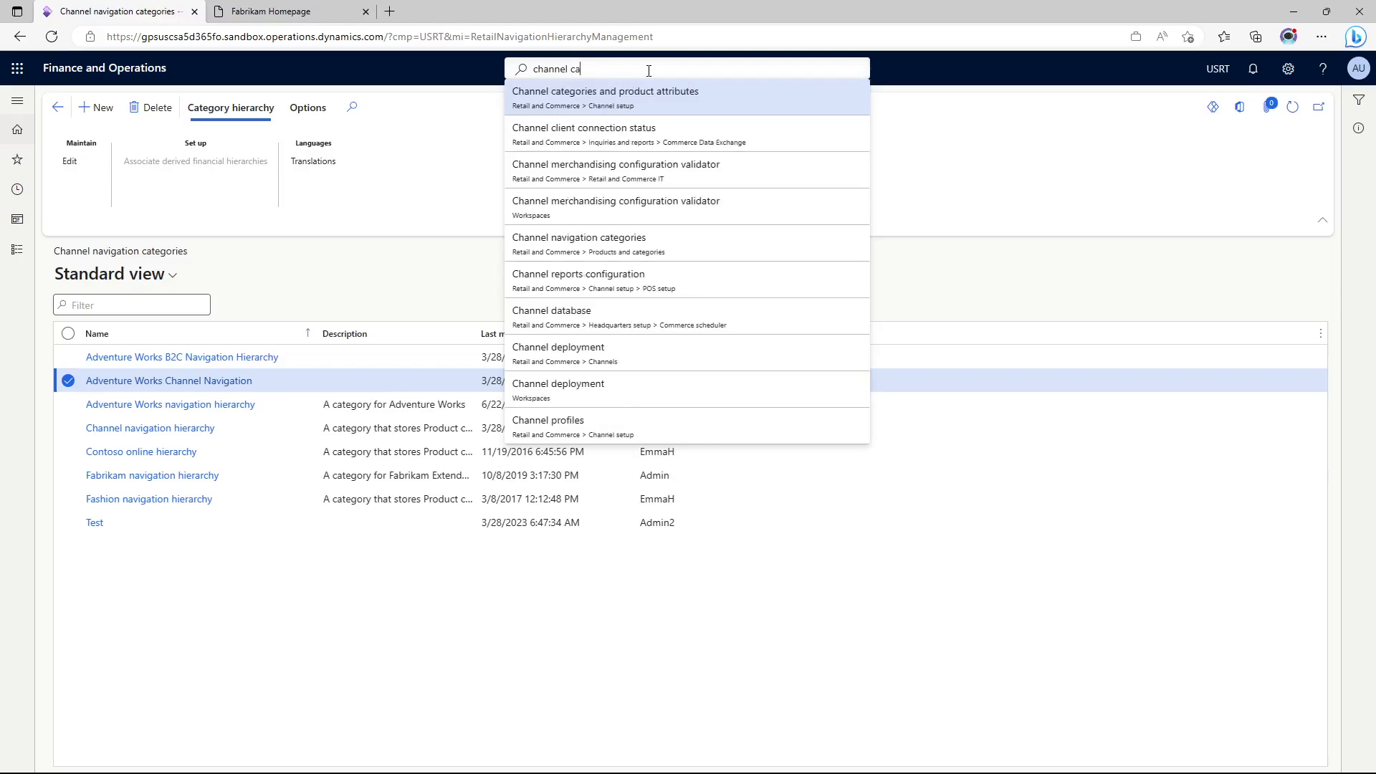
pyautogui.click(562, 96)
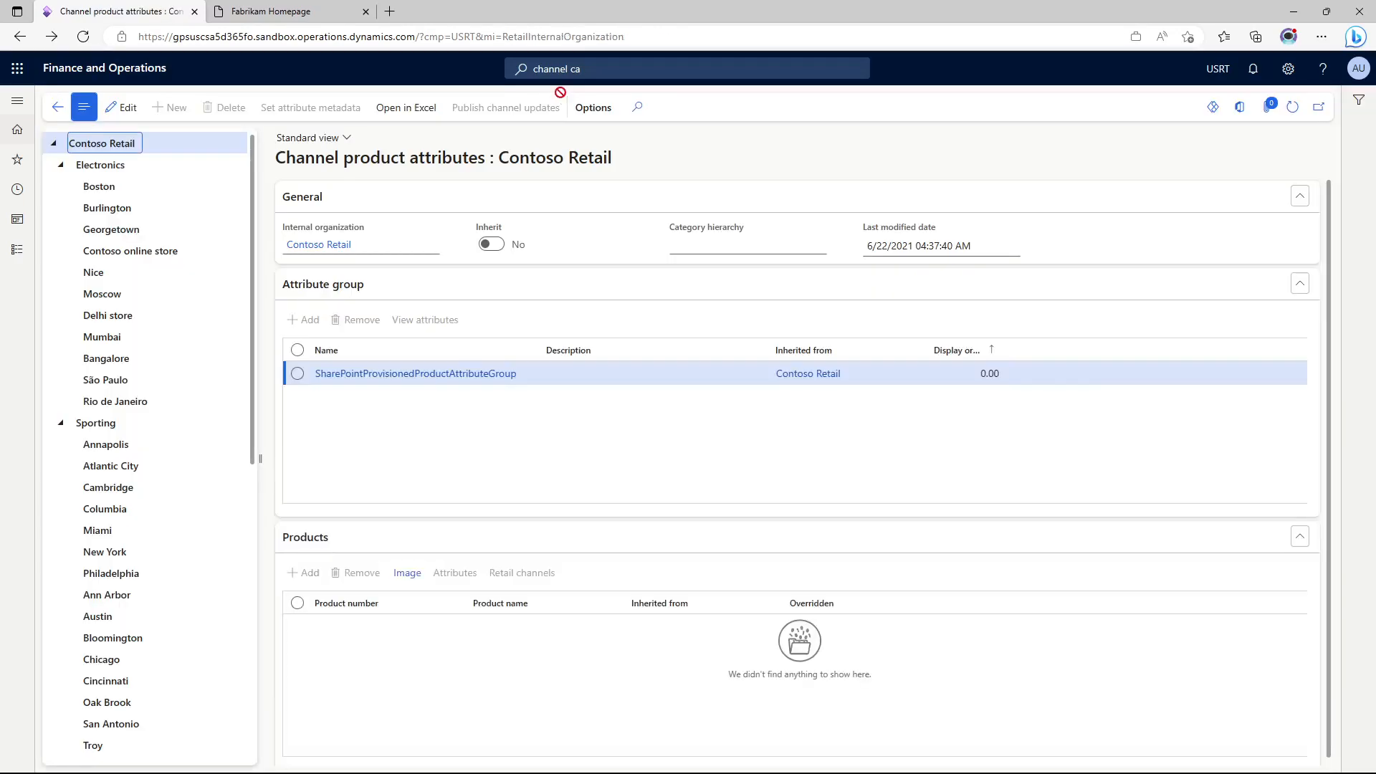
# Collapse the Electronics and Sporting groups and select the Adventure Works B2C channel under Fashion.
pyautogui.click(61, 165)
pyautogui.click(61, 187)
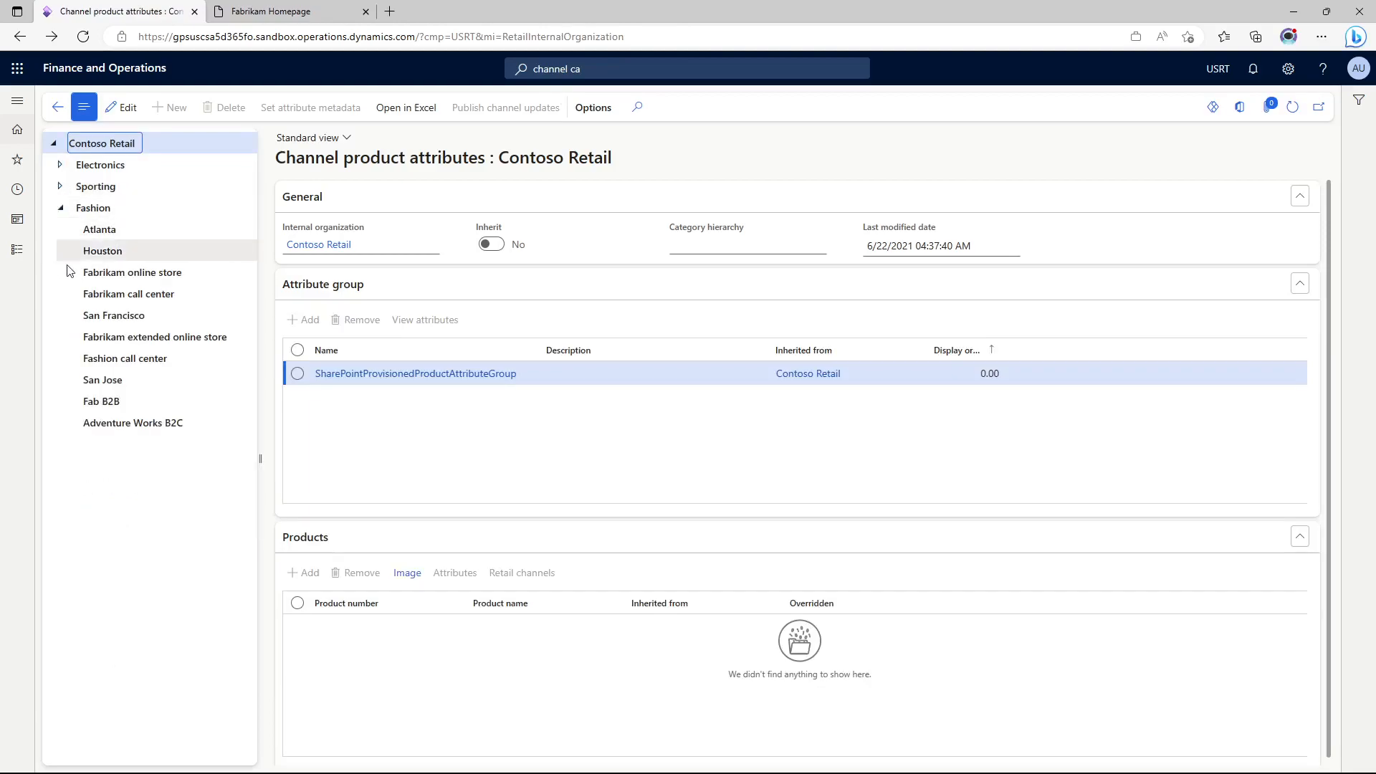
pyautogui.rightClick(143, 428)
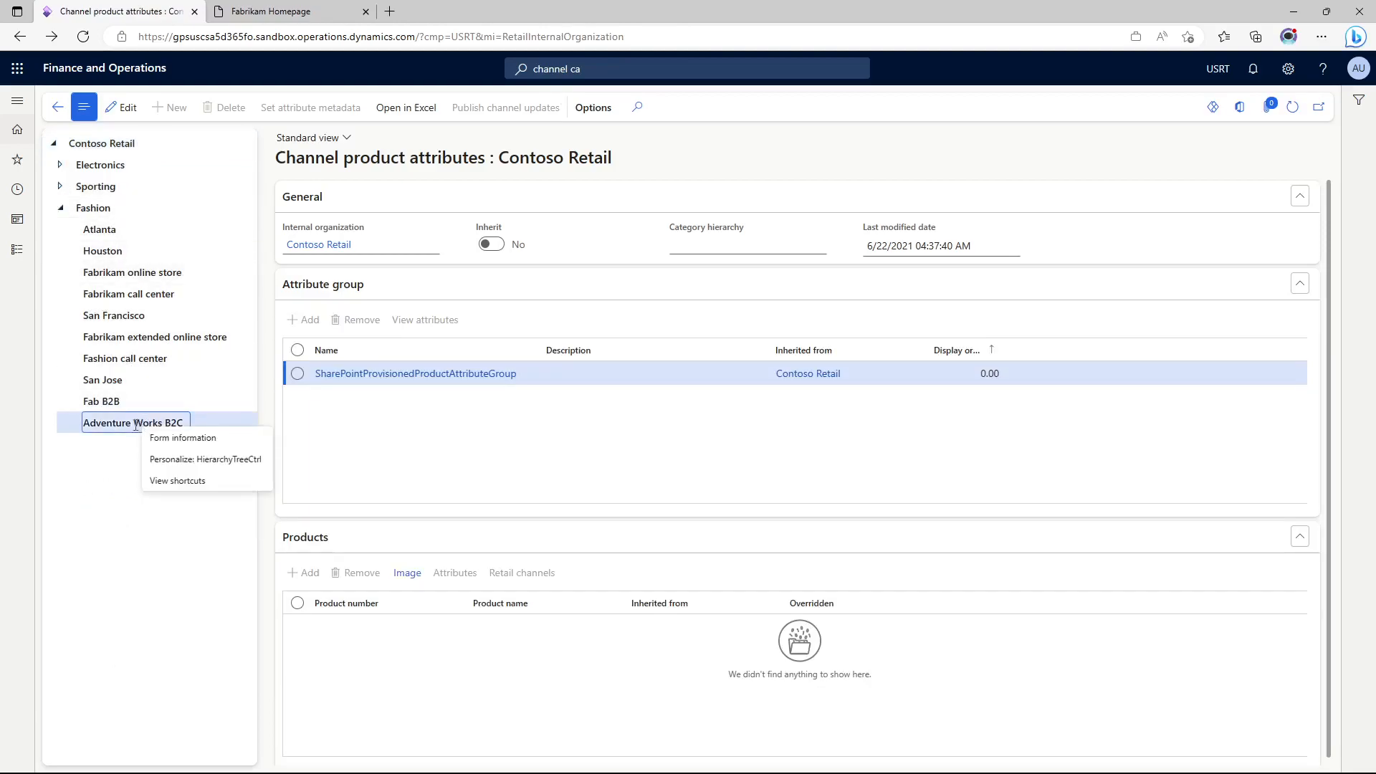
pyautogui.rightClick(114, 422)
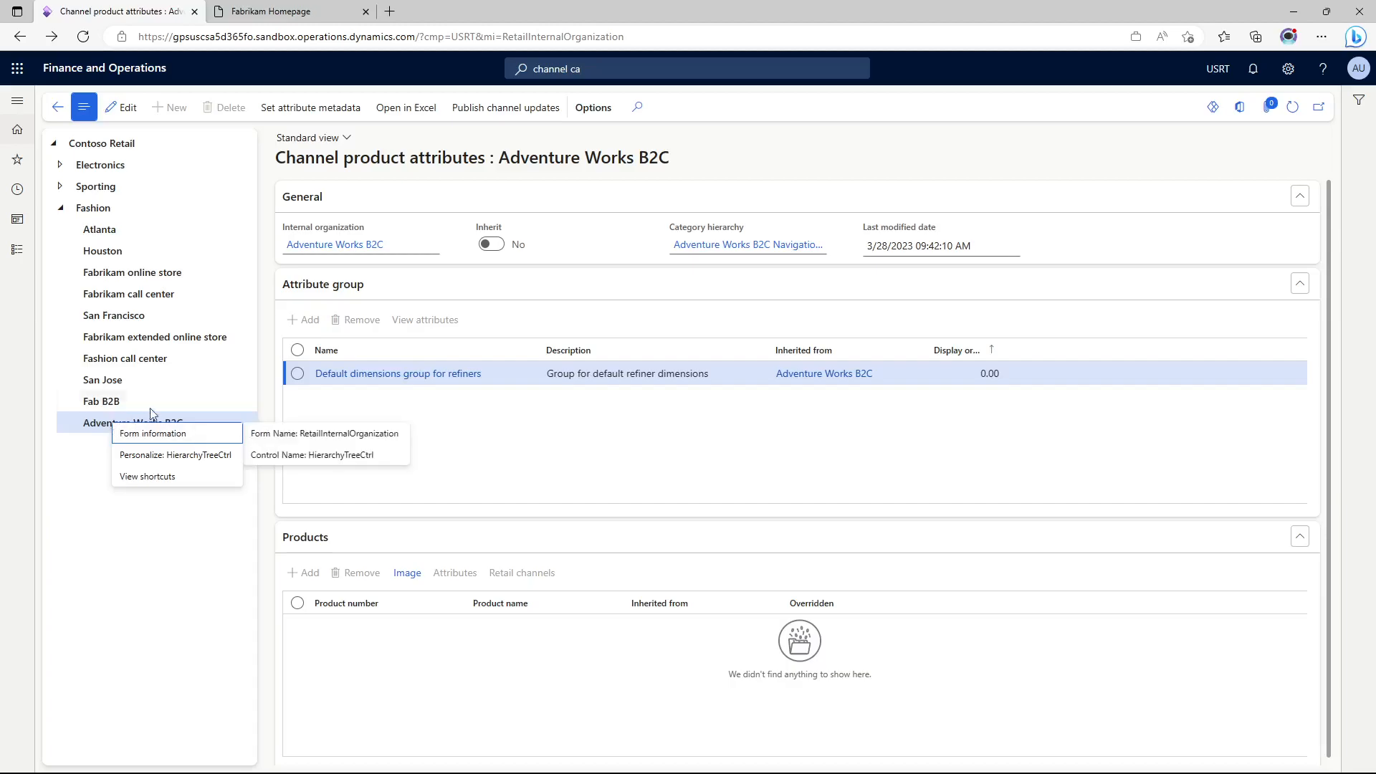
pyautogui.moveTo(207, 427)
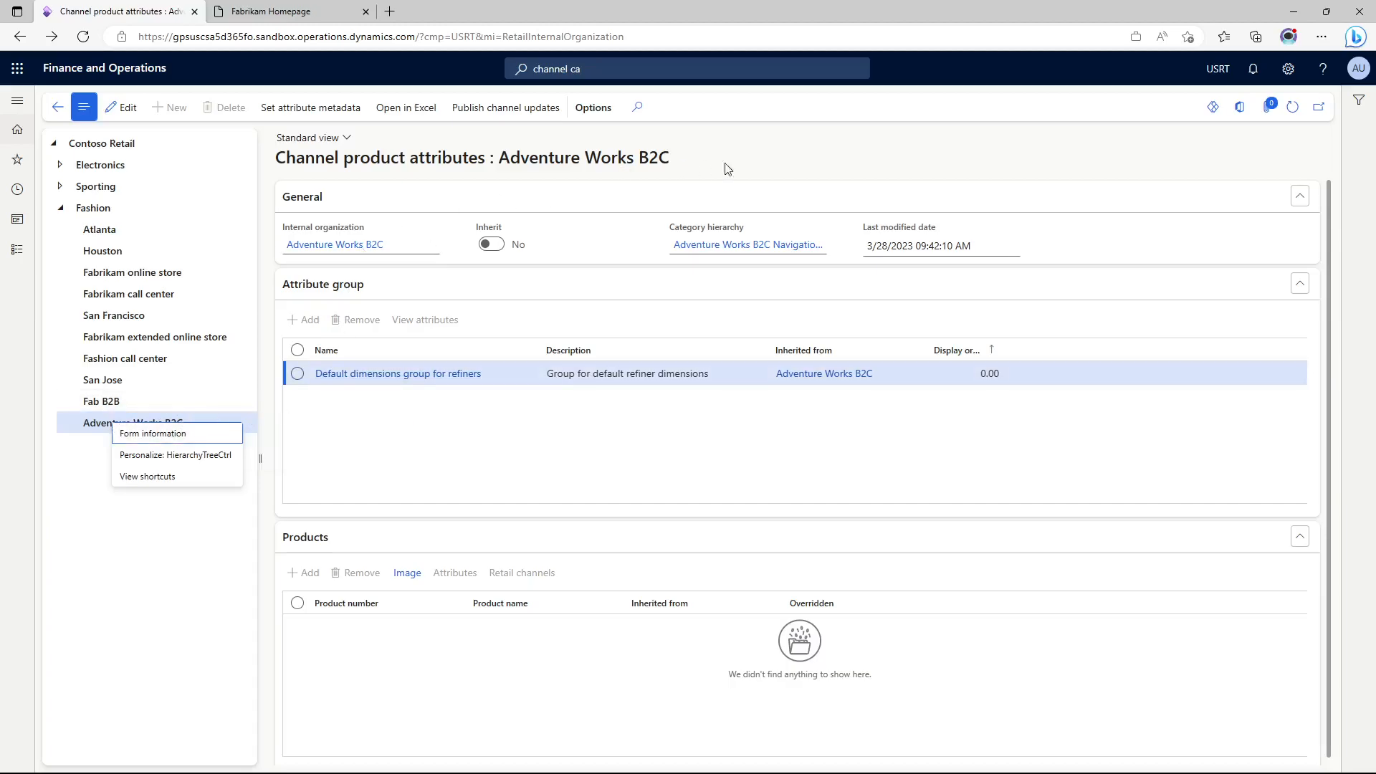
pyautogui.click(747, 164)
# Open the Adventure Works B2C channel for editing and view its available category hierarchies, keeping the current selection.
pyautogui.click(123, 108)
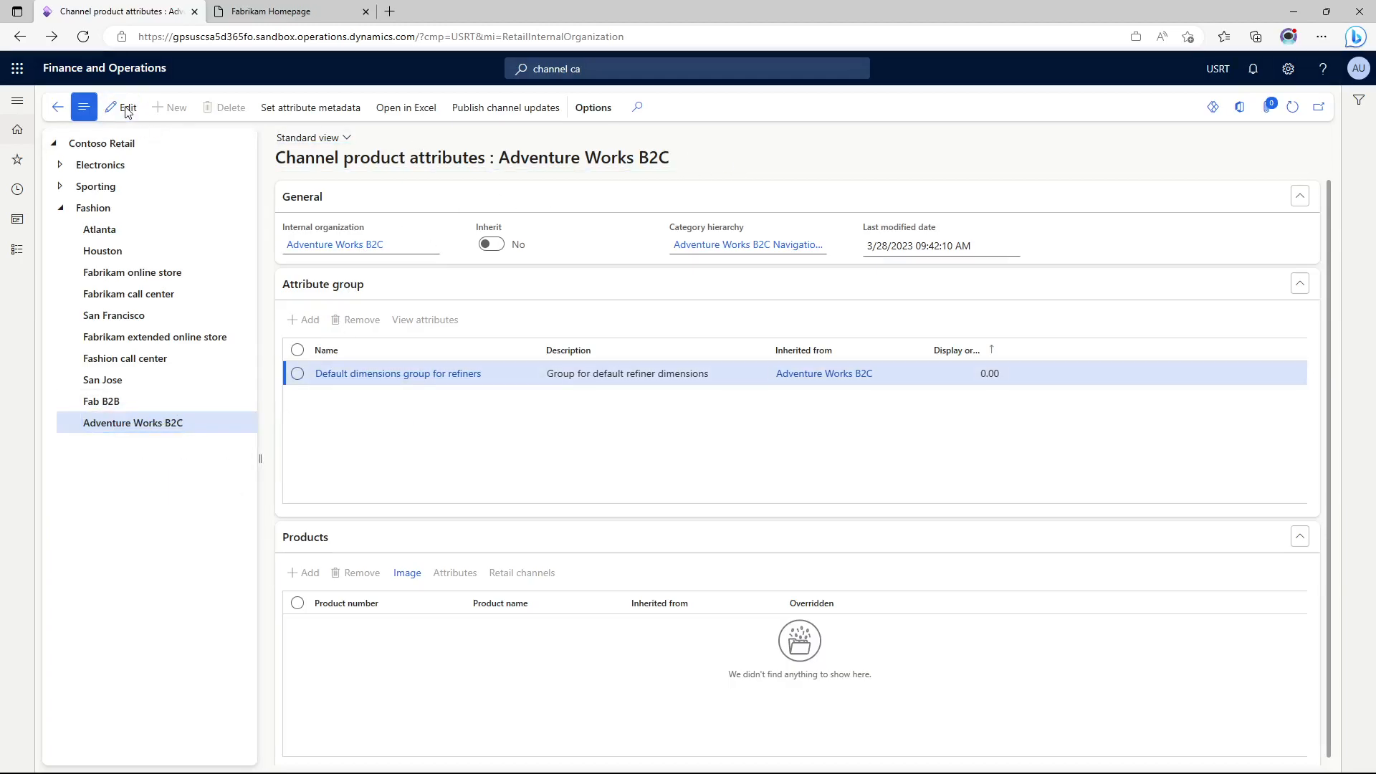
pyautogui.click(822, 245)
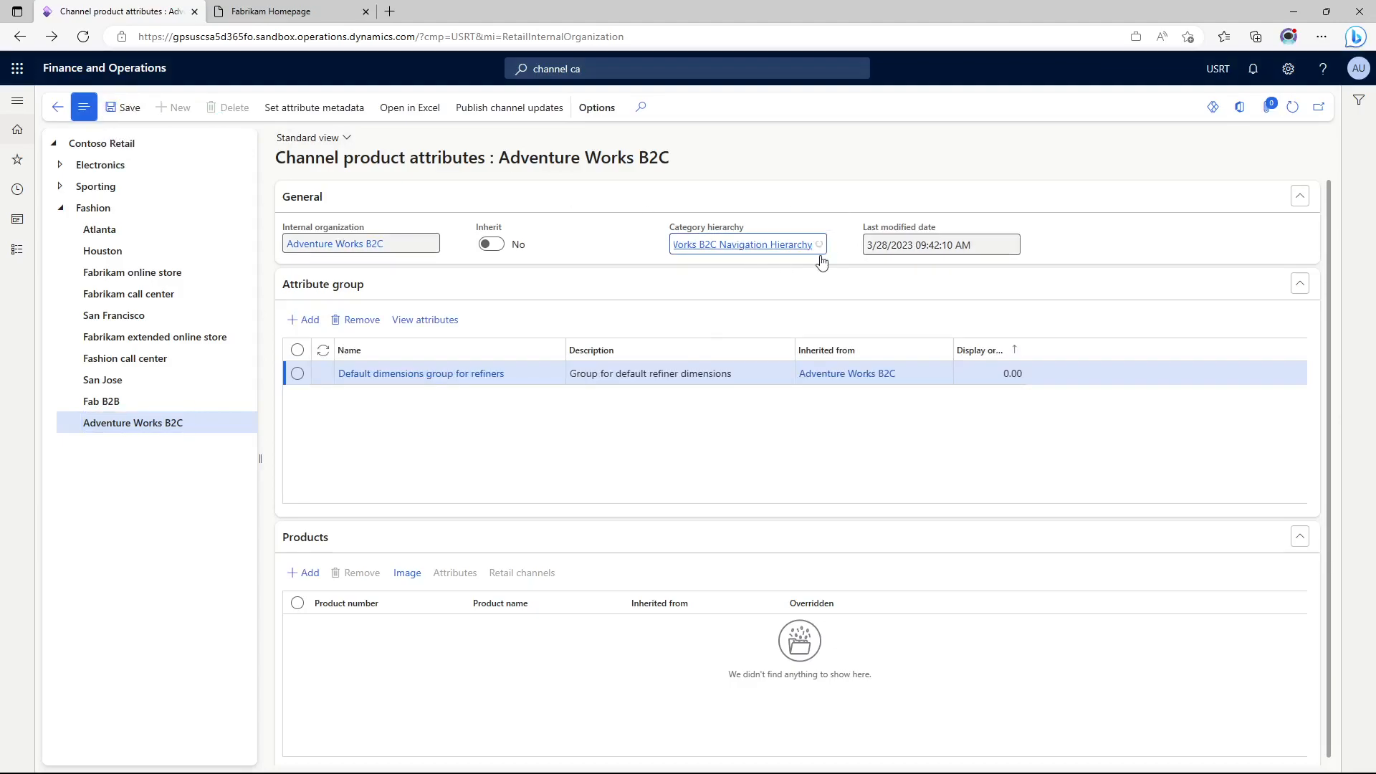
pyautogui.click(818, 246)
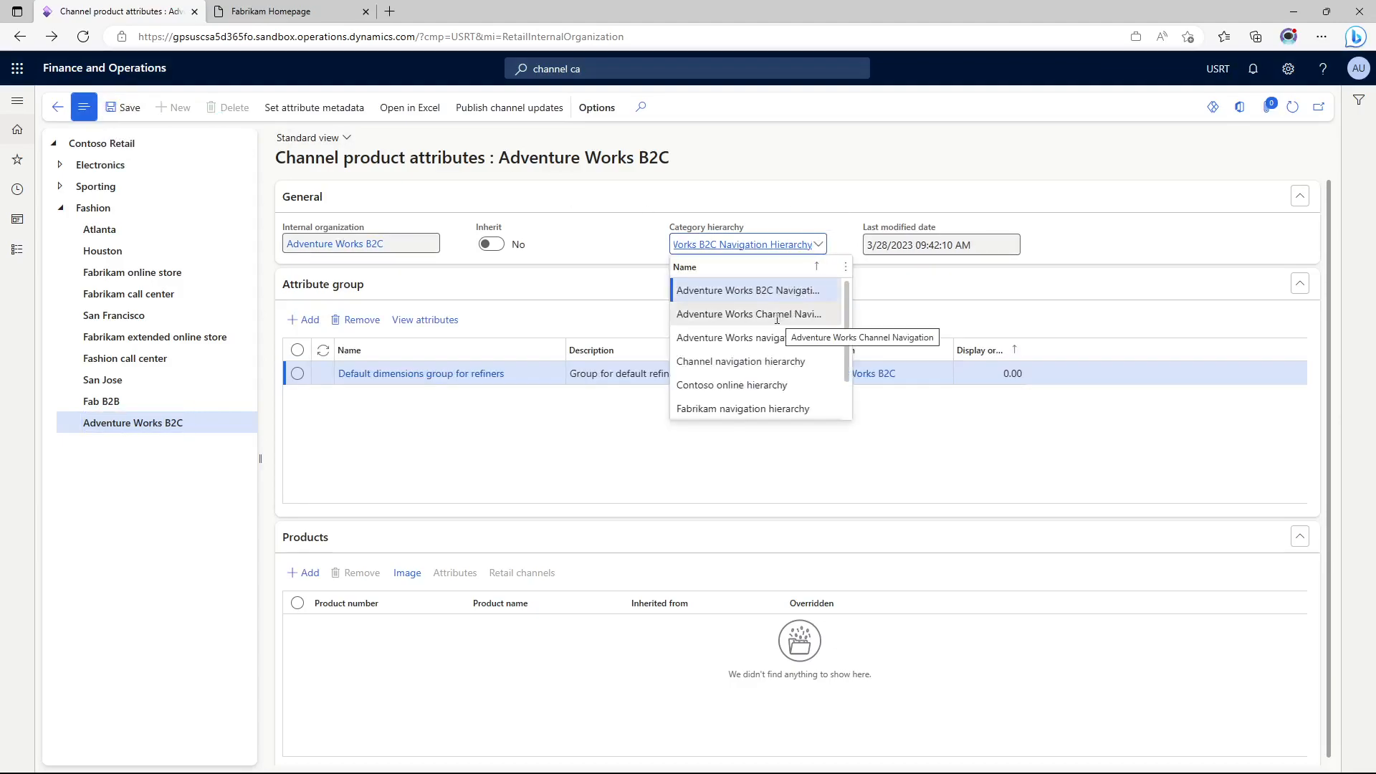
pyautogui.click(843, 223)
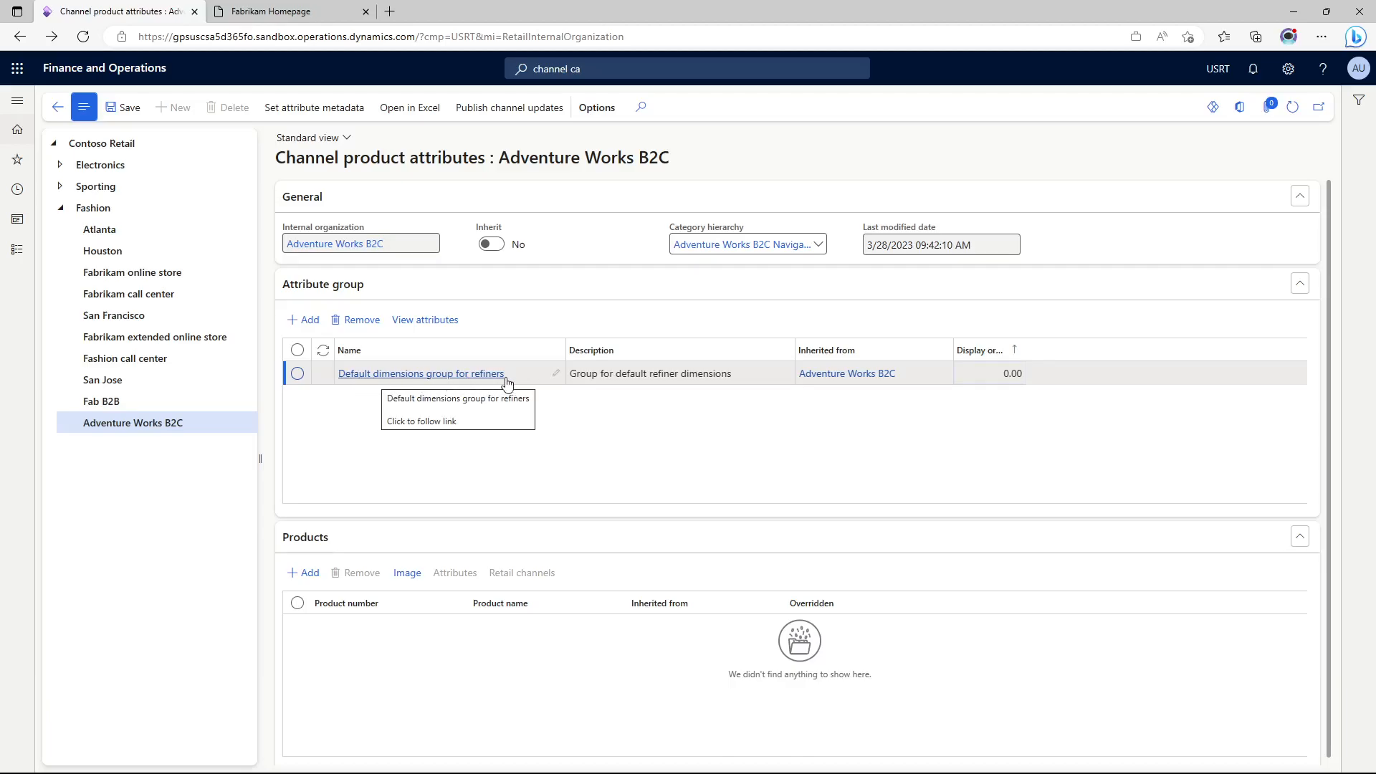
pyautogui.click(552, 388)
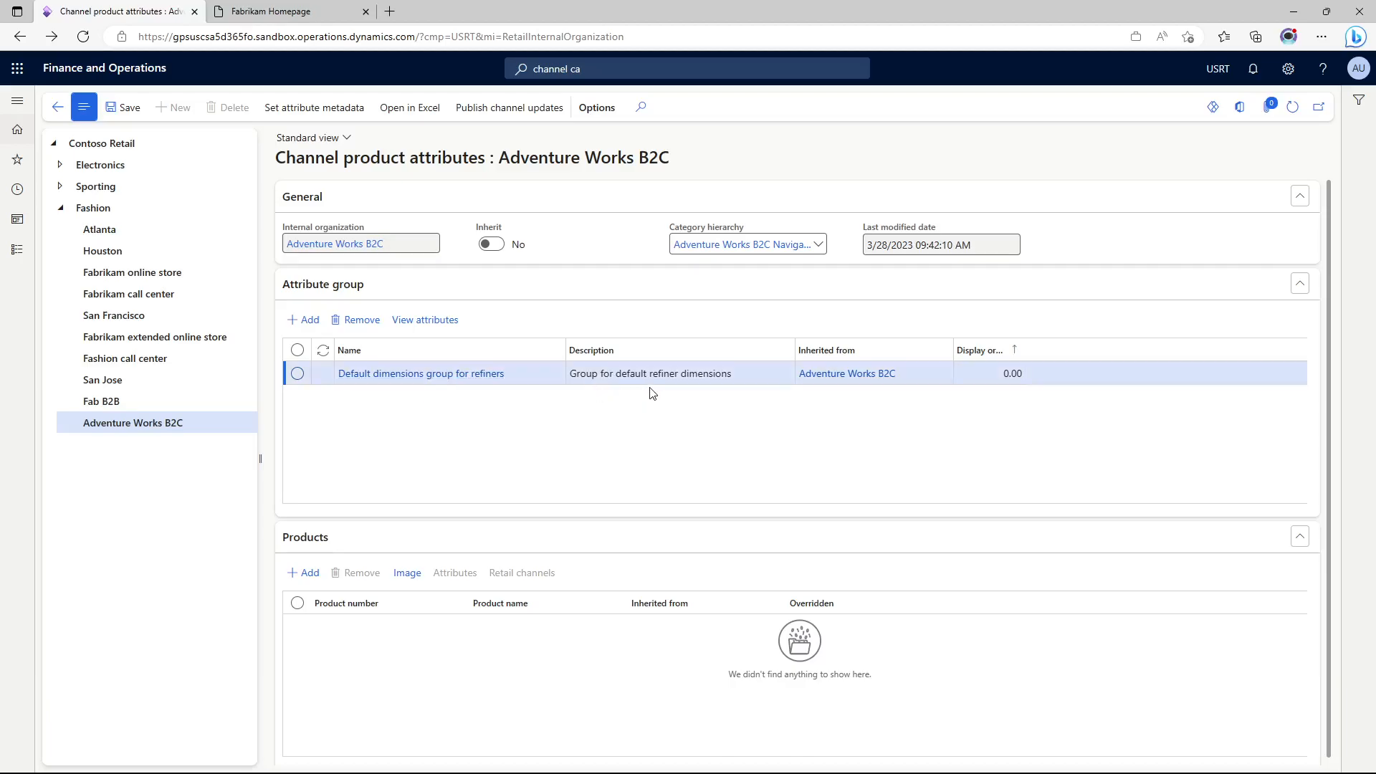
# Examine the channel's attribute metadata for Backpacking Packs under Camping and Hiking, and return to the channel product attributes page.
pyautogui.click(310, 116)
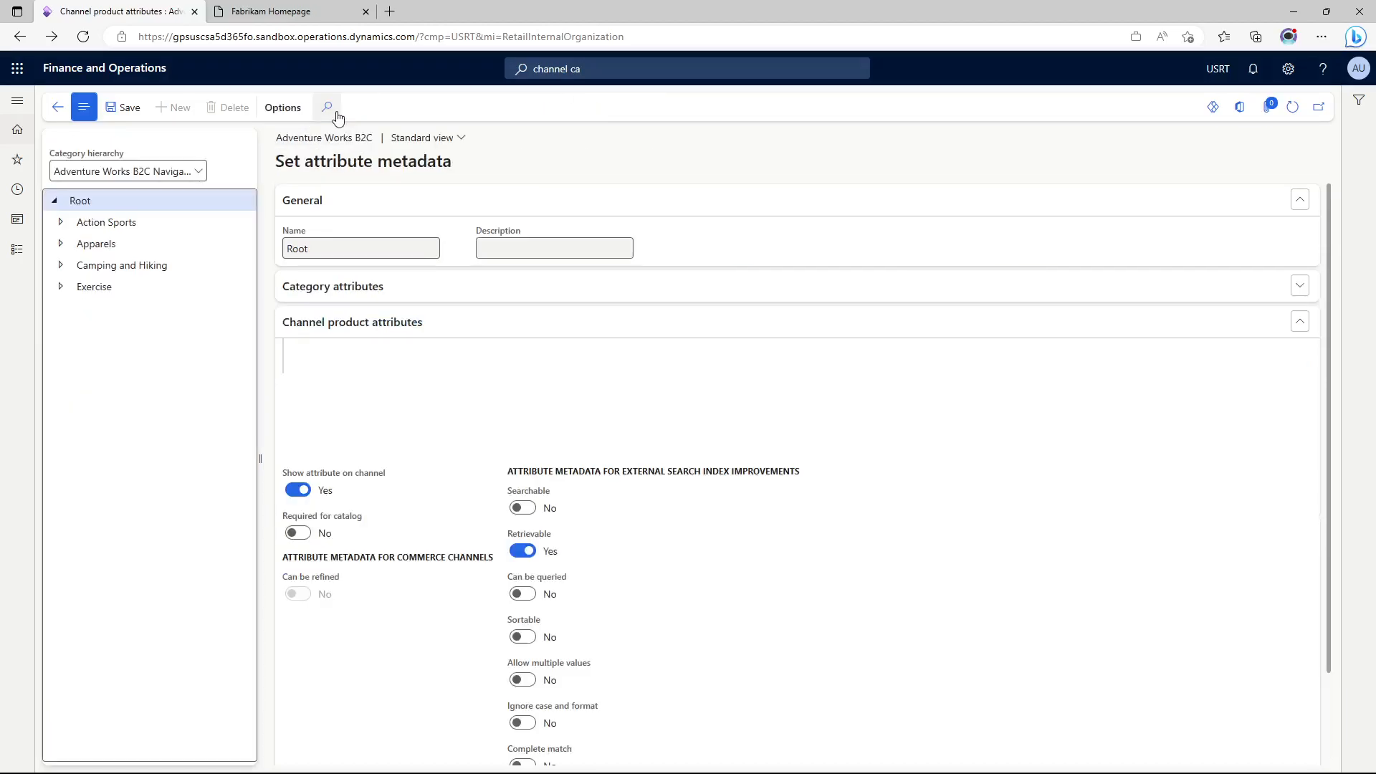
pyautogui.click(61, 266)
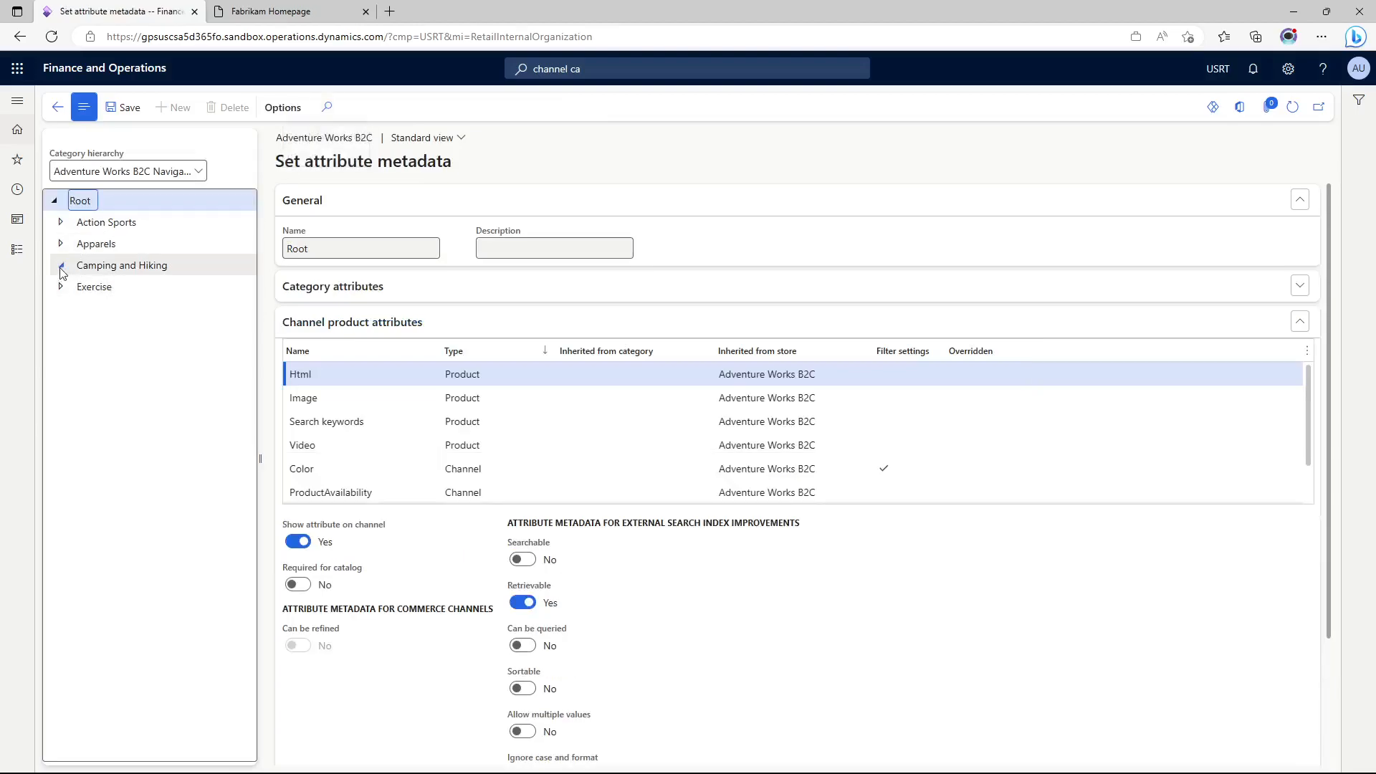
pyautogui.click(139, 286)
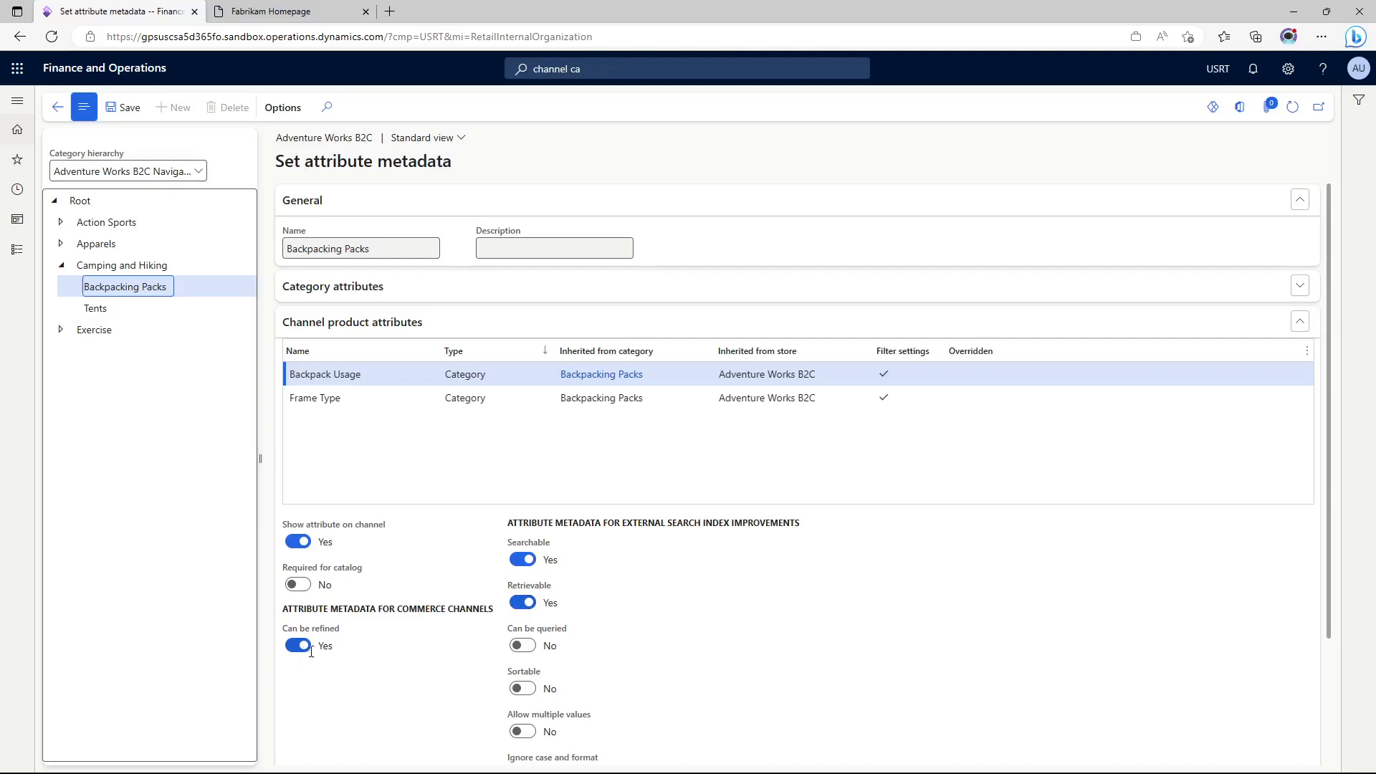
pyautogui.scroll(-1, 369, 398)
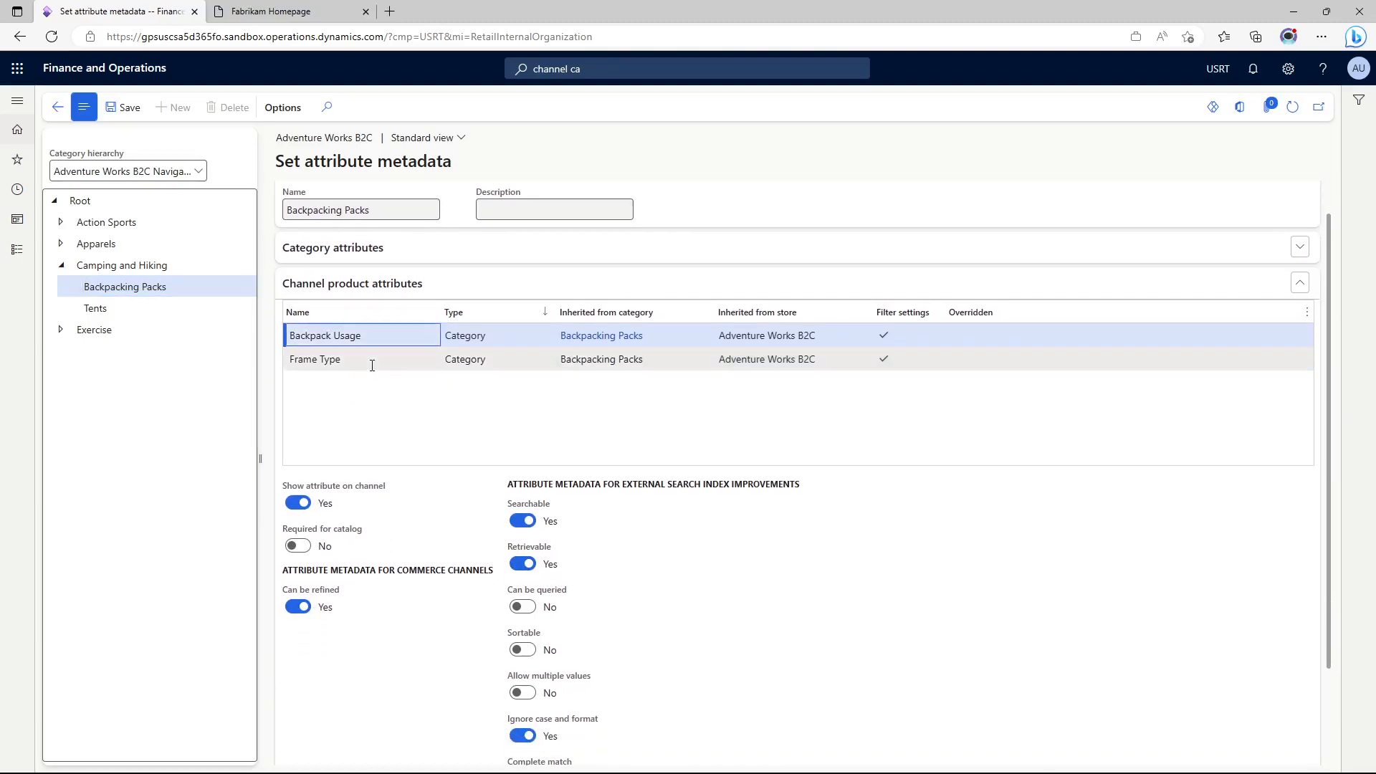
pyautogui.rightClick(371, 371)
pyautogui.rightClick(370, 346)
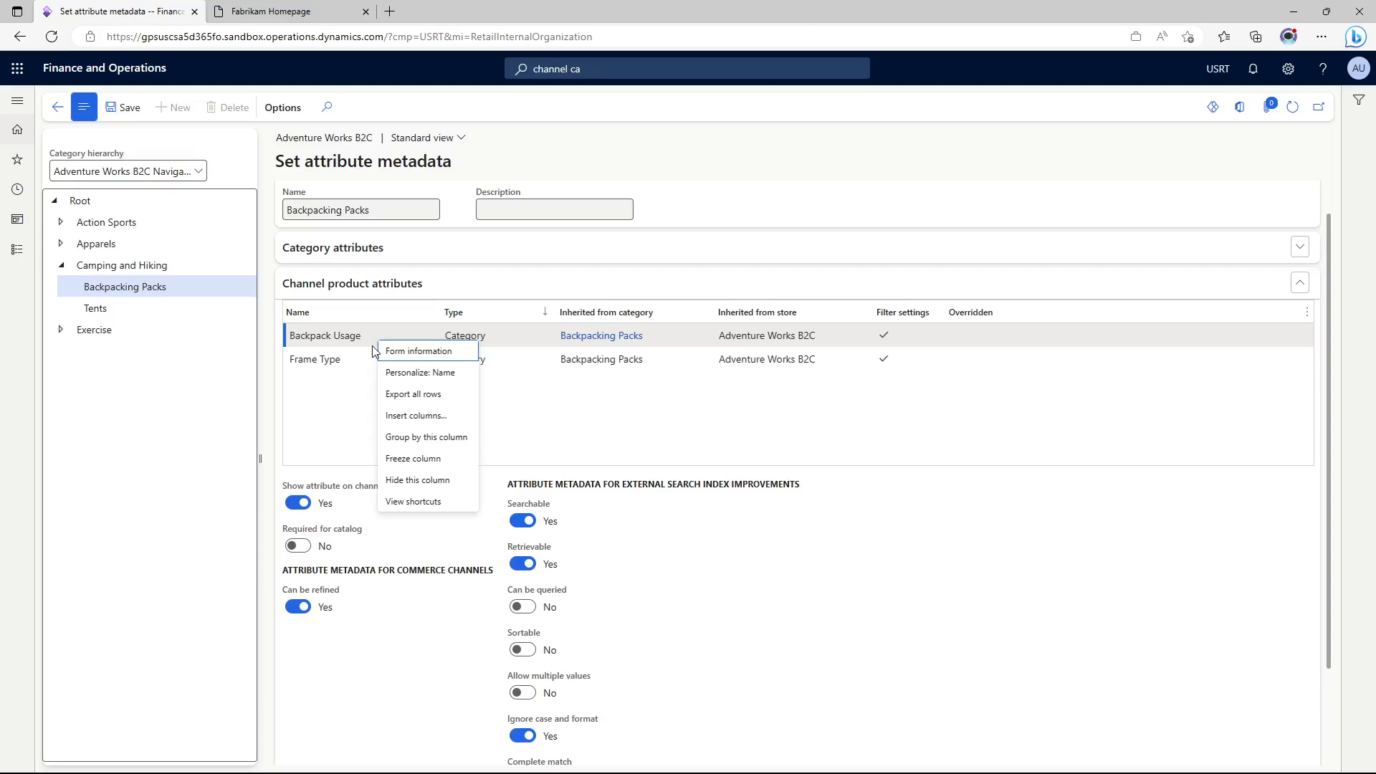
pyautogui.click(61, 114)
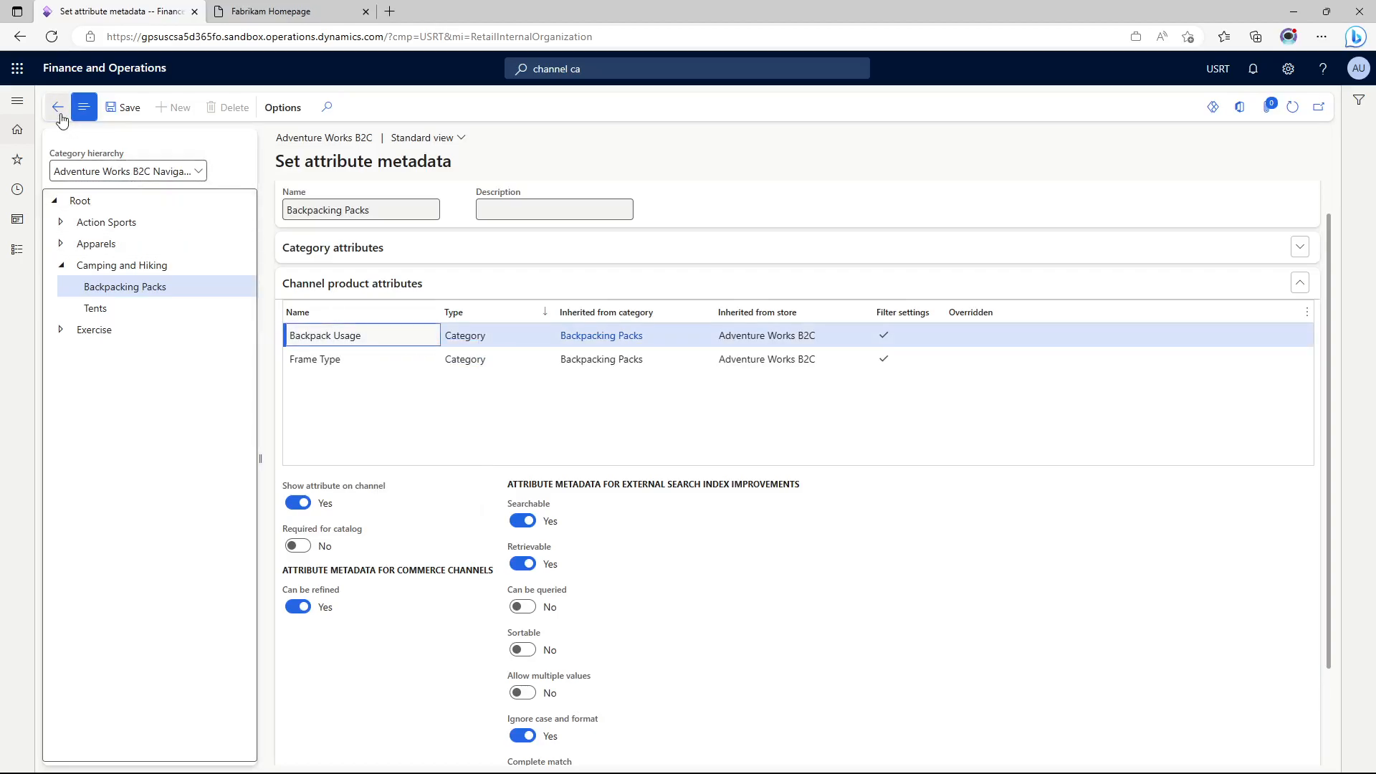
pyautogui.click(60, 114)
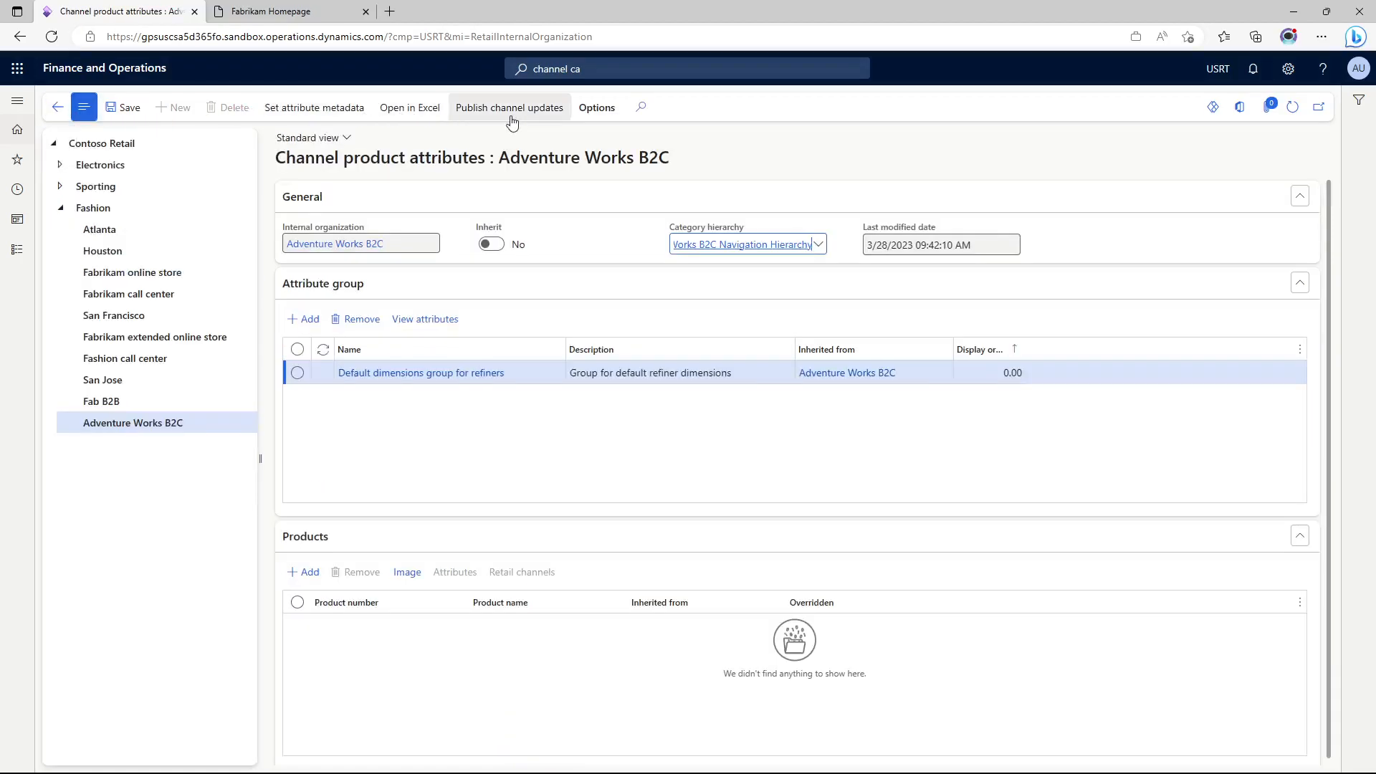
# Publish the channel updates for Adventure Works B2C with batch processing enabled.
pyautogui.click(512, 113)
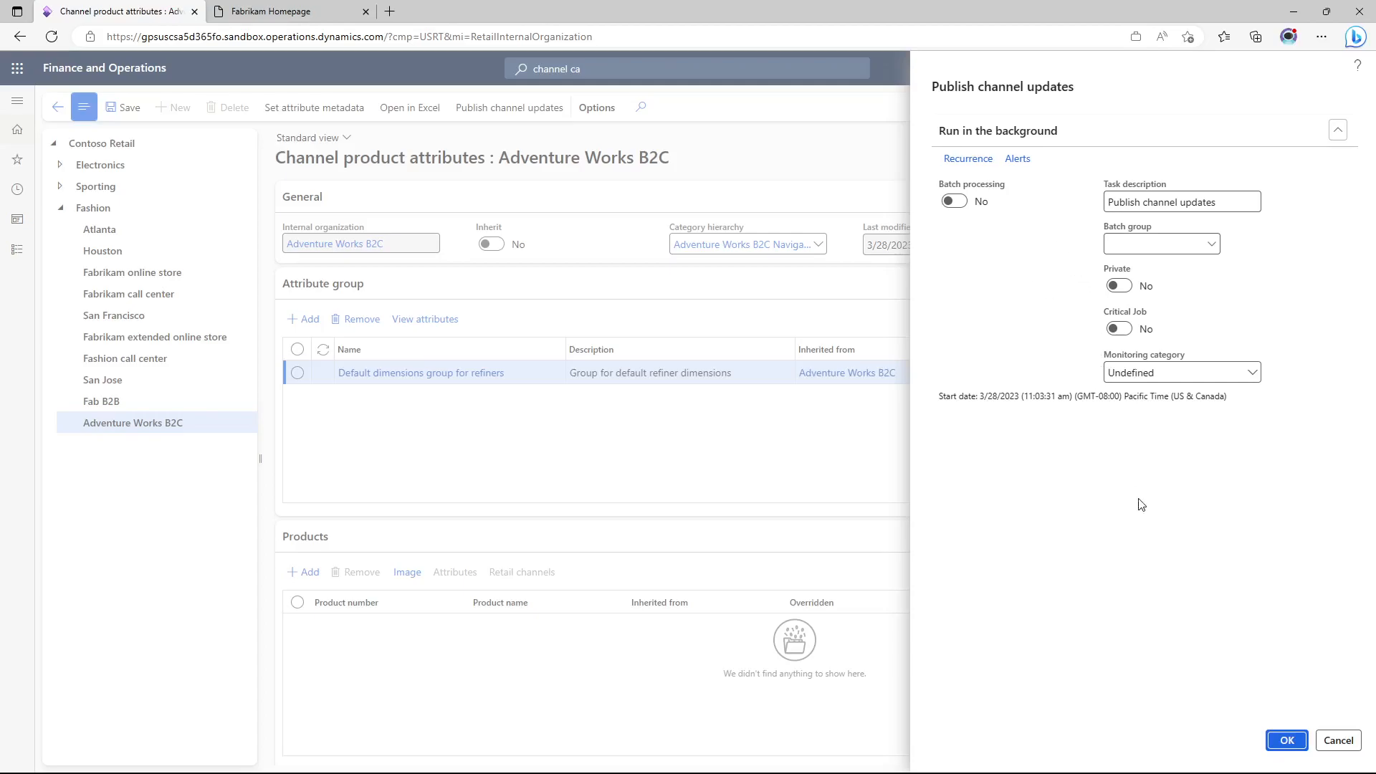
pyautogui.click(961, 202)
pyautogui.click(1288, 749)
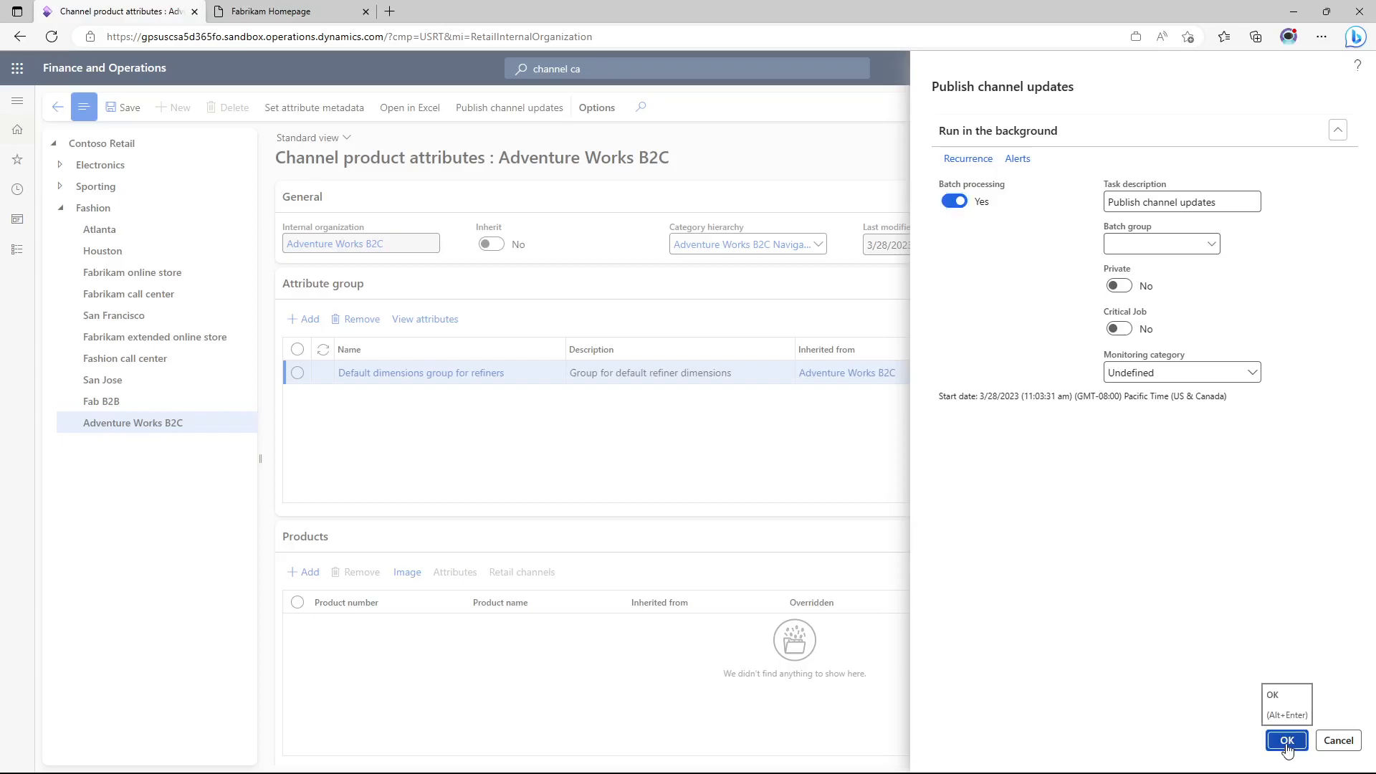